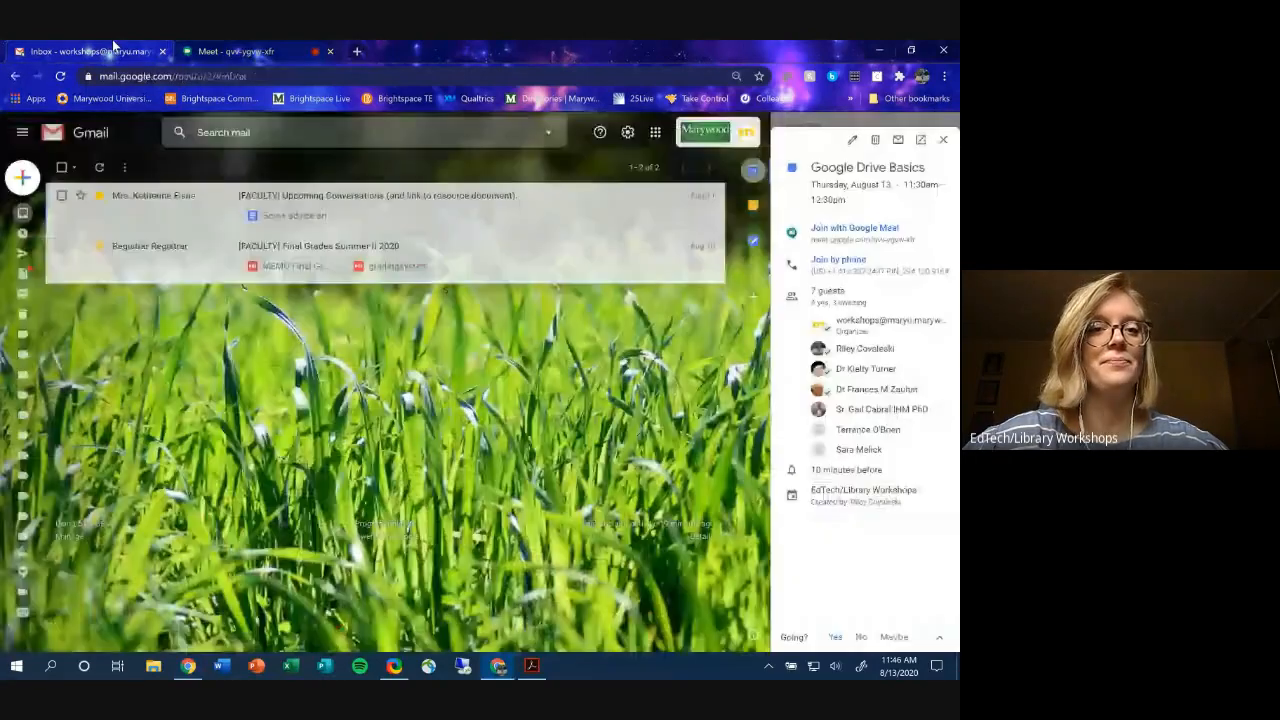
# - Close the Google Drive Basics event card and the Calendar side panel in Gmail
pyautogui.click(944, 141)
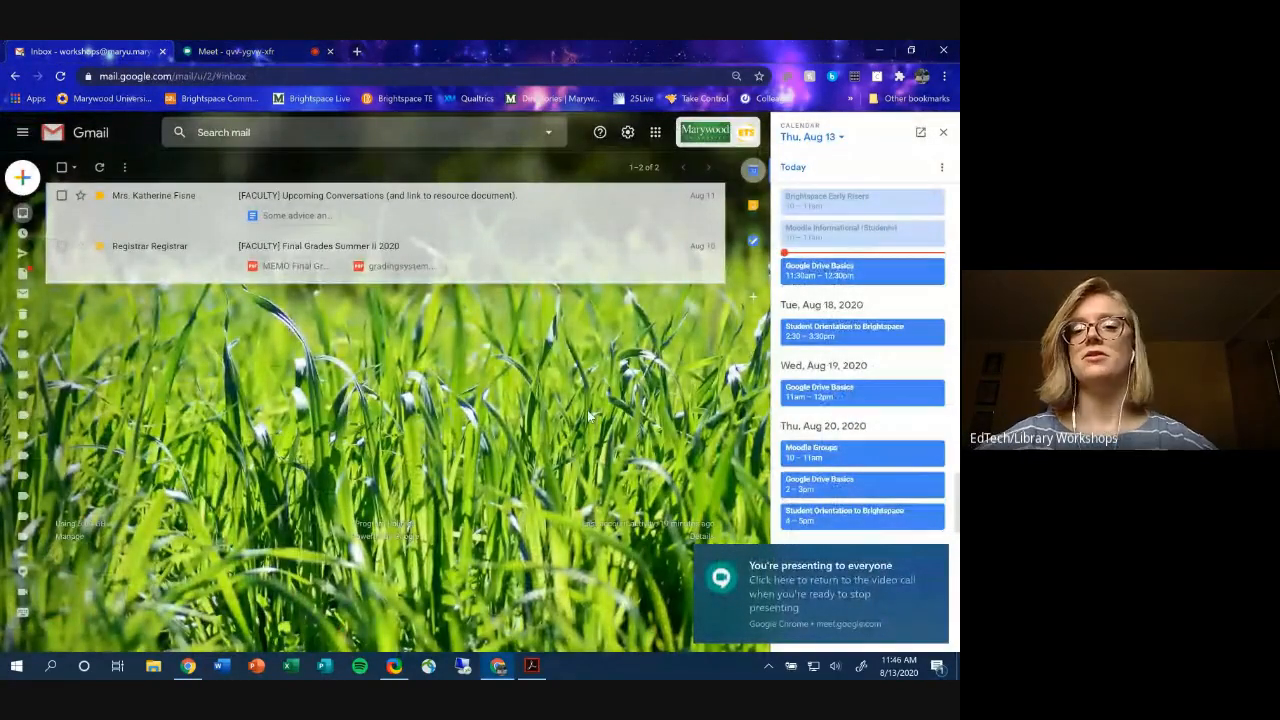
pyautogui.click(945, 132)
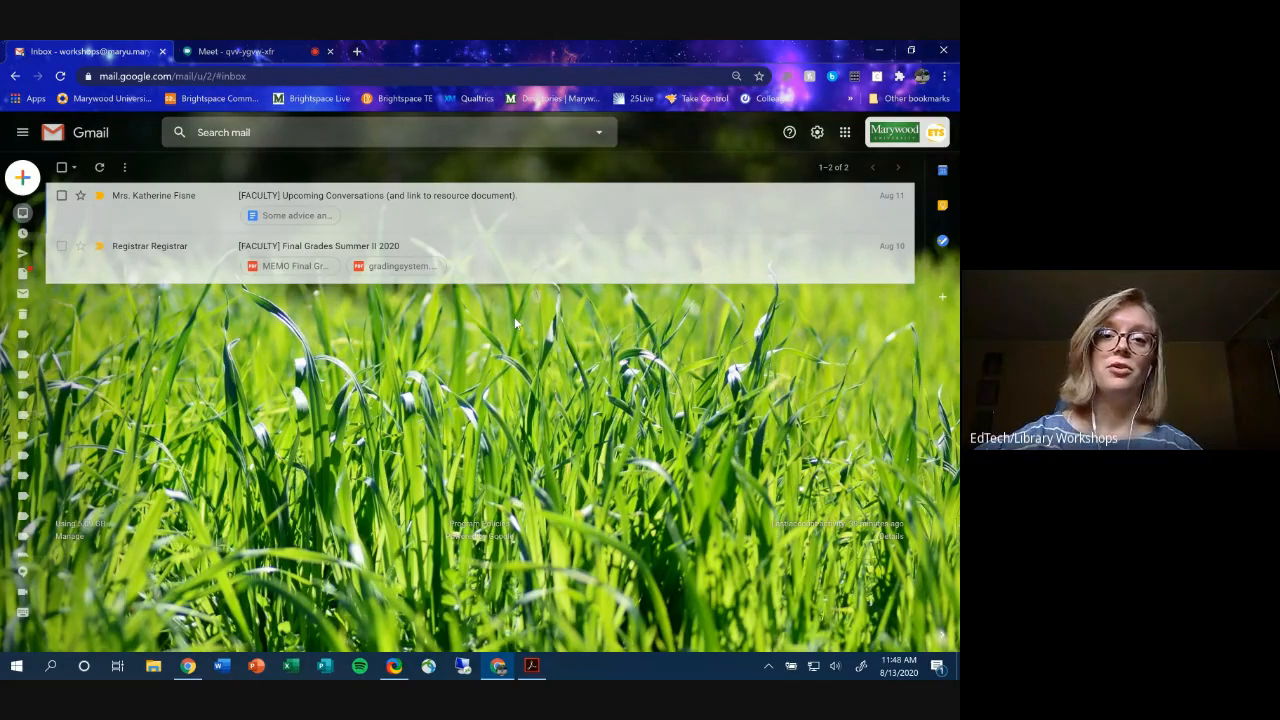
# - Open drive.google.com in a new tab, check its account, and close the wrong-account tab
pyautogui.click(356, 52)
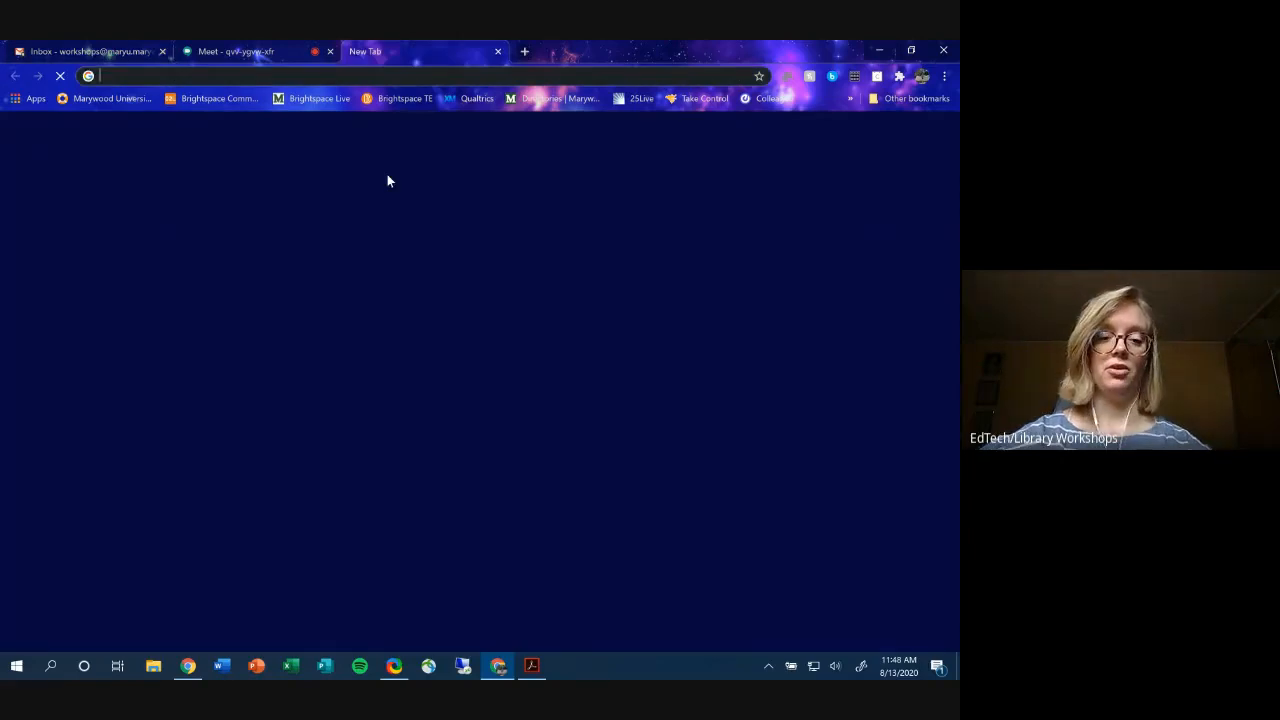
pyautogui.write('drive.google.com')
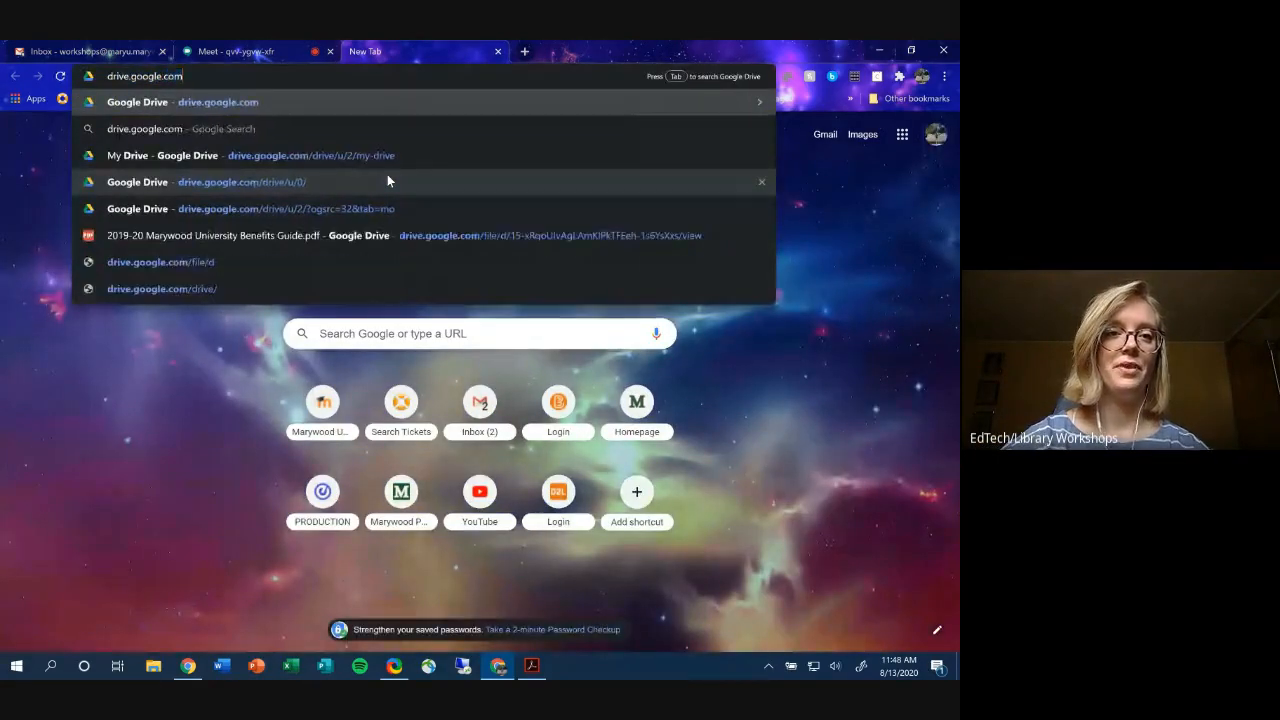
pyautogui.click(387, 181)
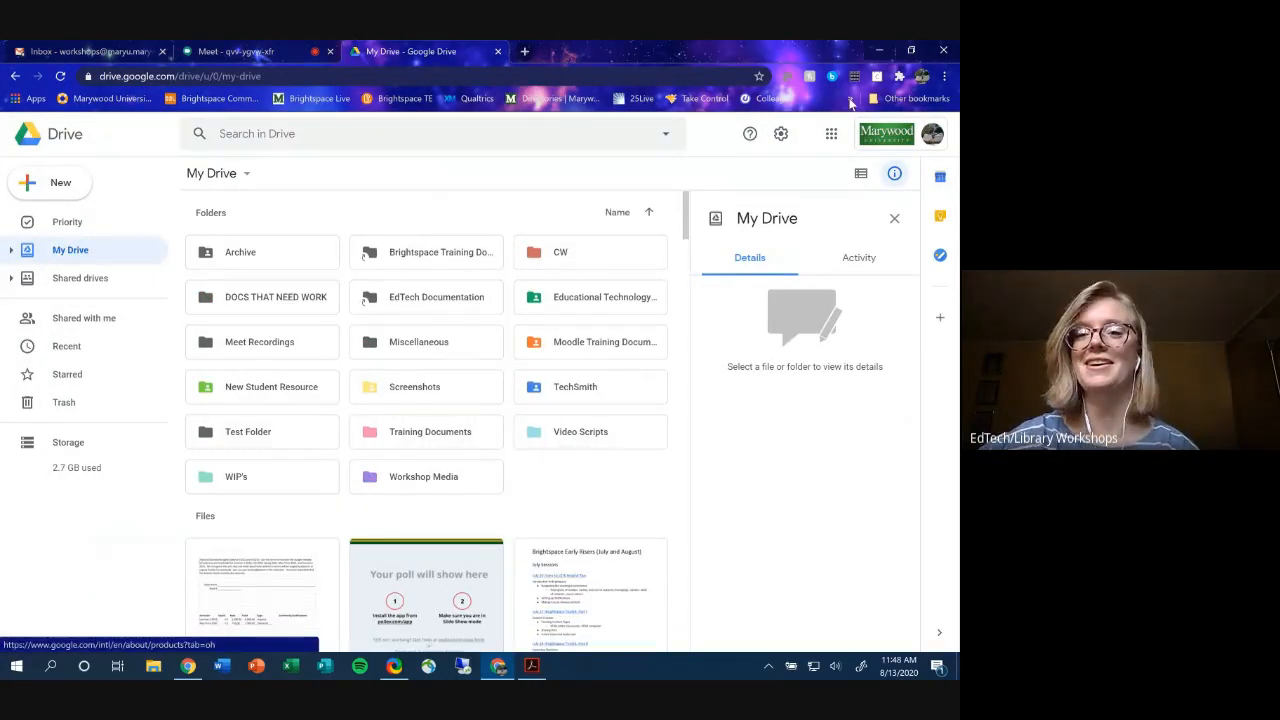
pyautogui.click(932, 136)
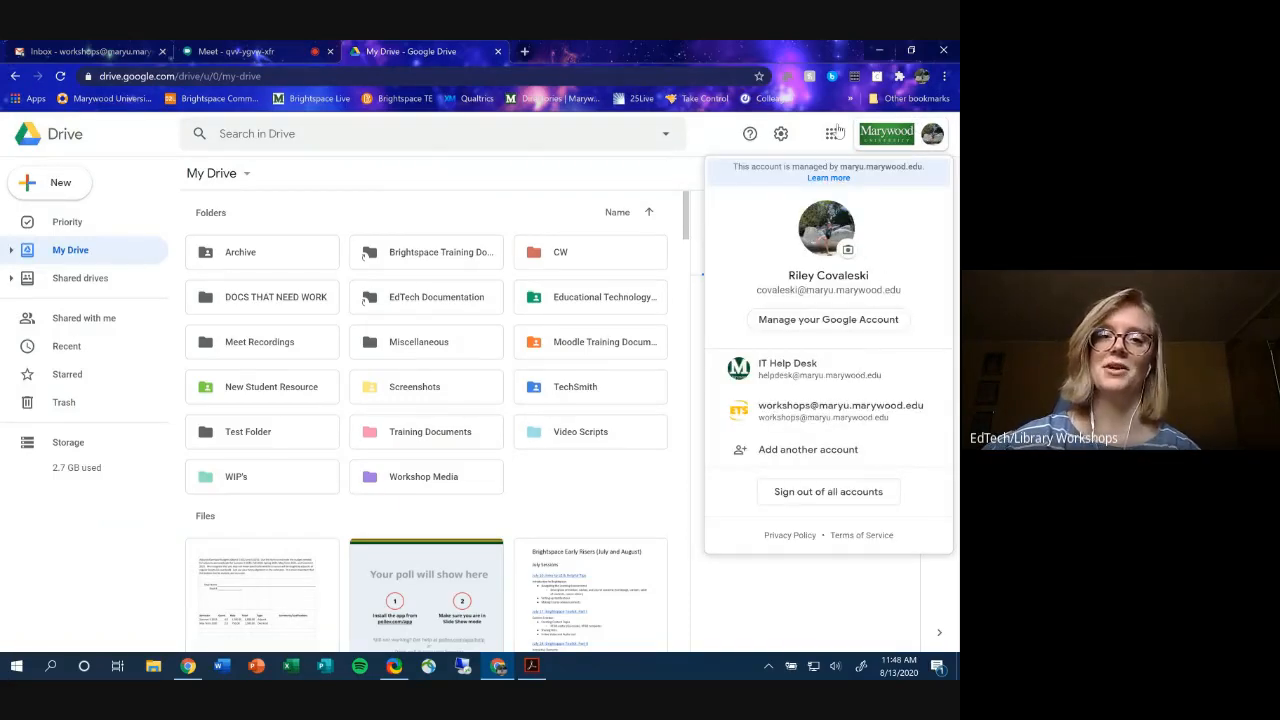
pyautogui.click(497, 51)
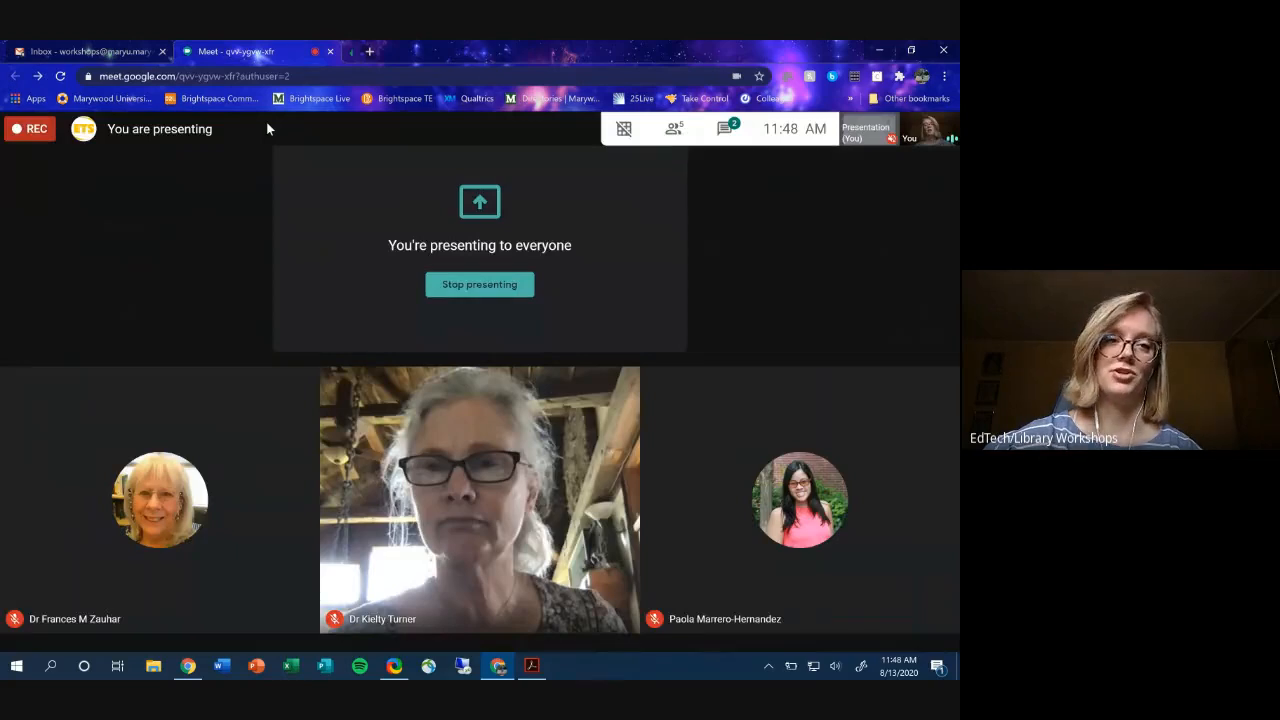
# - Launch Google Drive from Gmail's Google apps grid for the inbox's account
pyautogui.click(90, 51)
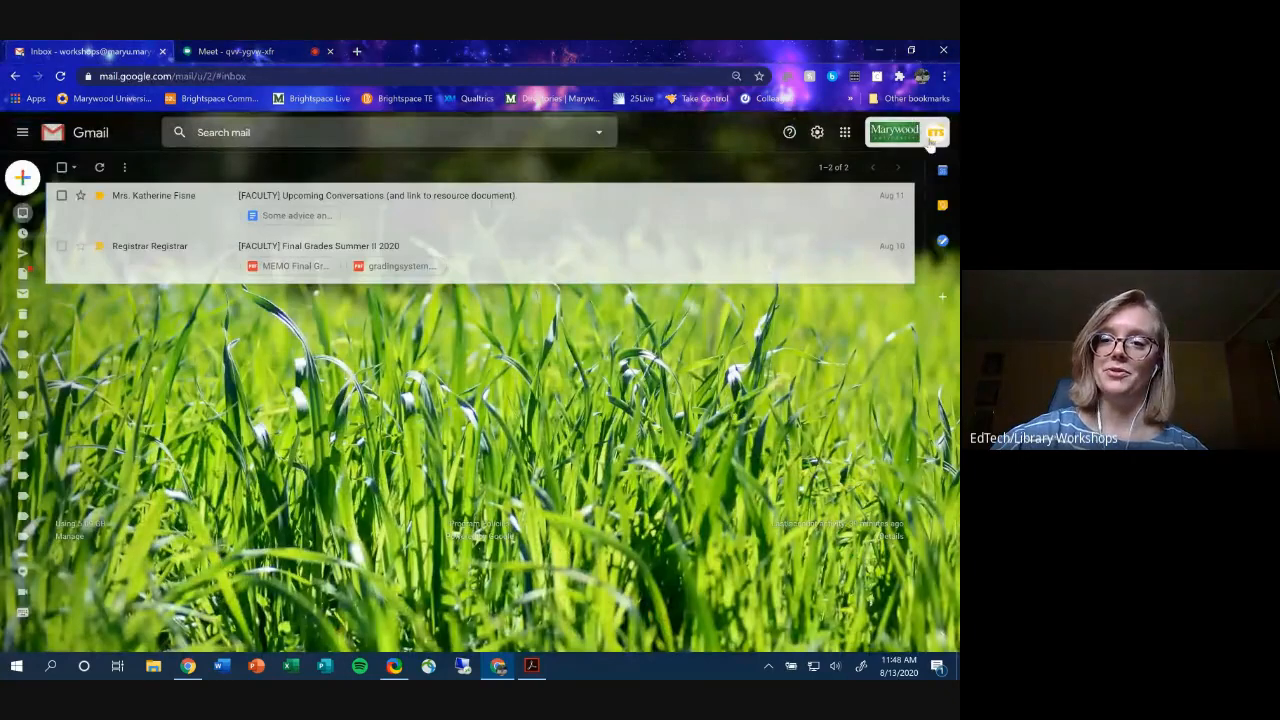
pyautogui.click(845, 134)
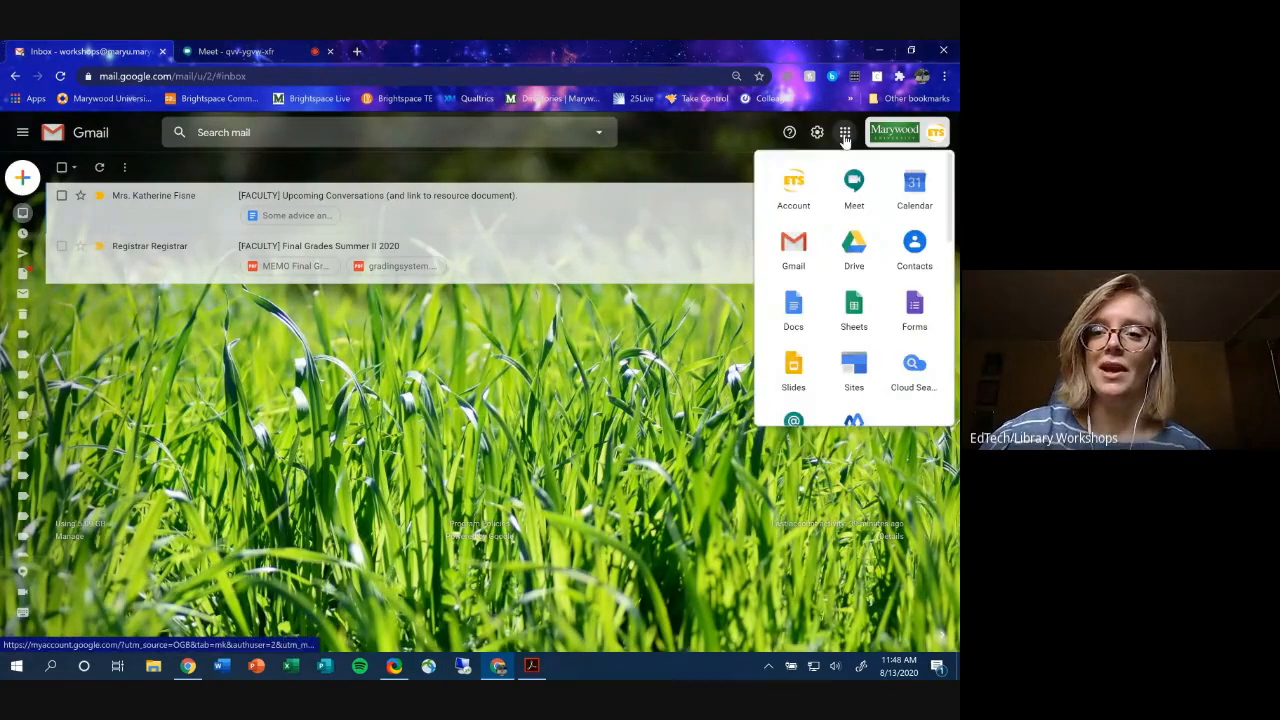
pyautogui.click(857, 258)
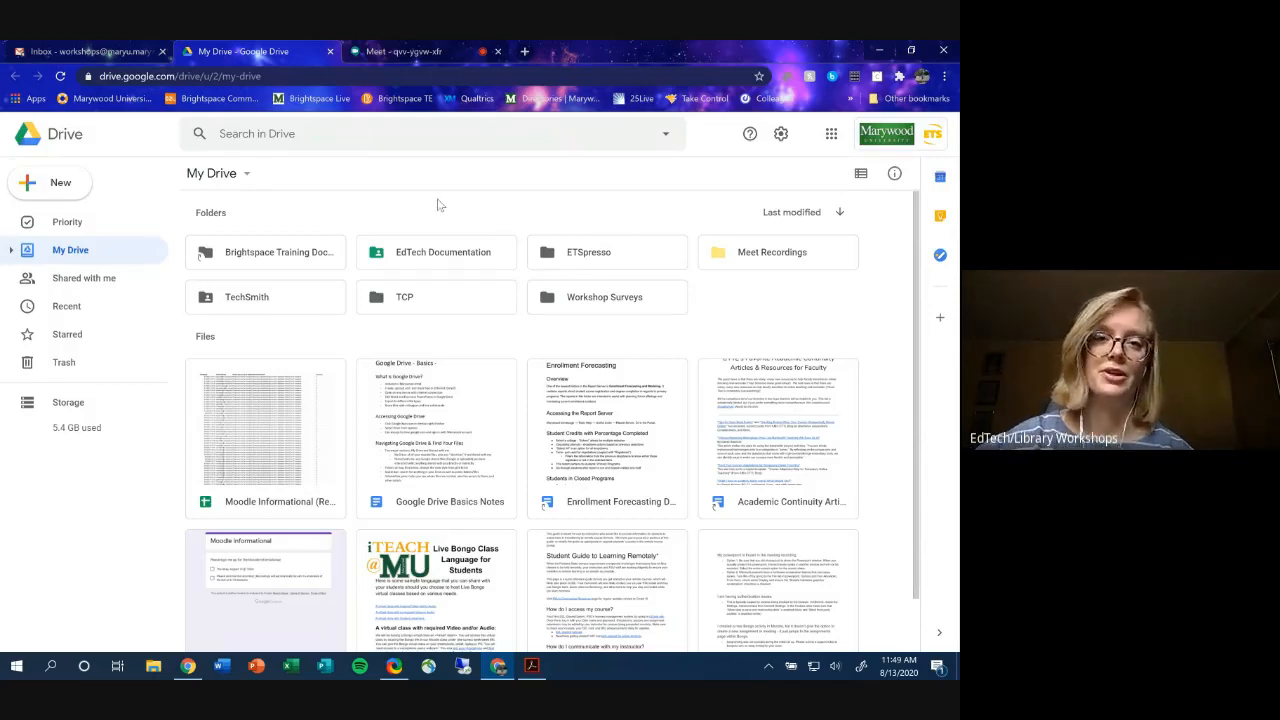
# - Show My Drive, select the Brightspace Training Documentation folder, and zoom the page in two steps
pyautogui.click(81, 259)
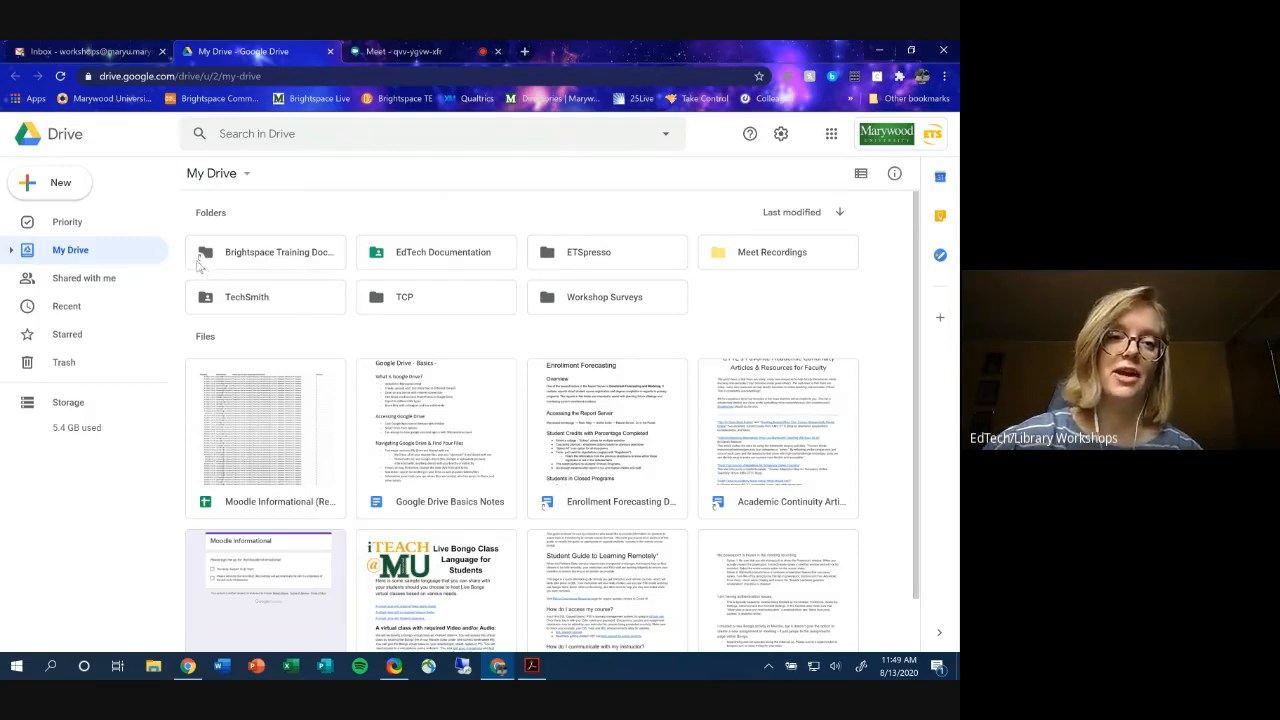
pyautogui.click(255, 264)
pyautogui.hotkey('ctrl', '+')
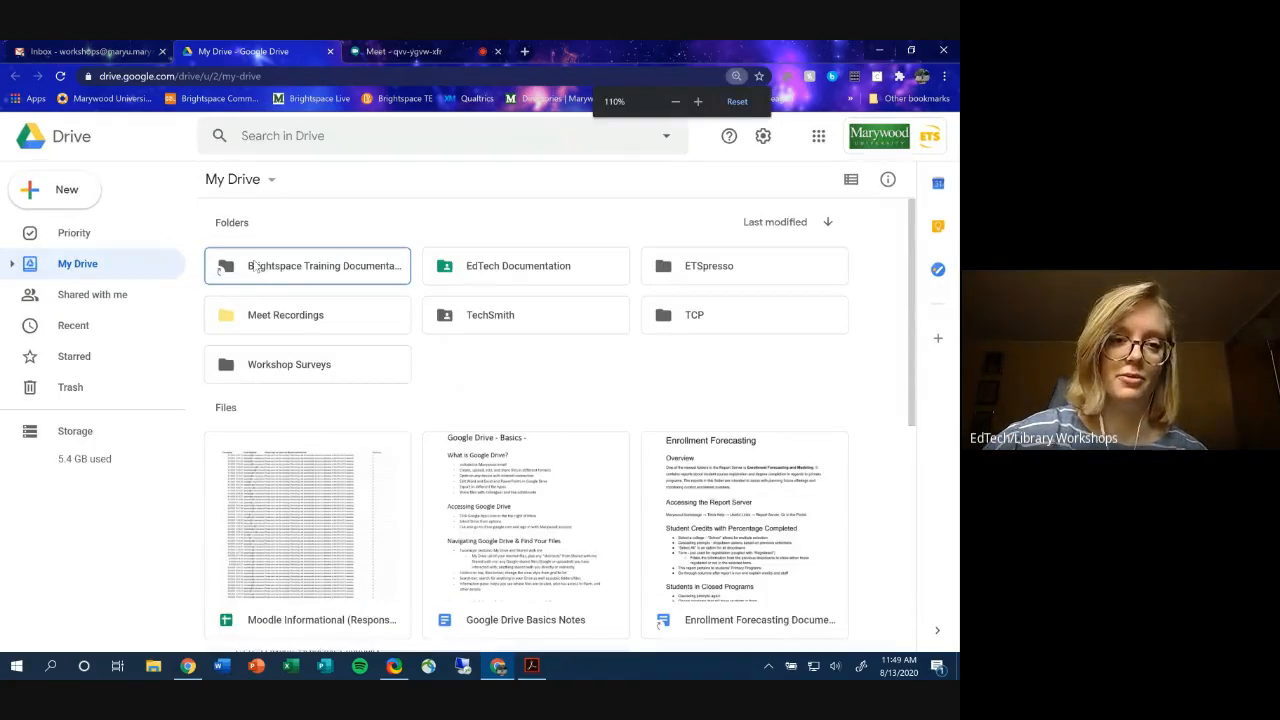
pyautogui.hotkey('ctrl', '+')
pyautogui.hotkey('ctrl', '+')
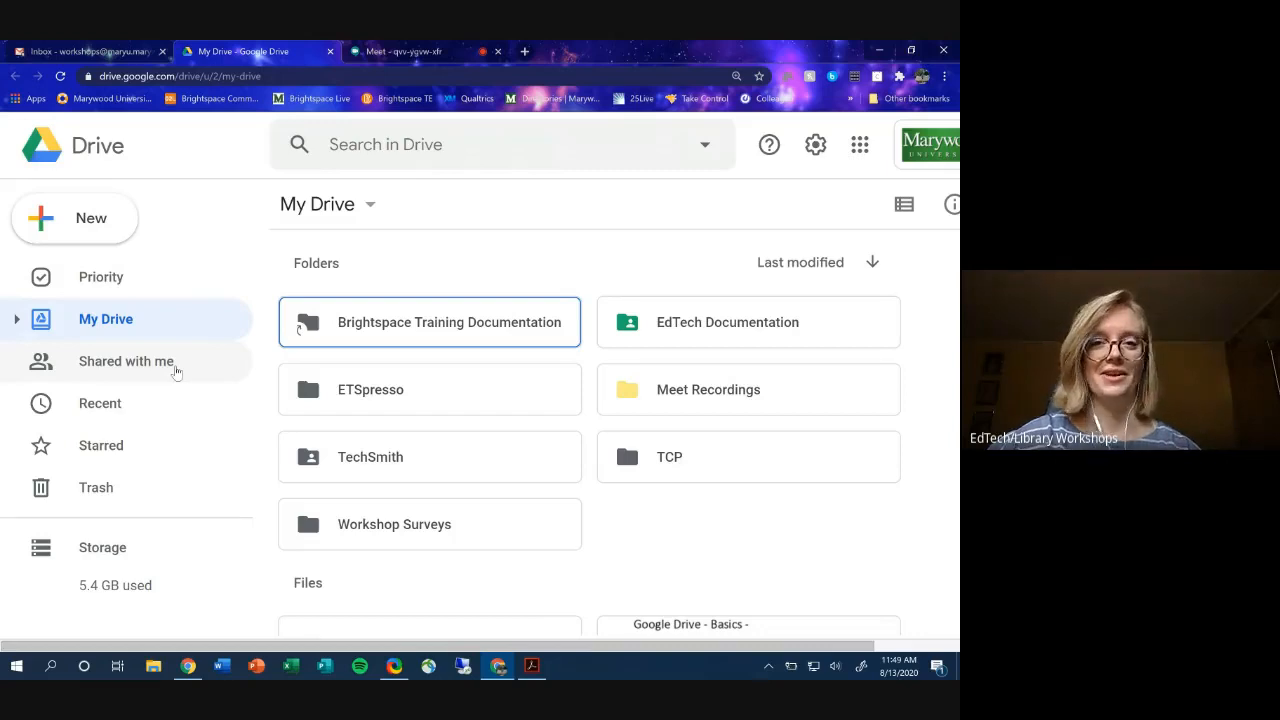
# - Switch to Shared with me at normal zoom and select the How_to_Create course announcement PDF
pyautogui.click(176, 368)
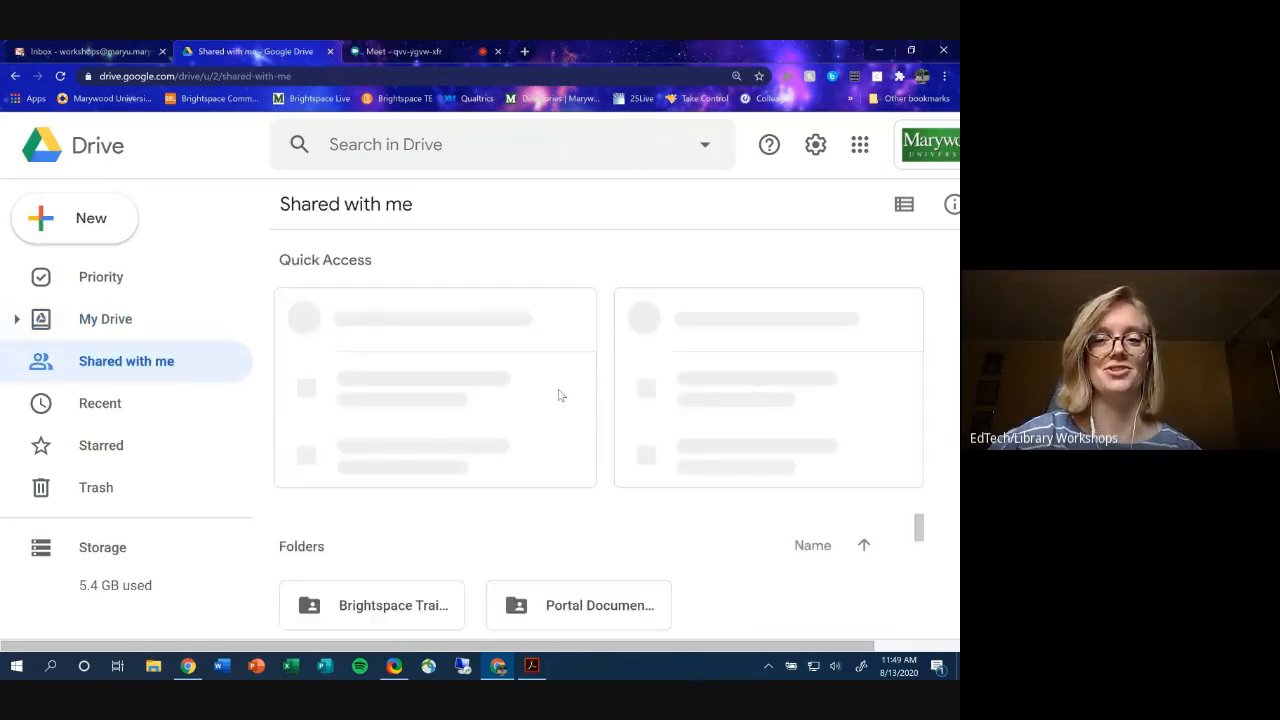
pyautogui.hotkey('ctrl', '-')
pyautogui.hotkey('ctrl', '-')
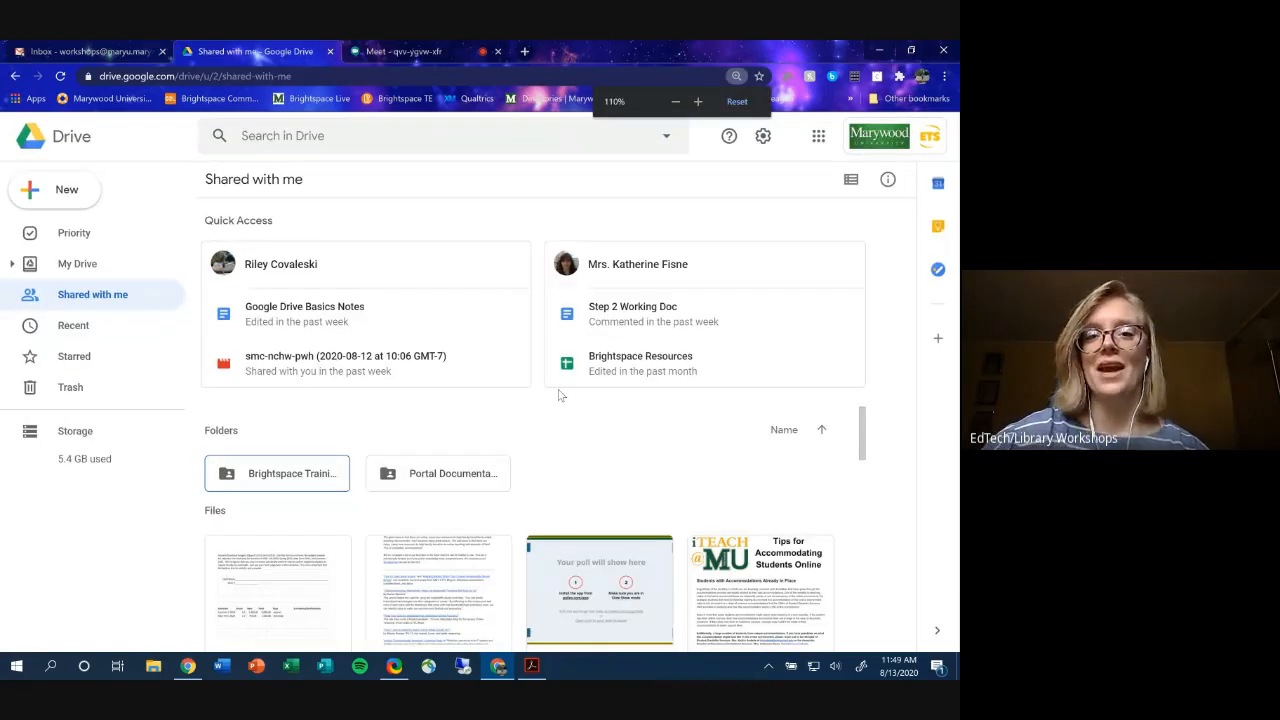
pyautogui.hotkey('ctrl', '-')
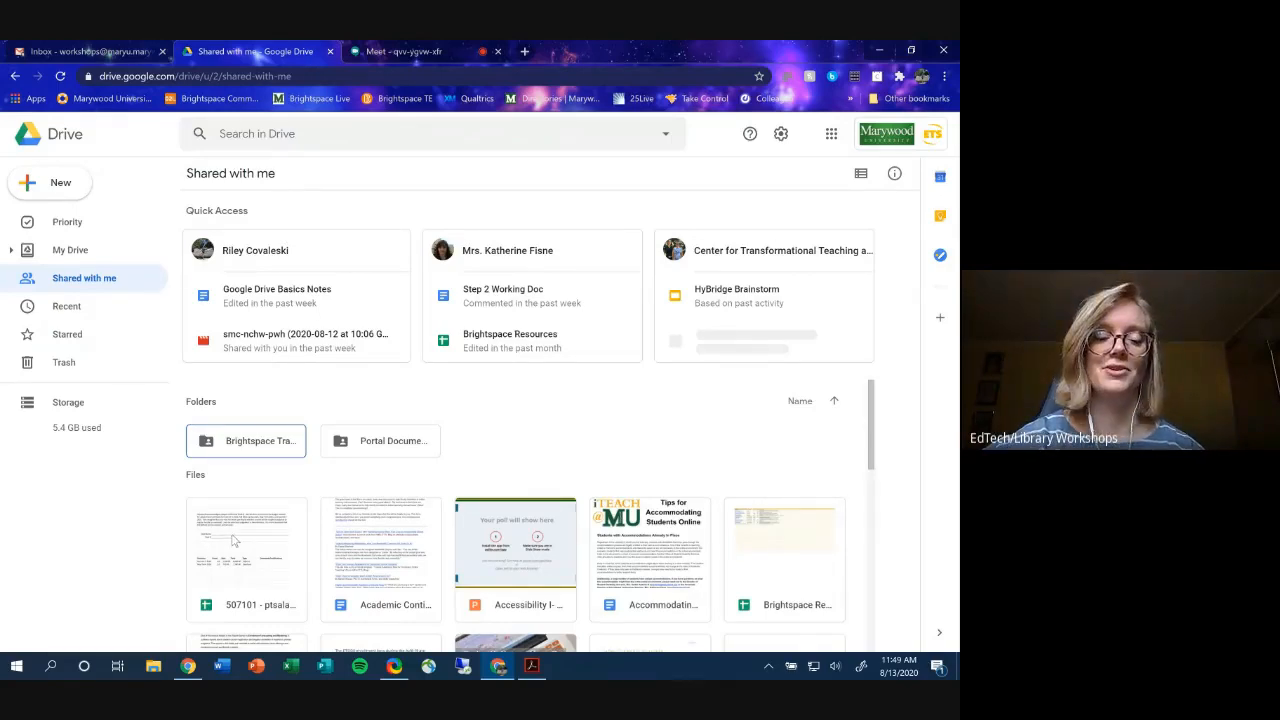
pyautogui.scroll(-3, 238, 538)
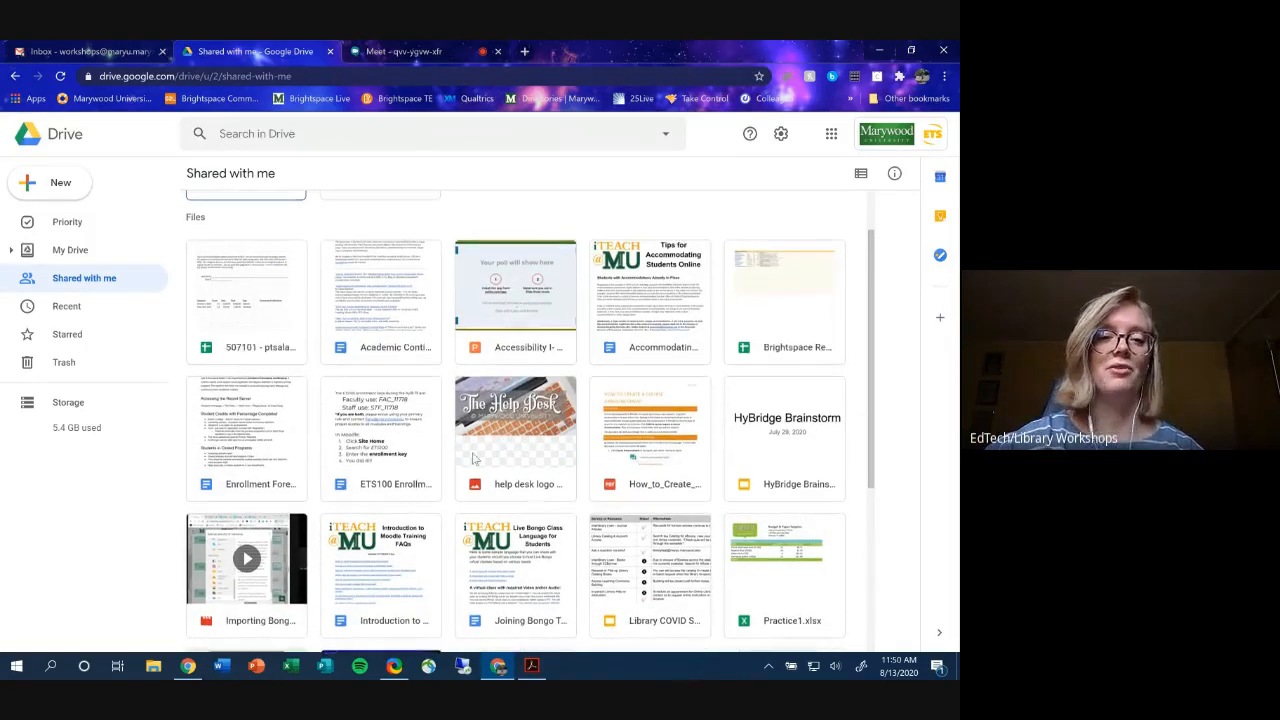
pyautogui.scroll(5, 502, 440)
pyautogui.scroll(-3, 610, 460)
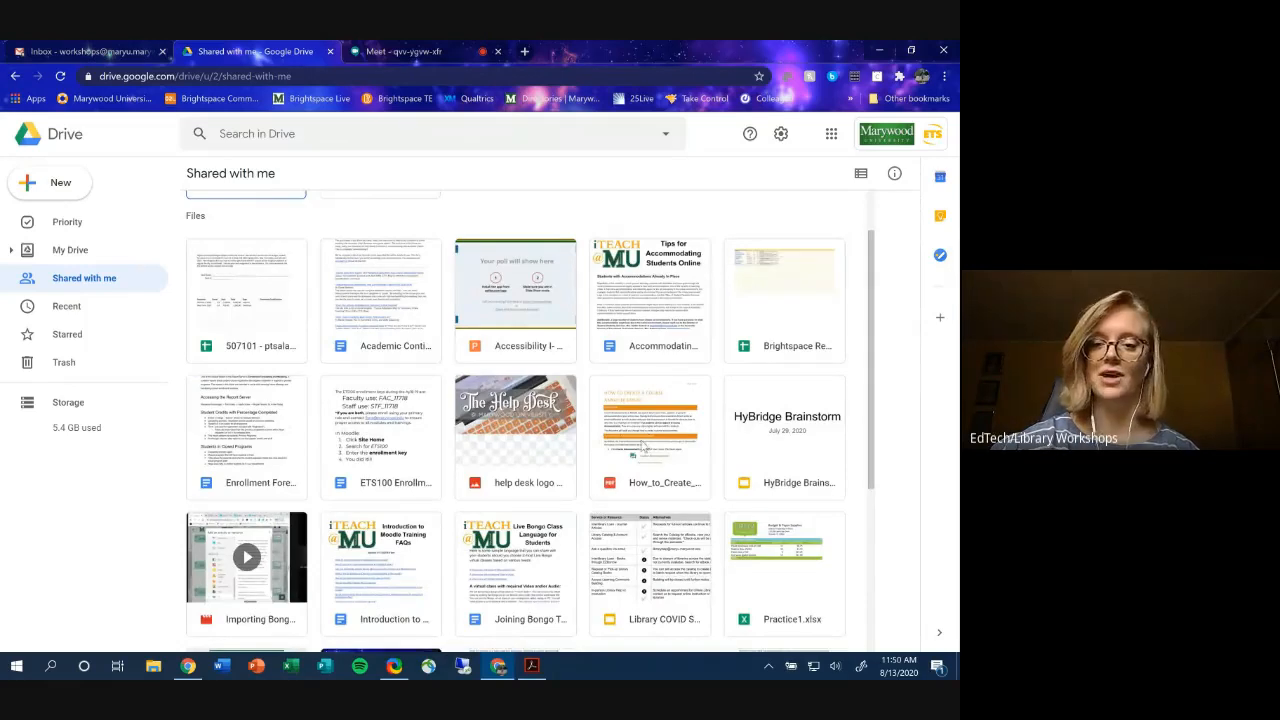
pyautogui.click(645, 445)
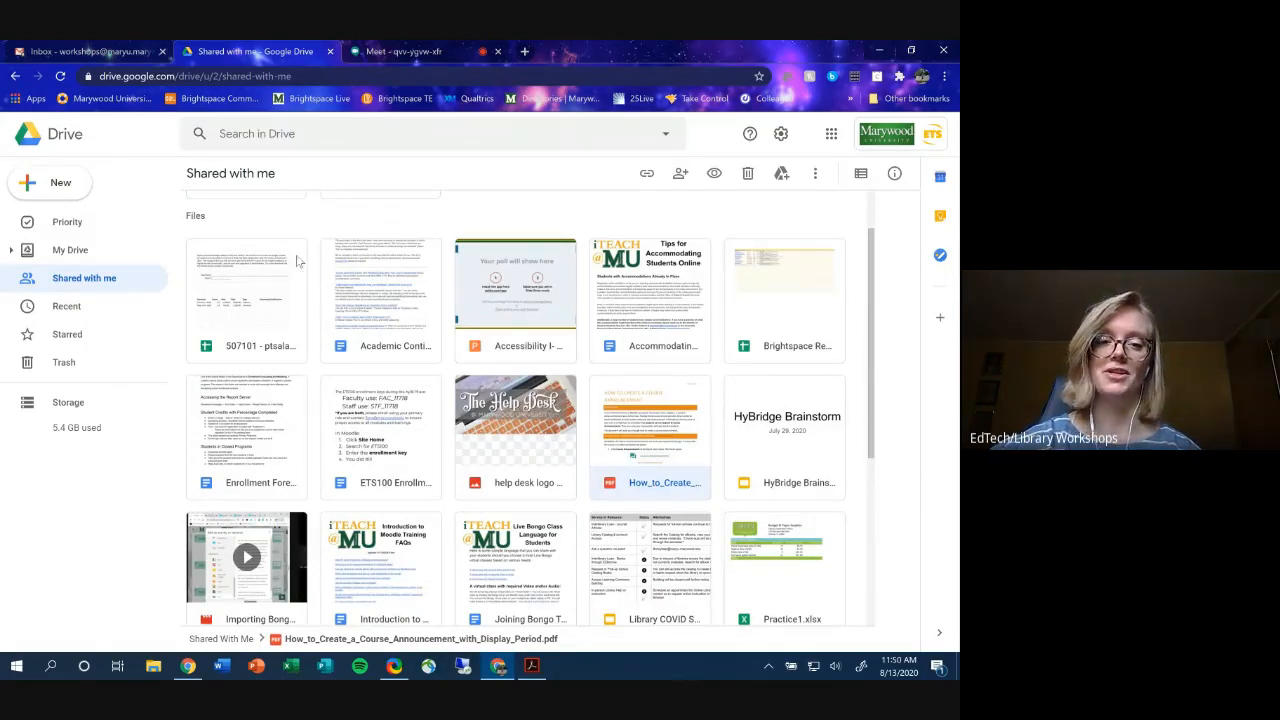
# - Add a My Drive shortcut to the How_to_Create course announcement PDF, then view My Drive
pyautogui.rightClick(649, 424)
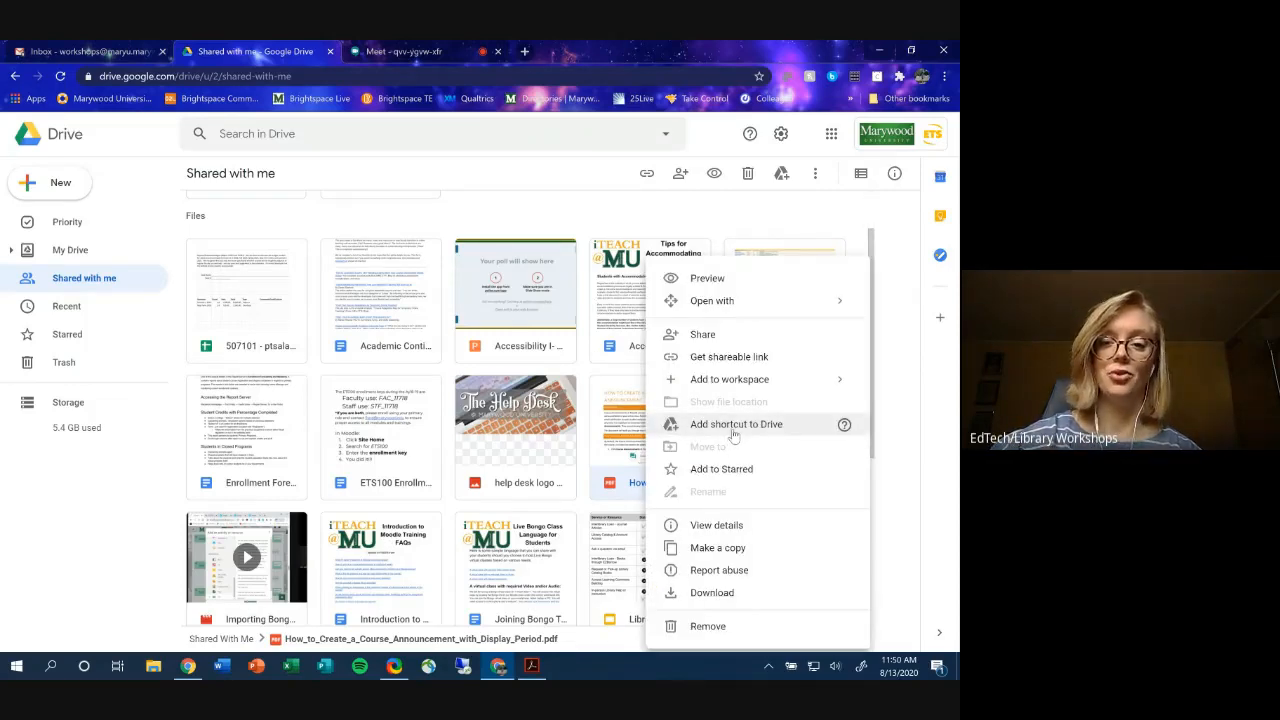
pyautogui.click(733, 424)
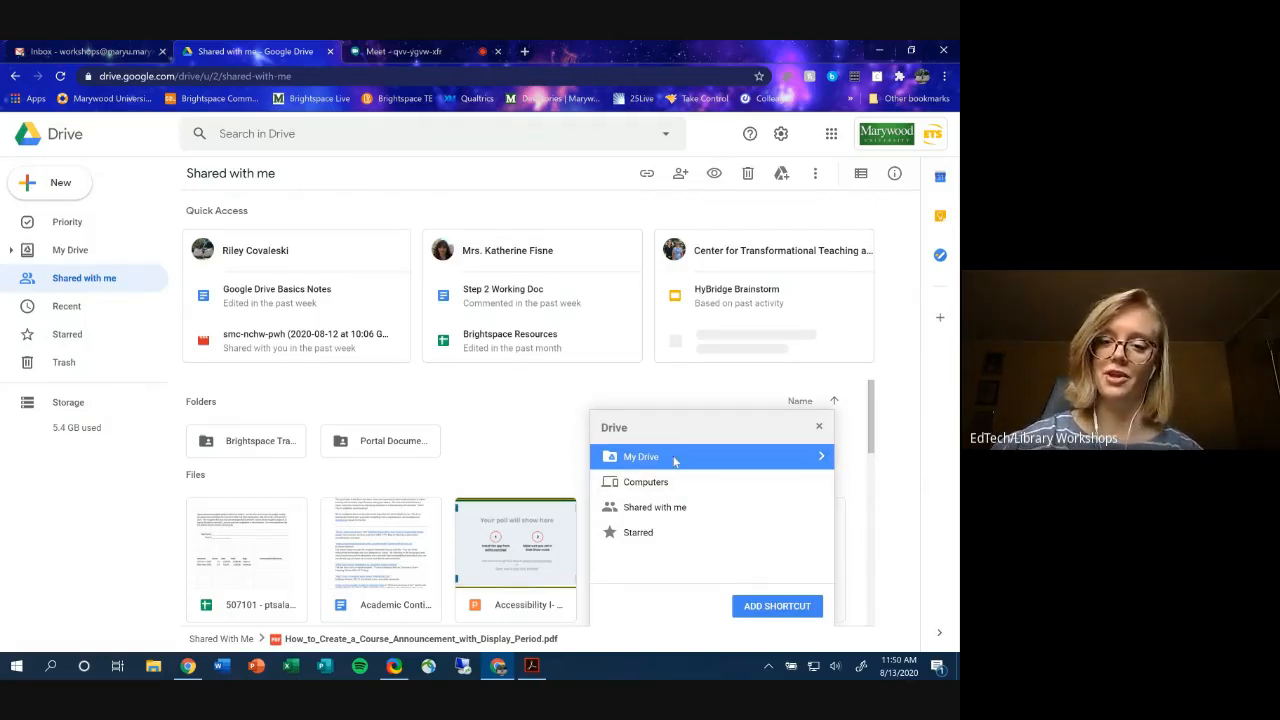
pyautogui.click(821, 459)
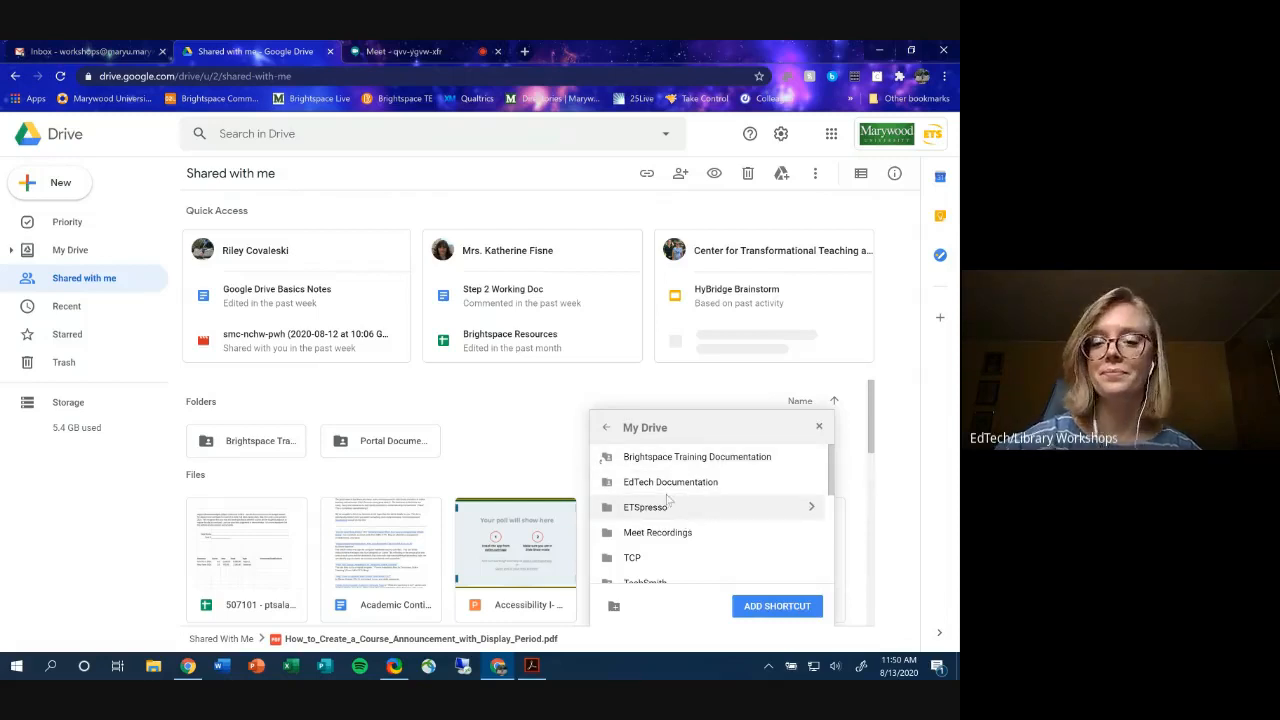
pyautogui.click(607, 430)
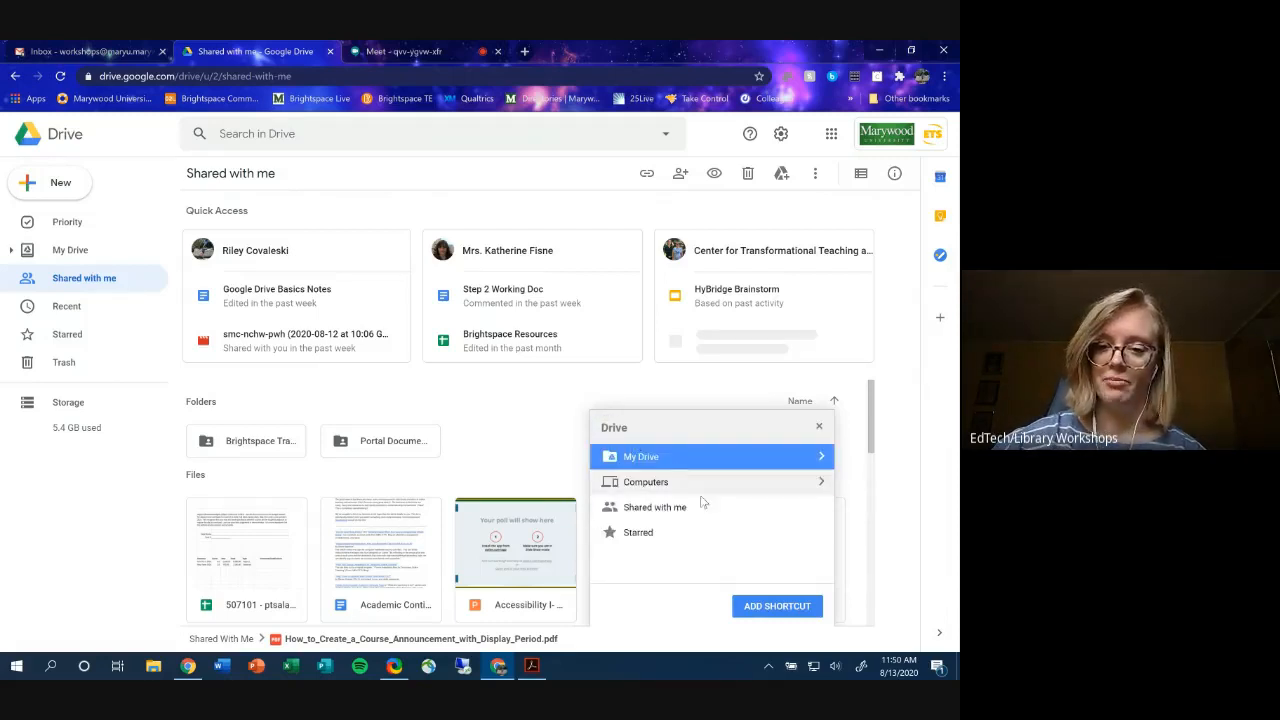
pyautogui.click(777, 605)
pyautogui.scroll(-5, 597, 548)
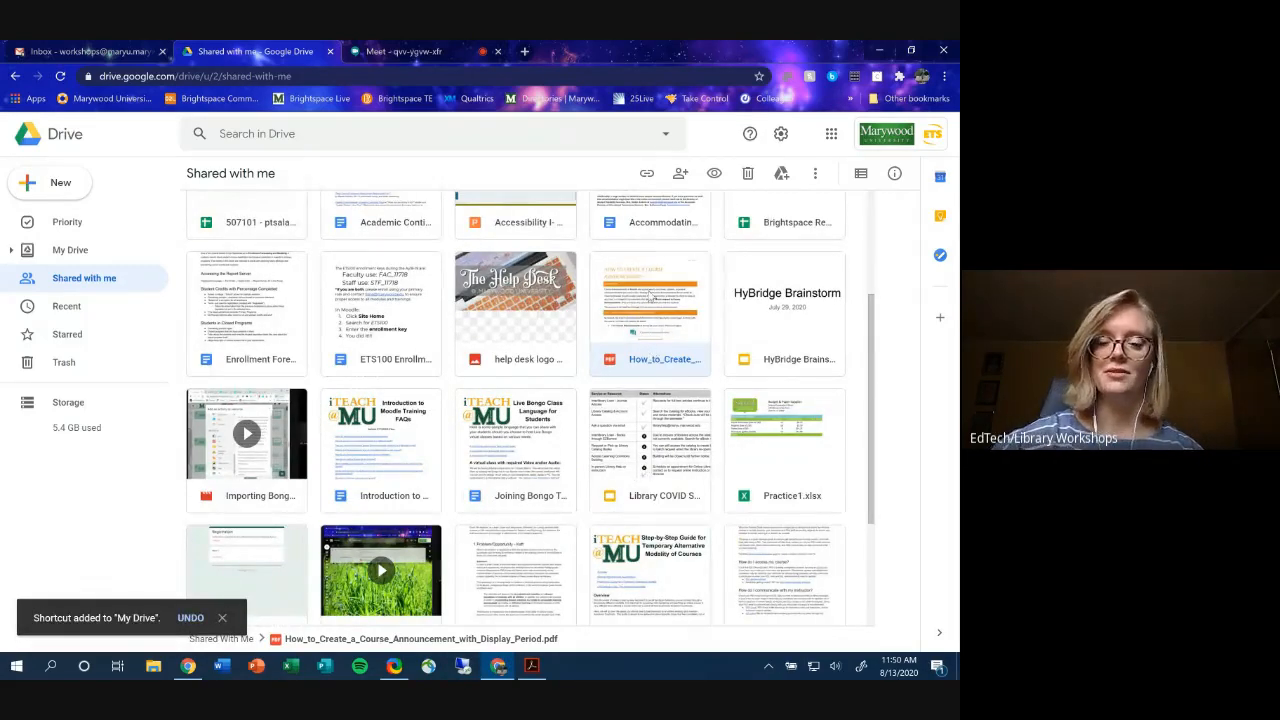
pyautogui.click(66, 252)
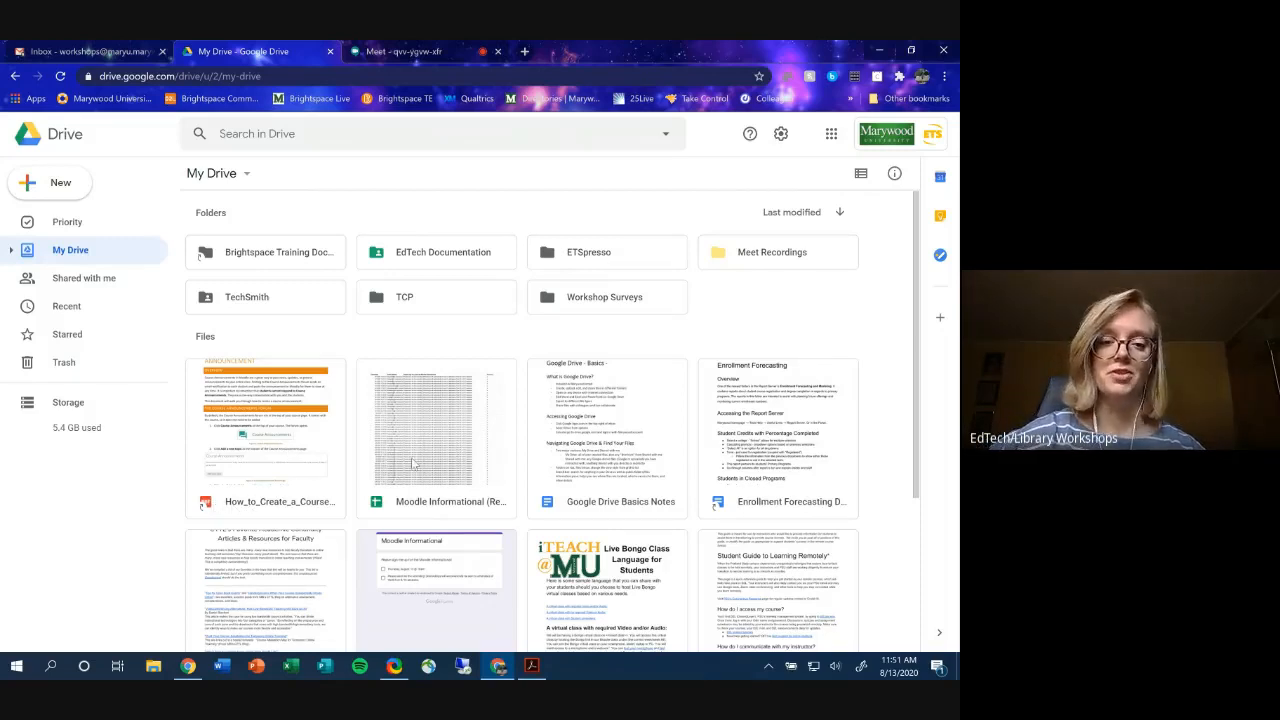
# - Create a new folder named 'Documentation for Workshops' in My Drive
pyautogui.scroll(-1, 368, 488)
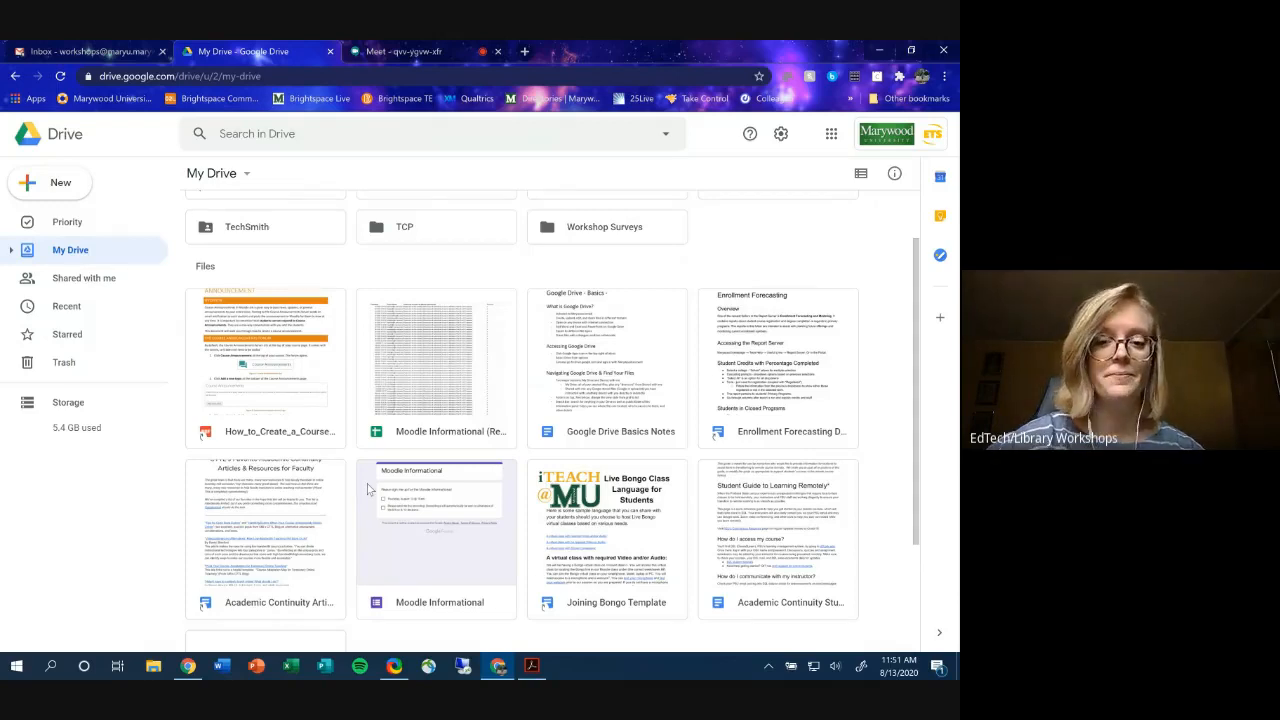
pyautogui.scroll(1, 305, 458)
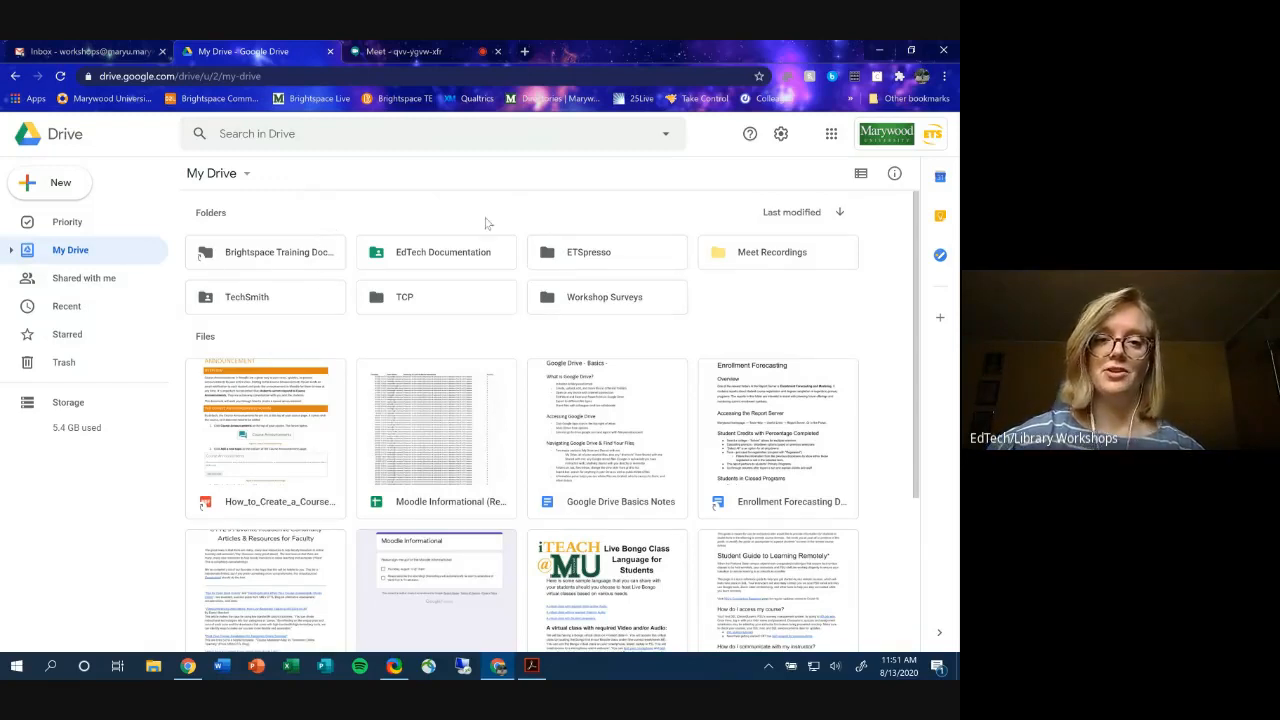
pyautogui.click(80, 190)
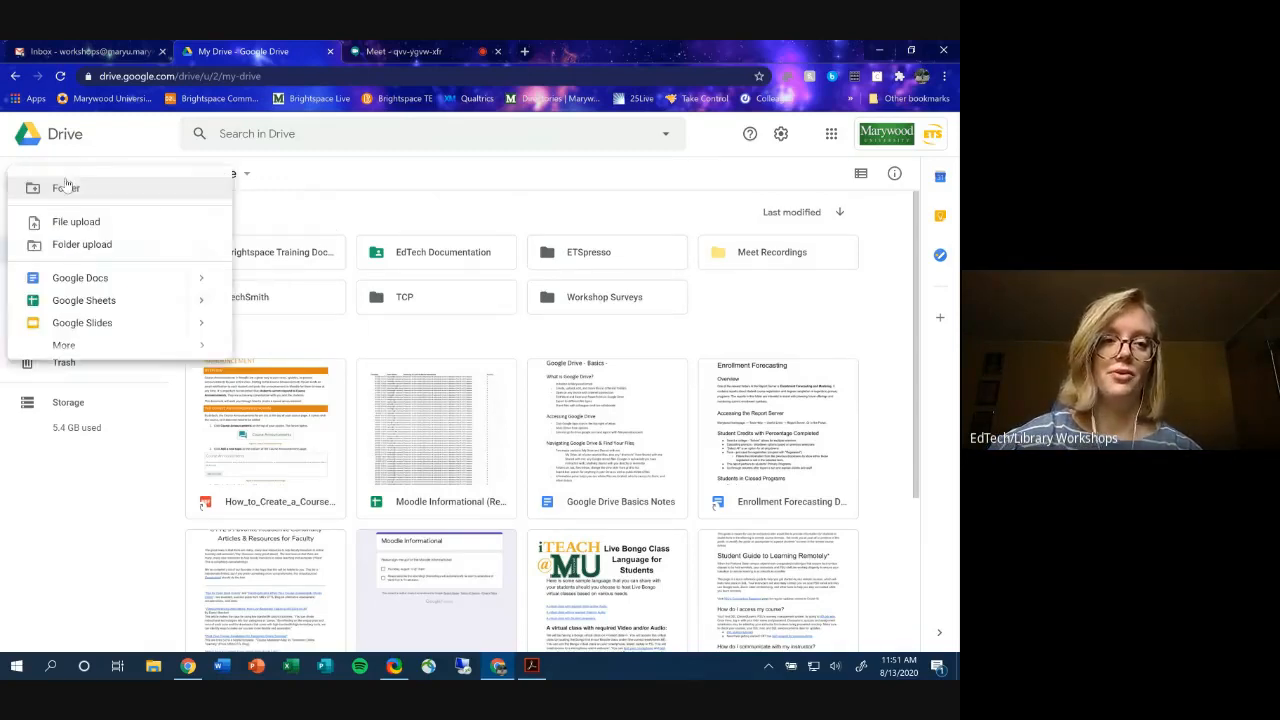
pyautogui.click(113, 195)
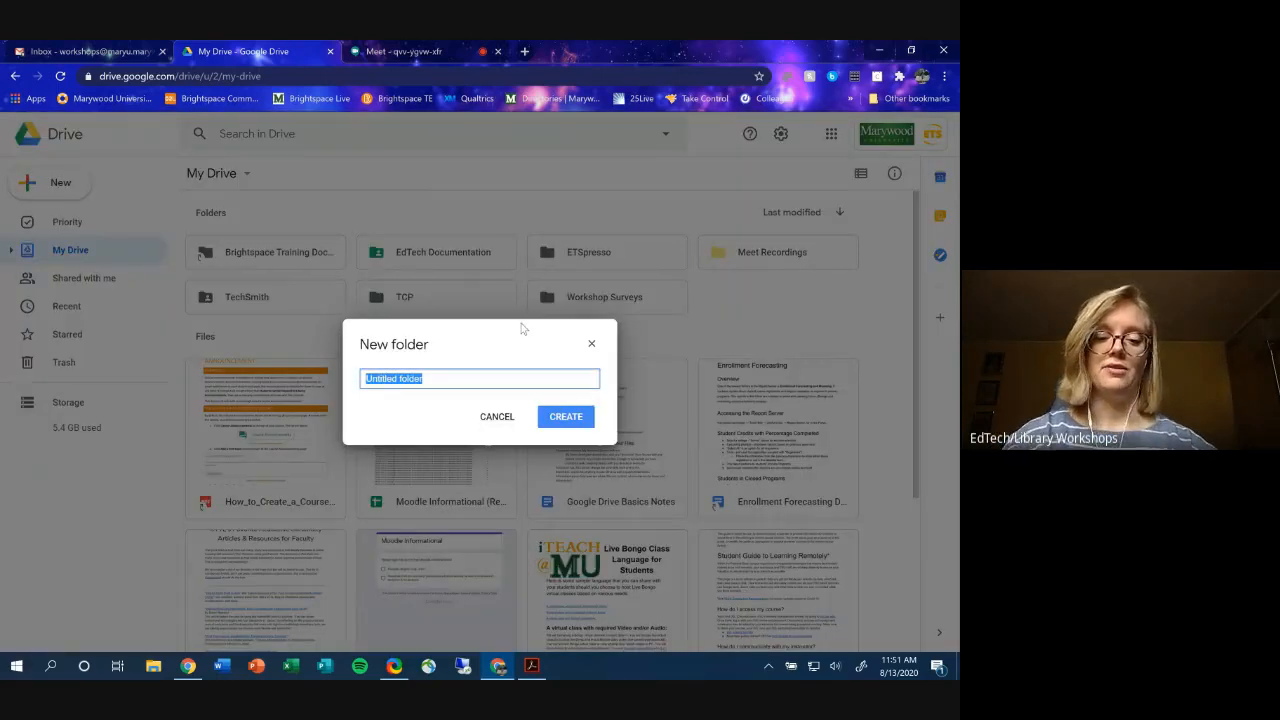
pyautogui.write('D')
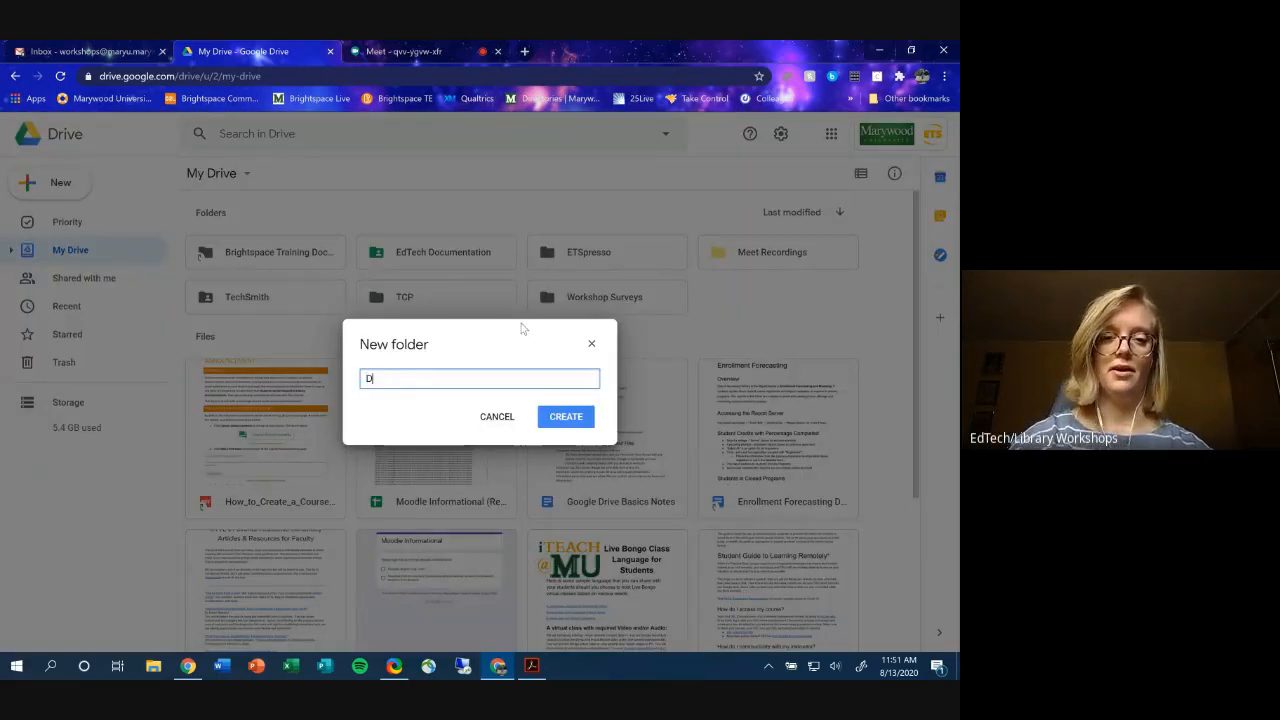
pyautogui.write('ocumentation for ')
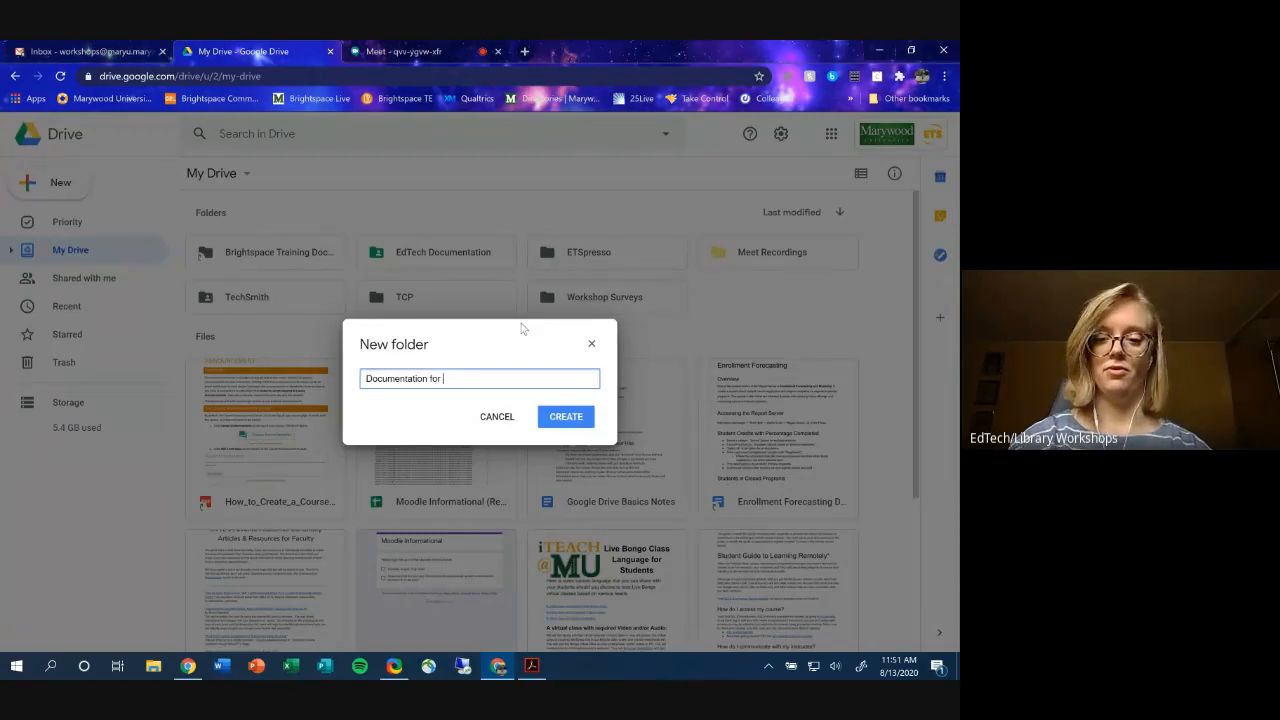
pyautogui.write('Workshops')
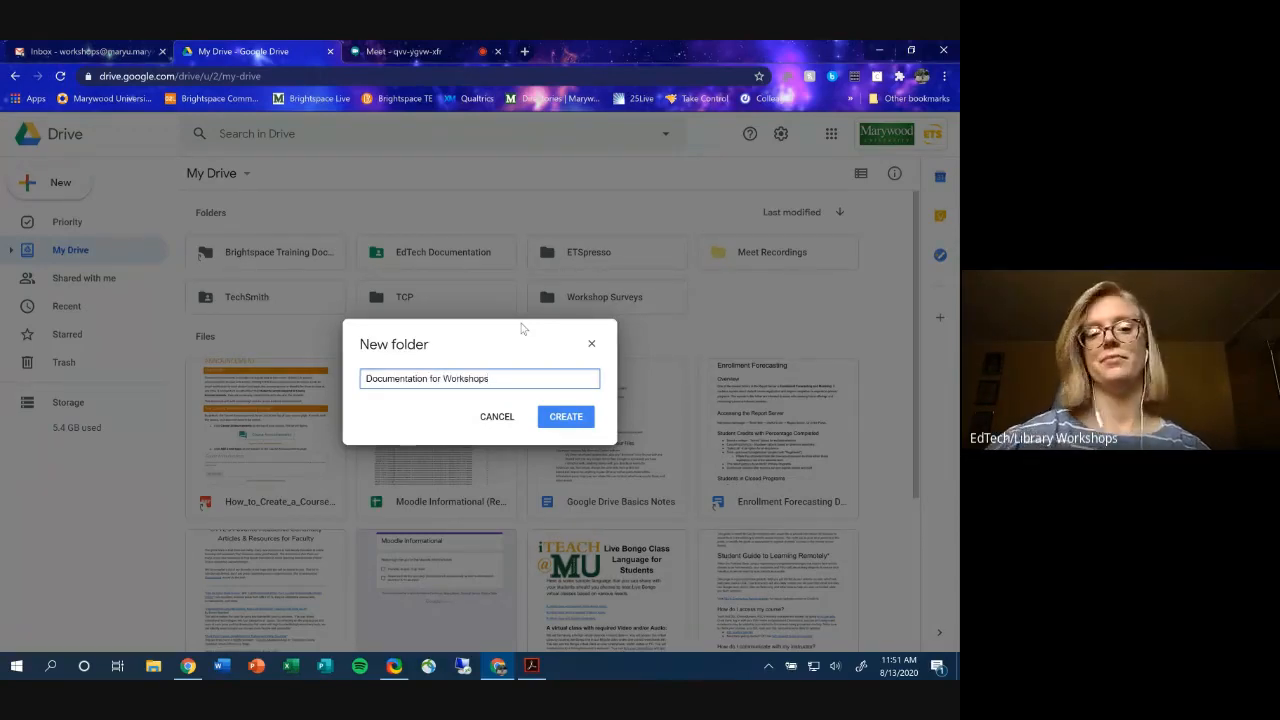
pyautogui.click(575, 420)
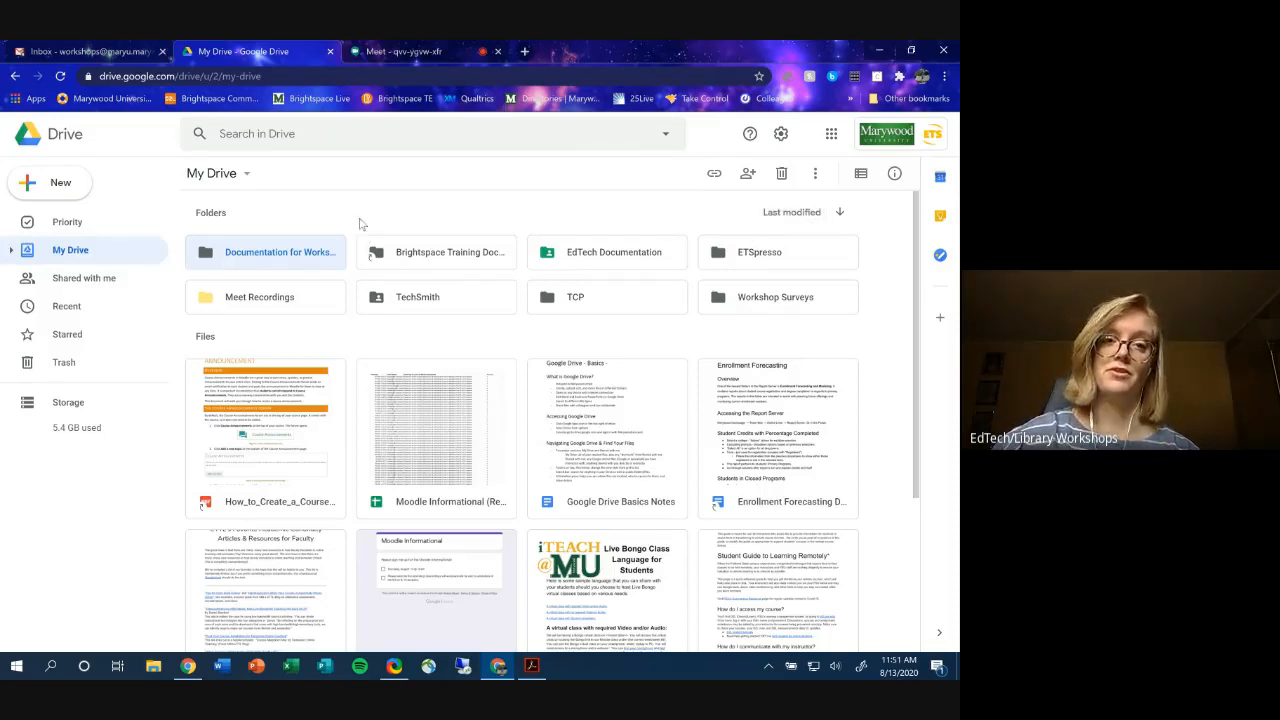
# - Change My Drive's sort order from Last modified to Name
pyautogui.click(795, 220)
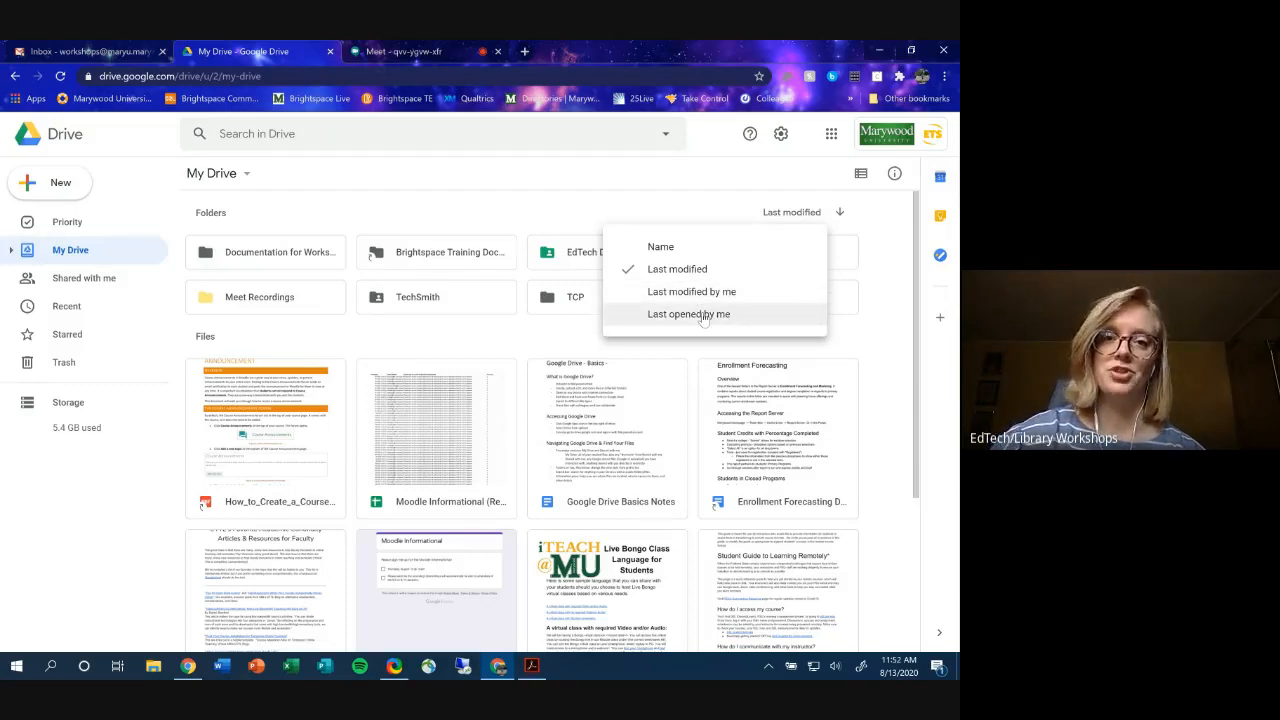
pyautogui.click(686, 250)
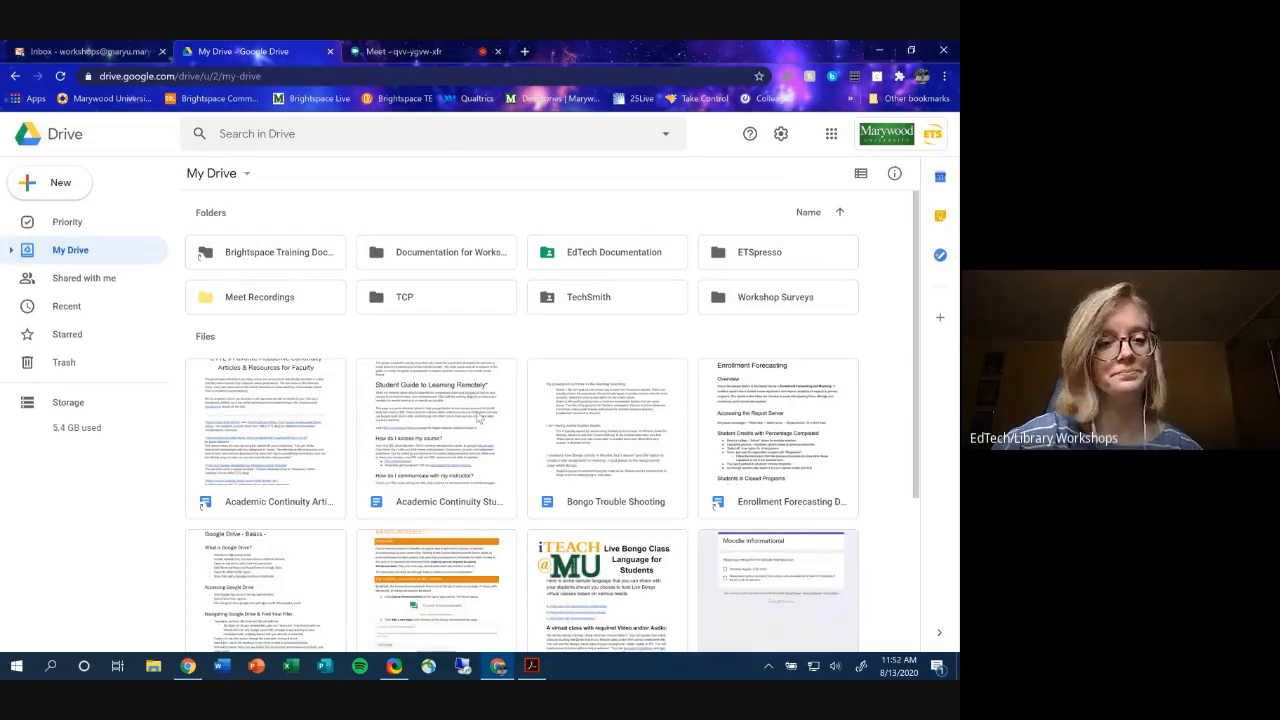
# - Open the empty Documentation for Workshops folder and show the New menu's options
pyautogui.doubleClick(448, 262)
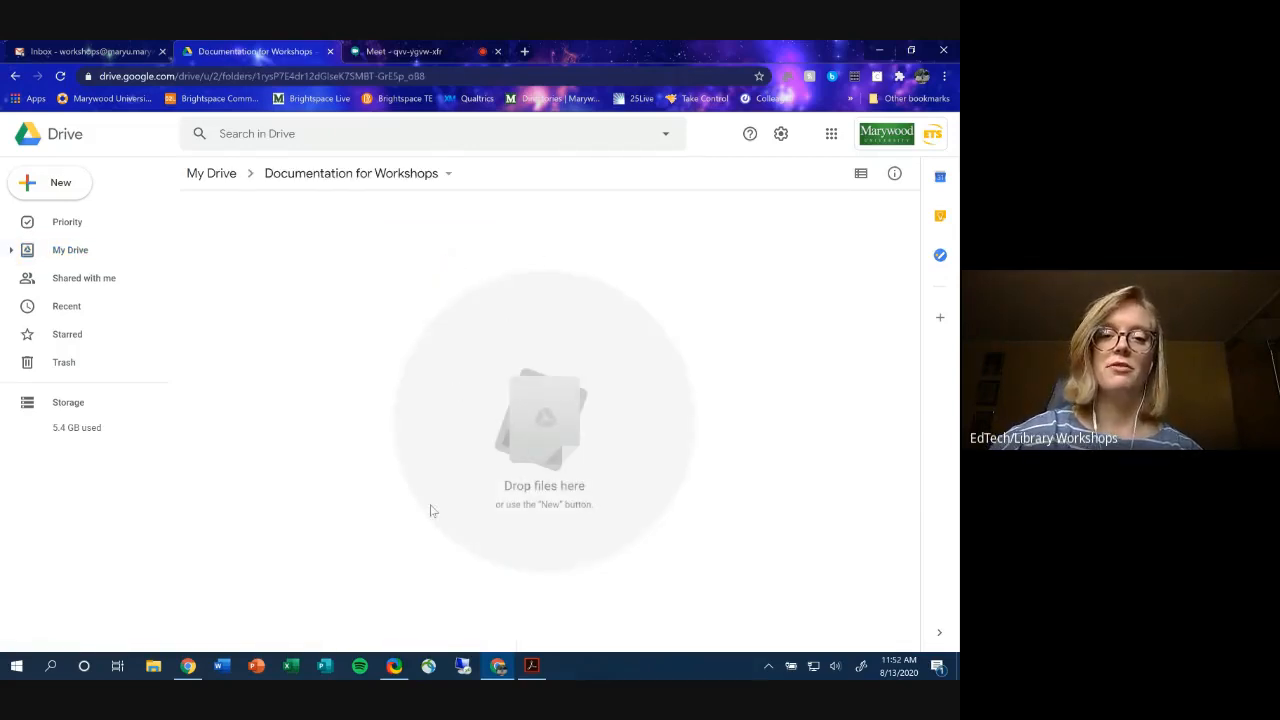
pyautogui.click(62, 186)
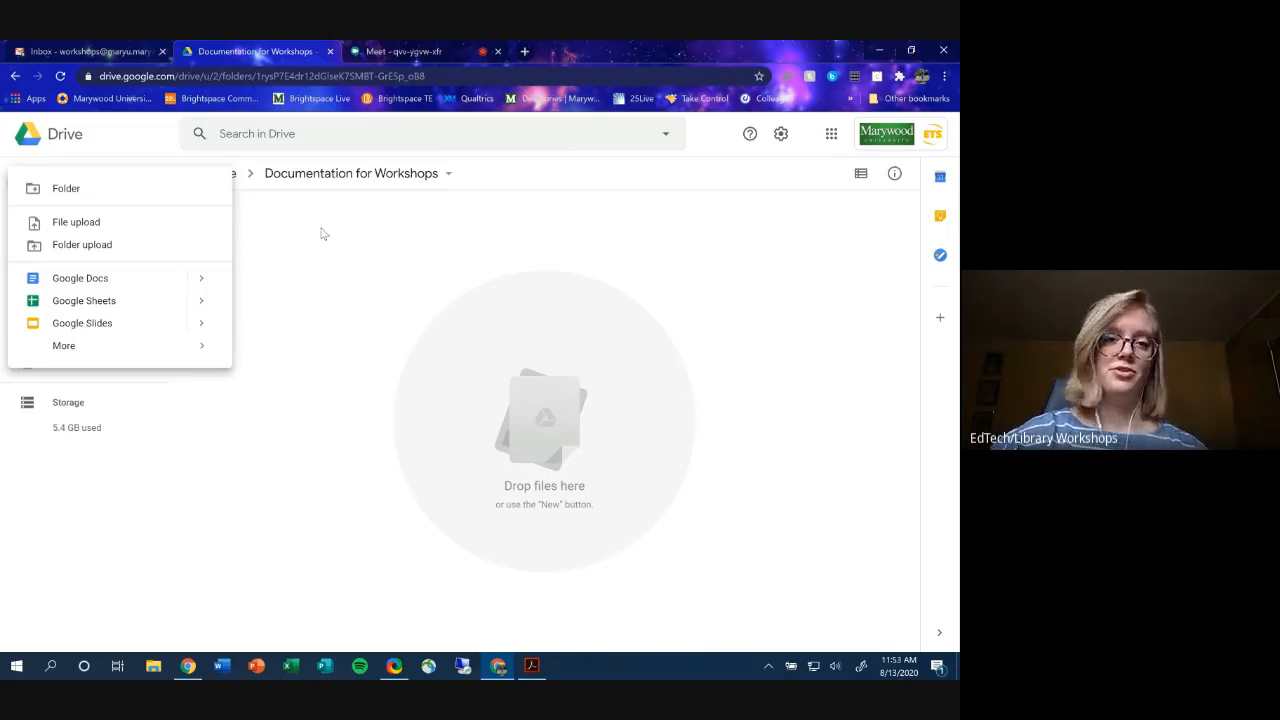
# - Dismiss the New menu and show the Documentation for Workshops folder's action list
pyautogui.click(436, 213)
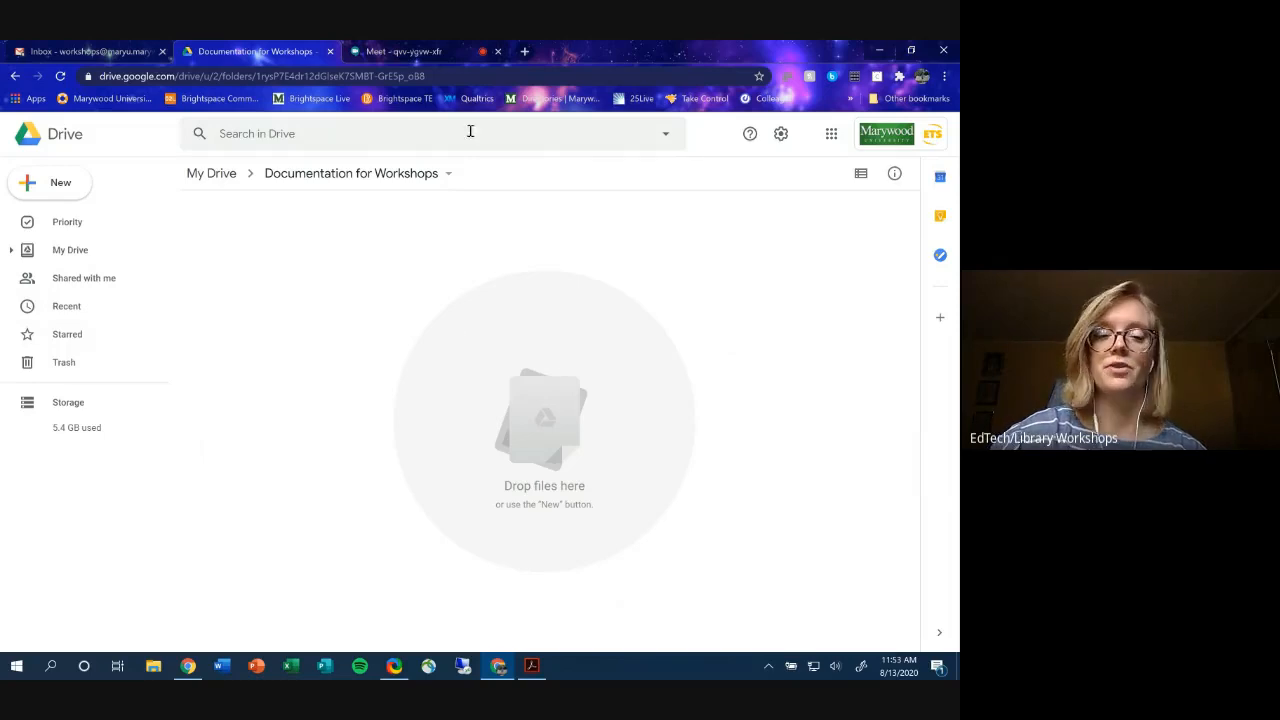
pyautogui.click(447, 177)
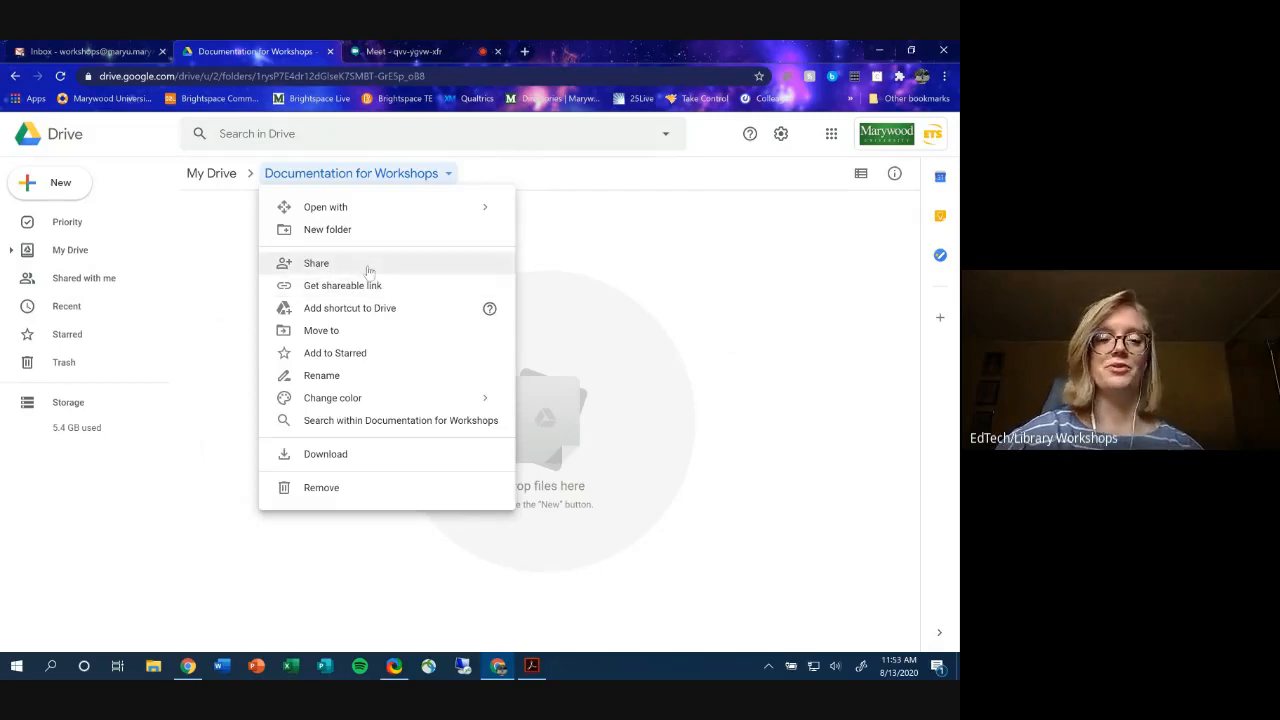
# - Share the folder with a pasted collaborator address, notifications off, then back out without sending
pyautogui.click(368, 268)
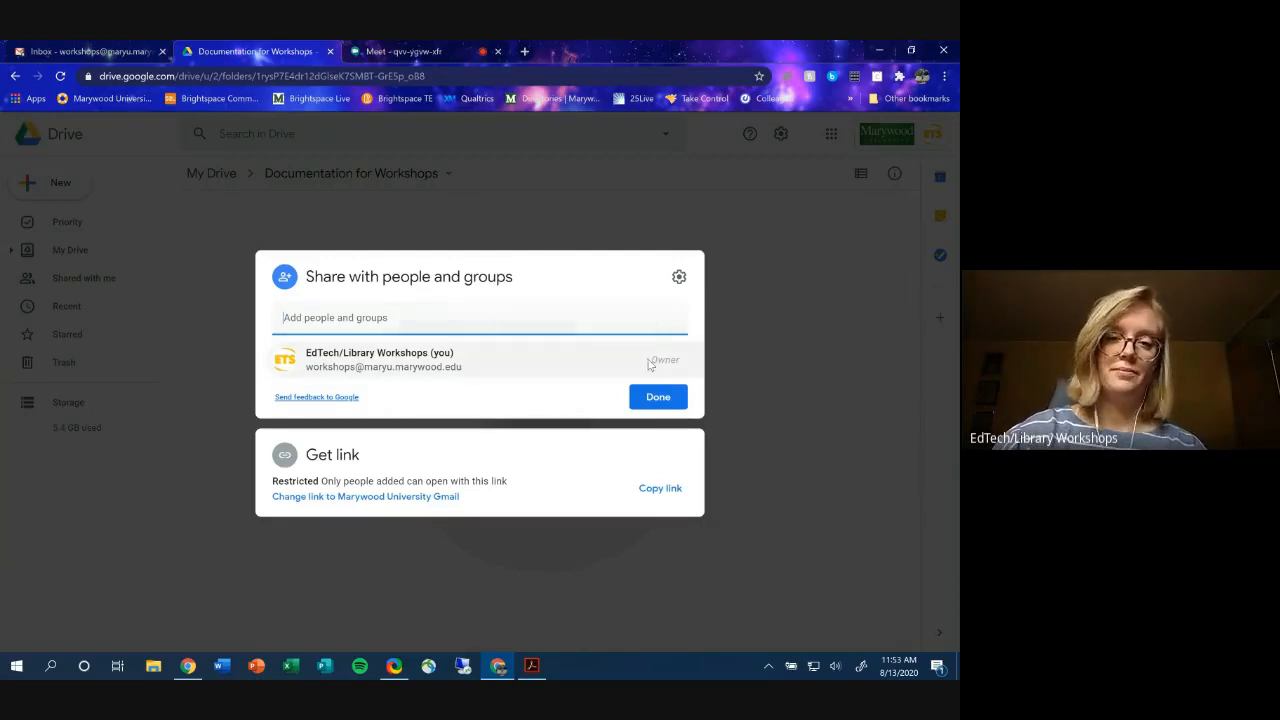
pyautogui.hotkey('ctrl', 'v')
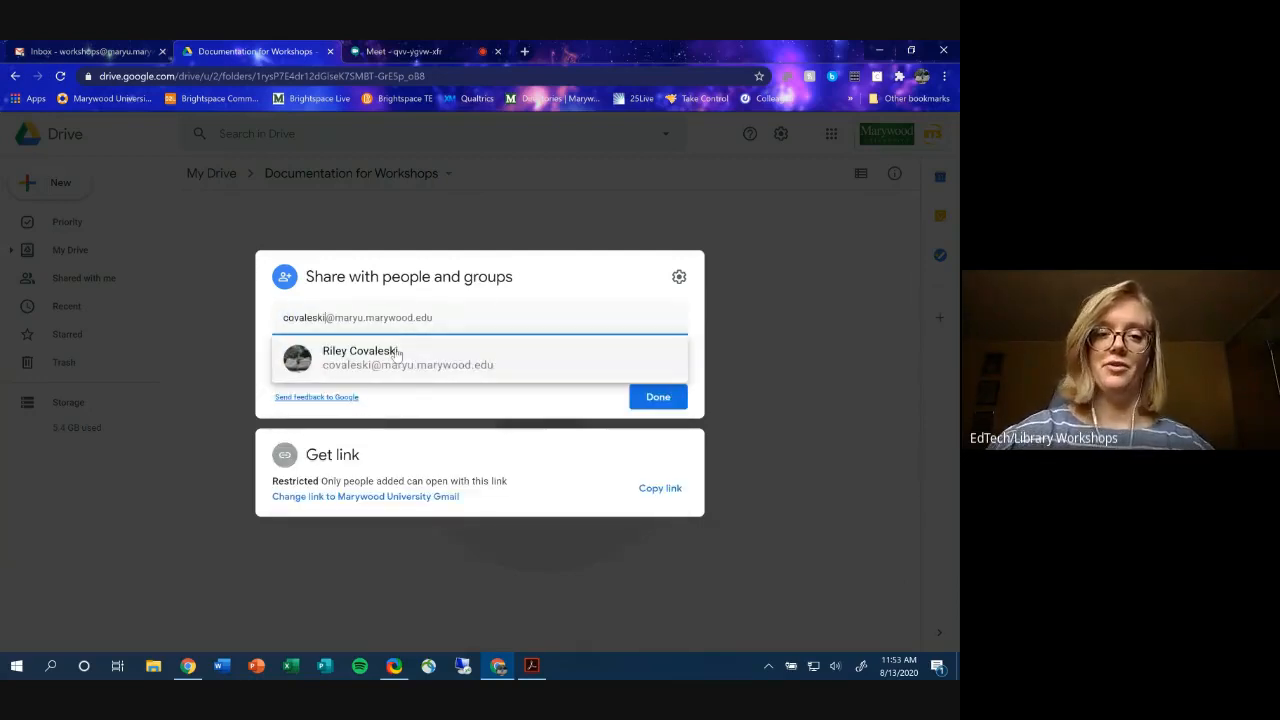
pyautogui.click(397, 355)
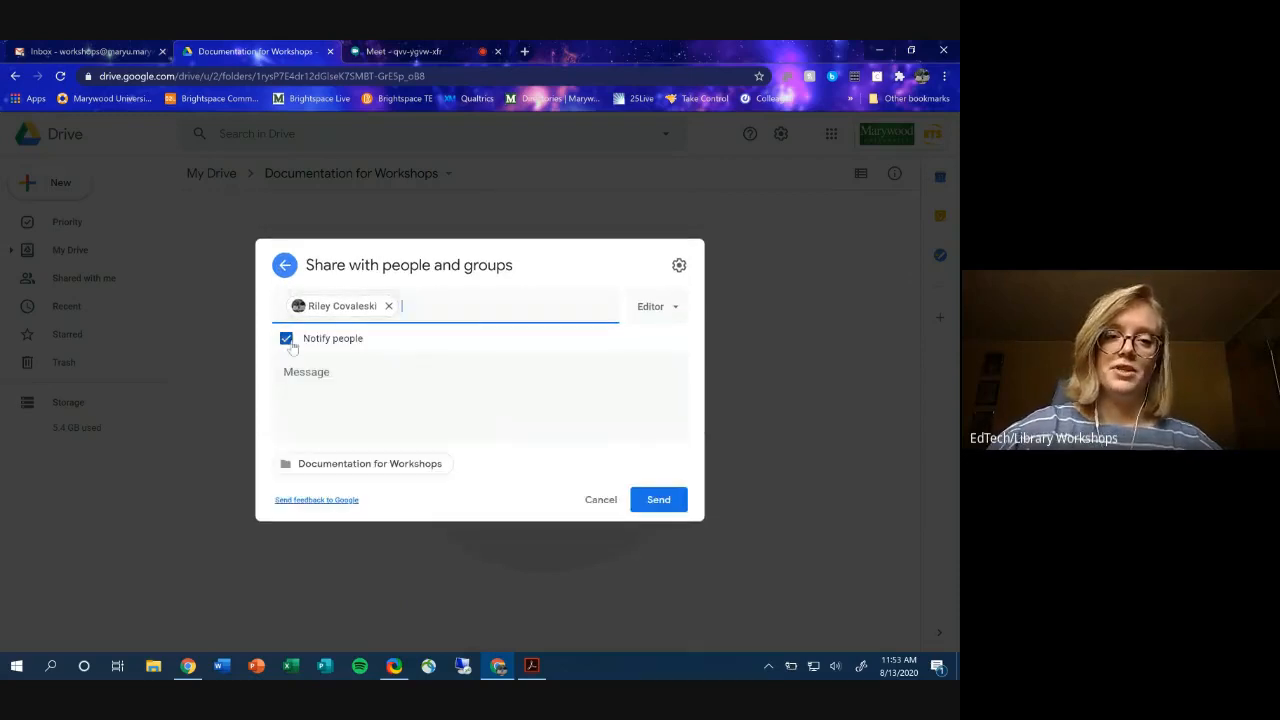
pyautogui.click(287, 339)
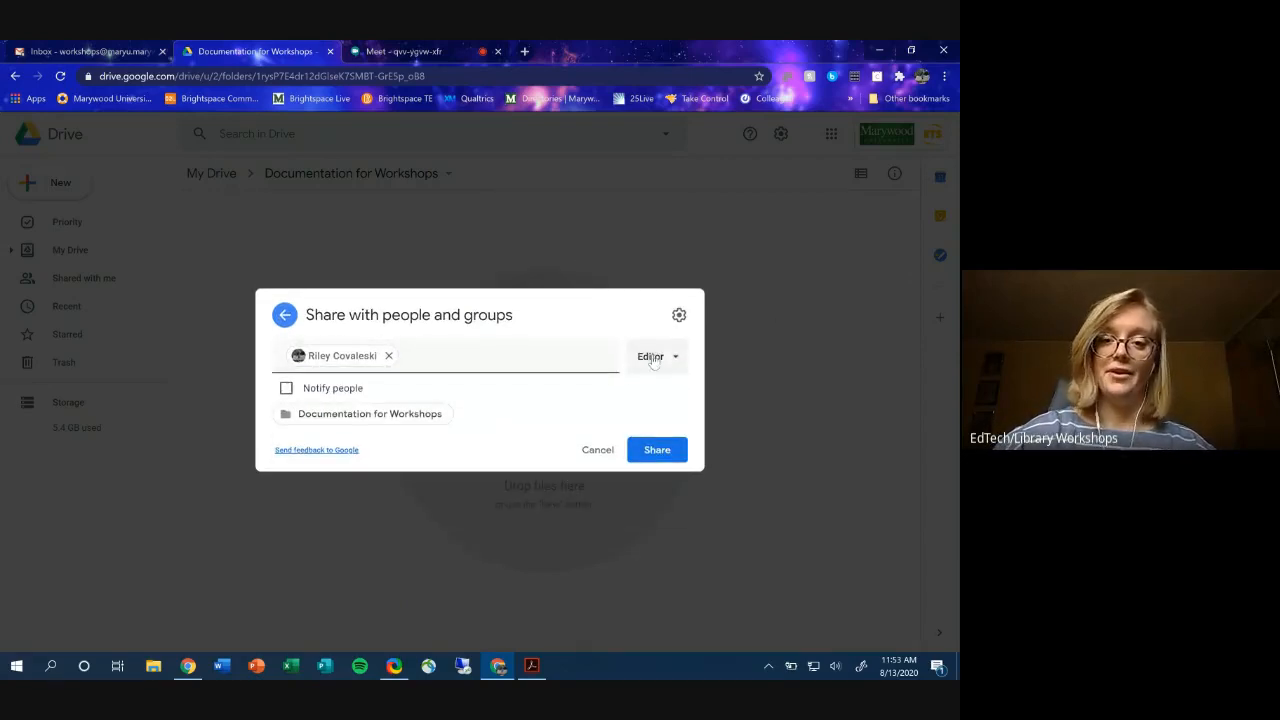
pyautogui.click(654, 358)
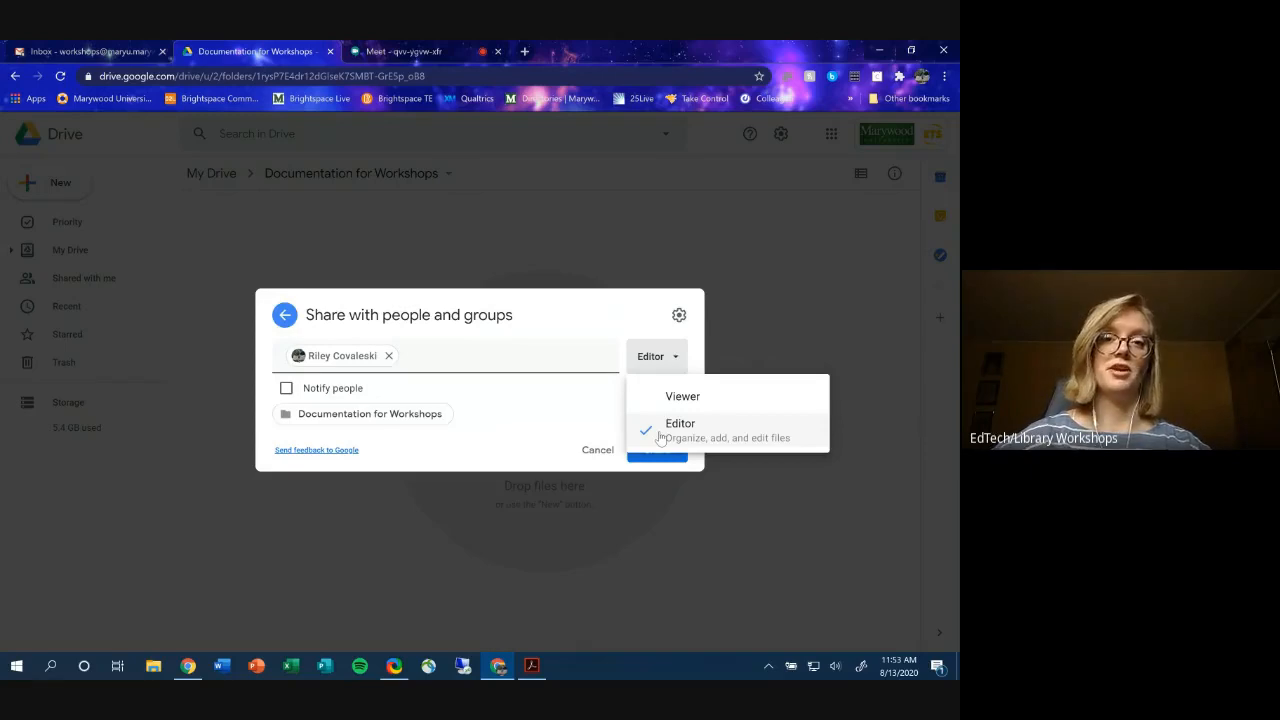
pyautogui.click(523, 320)
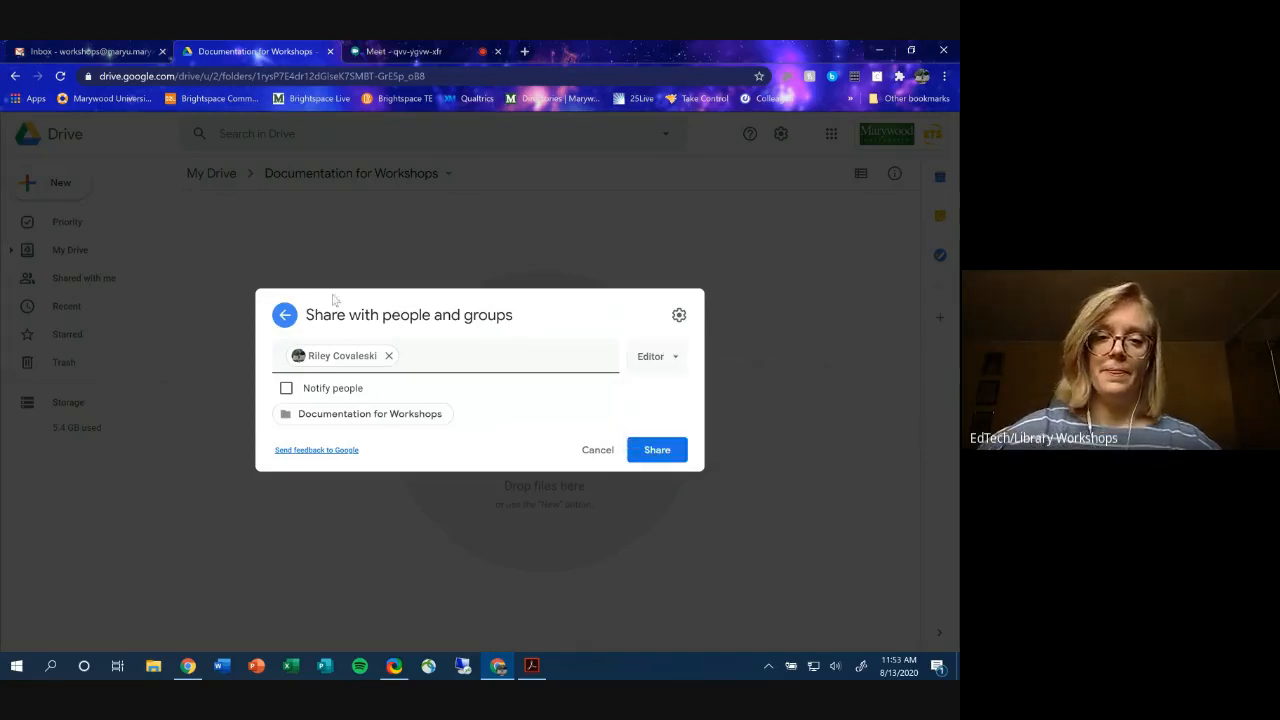
pyautogui.click(285, 316)
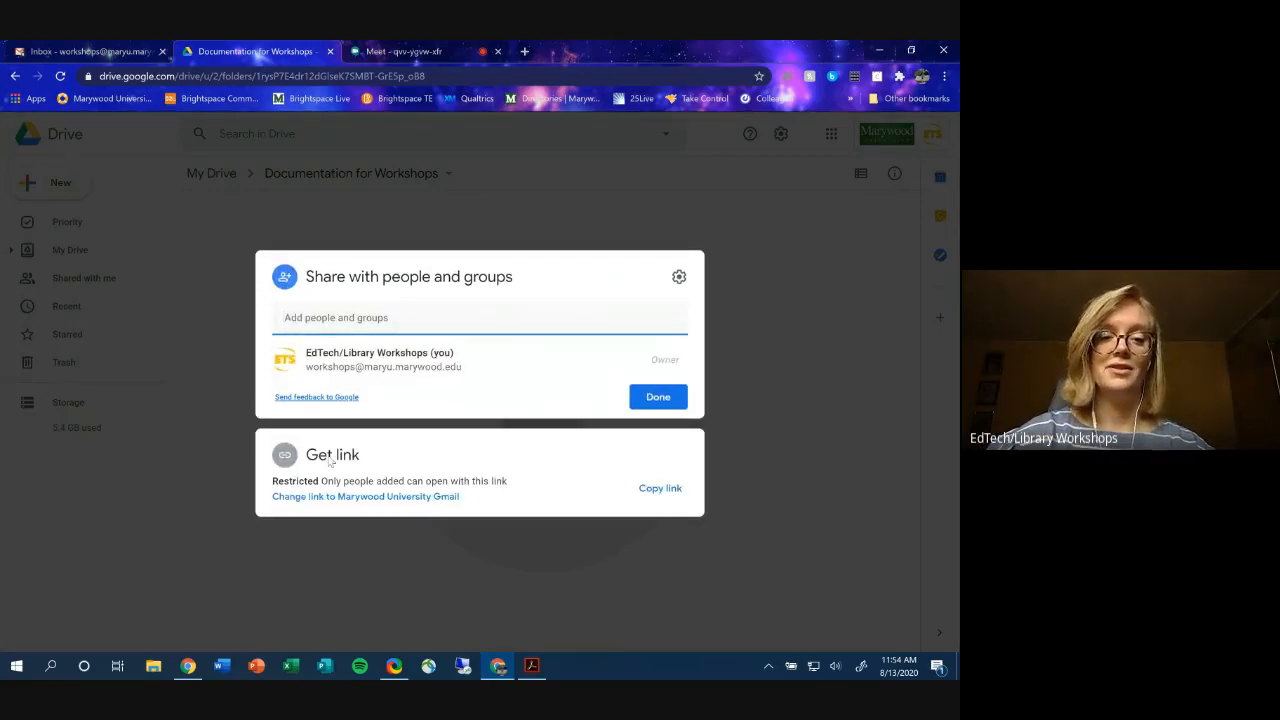
# - Change the Documentation for Workshops folder link from Restricted, via Marywood University Gmail, to Anyone with the link
pyautogui.click(332, 456)
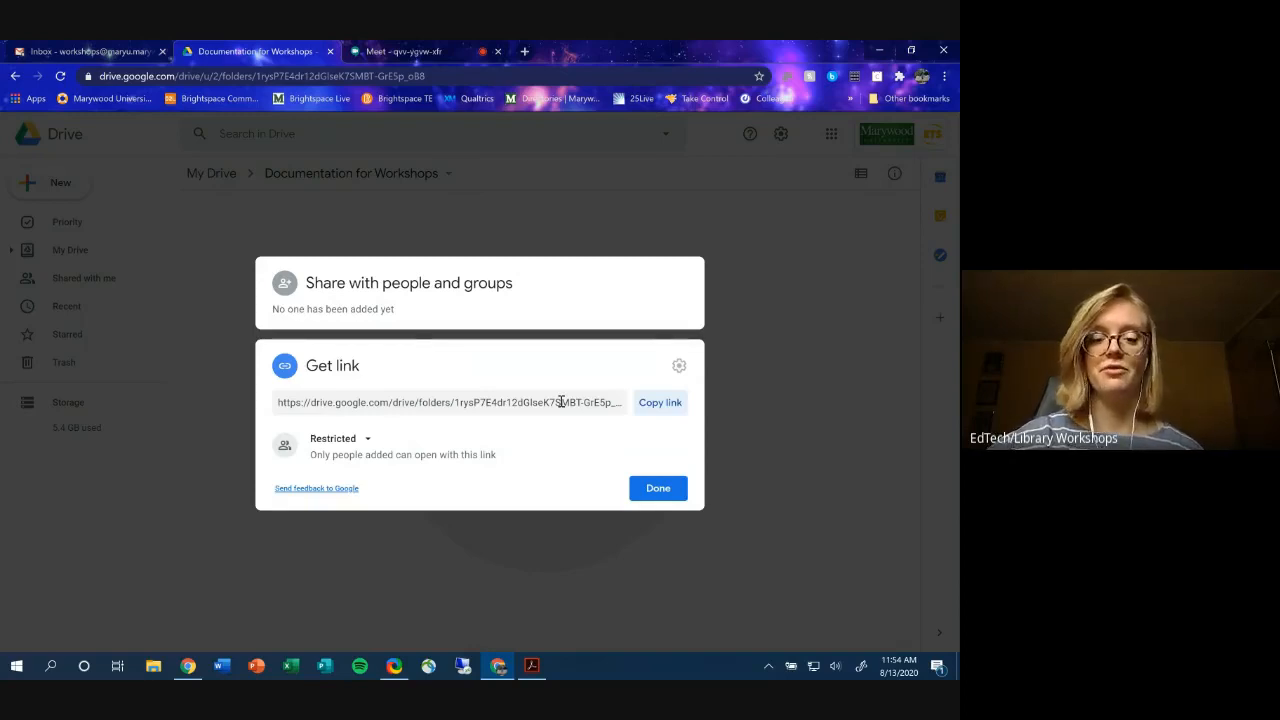
pyautogui.click(366, 440)
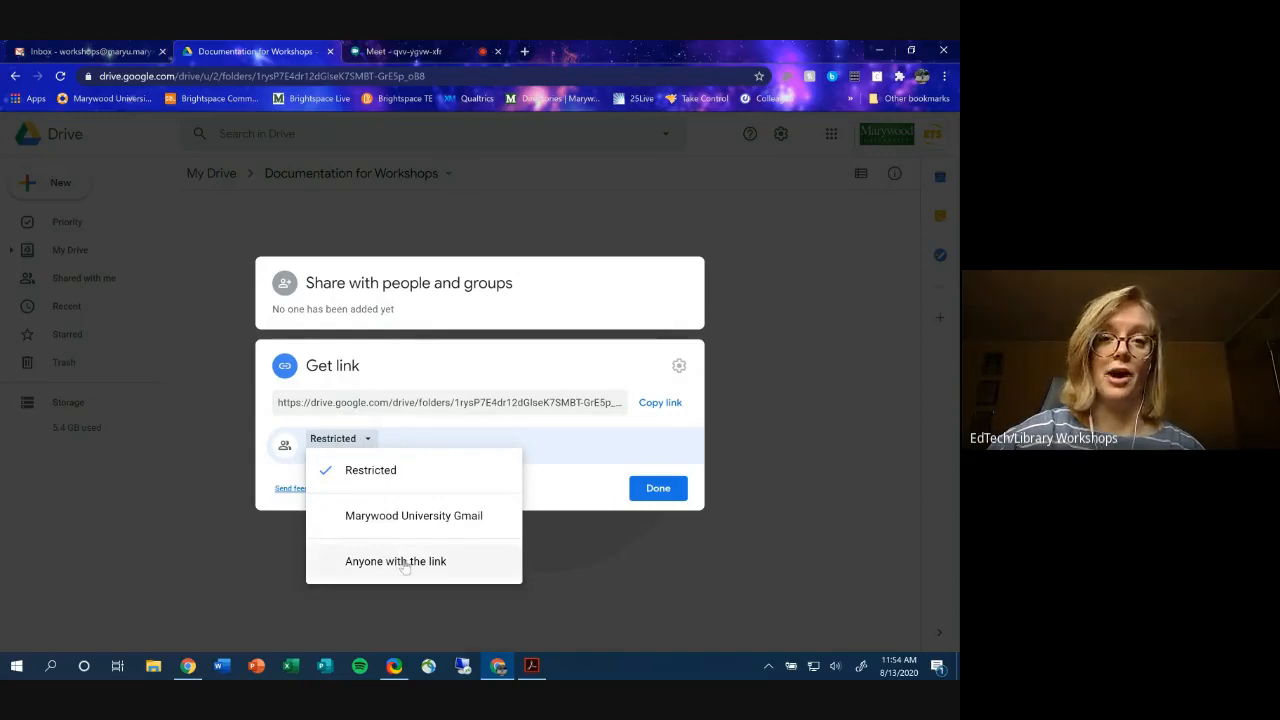
pyautogui.click(472, 515)
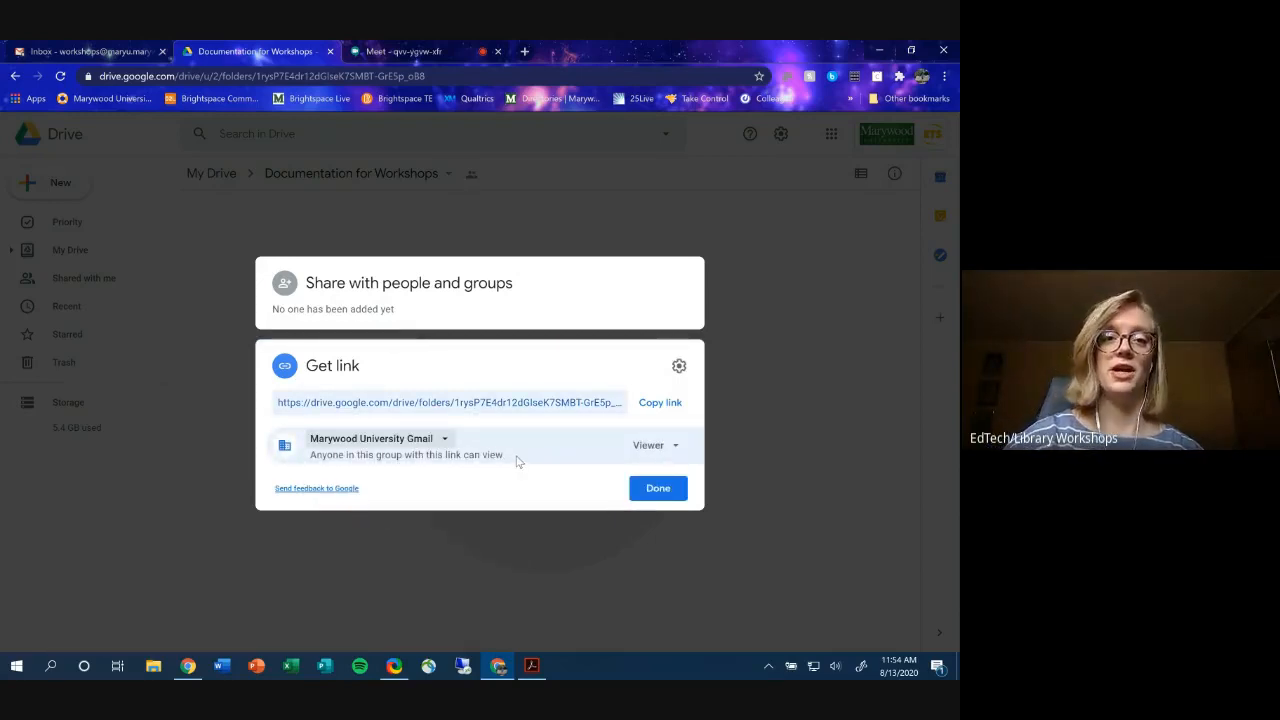
pyautogui.click(383, 440)
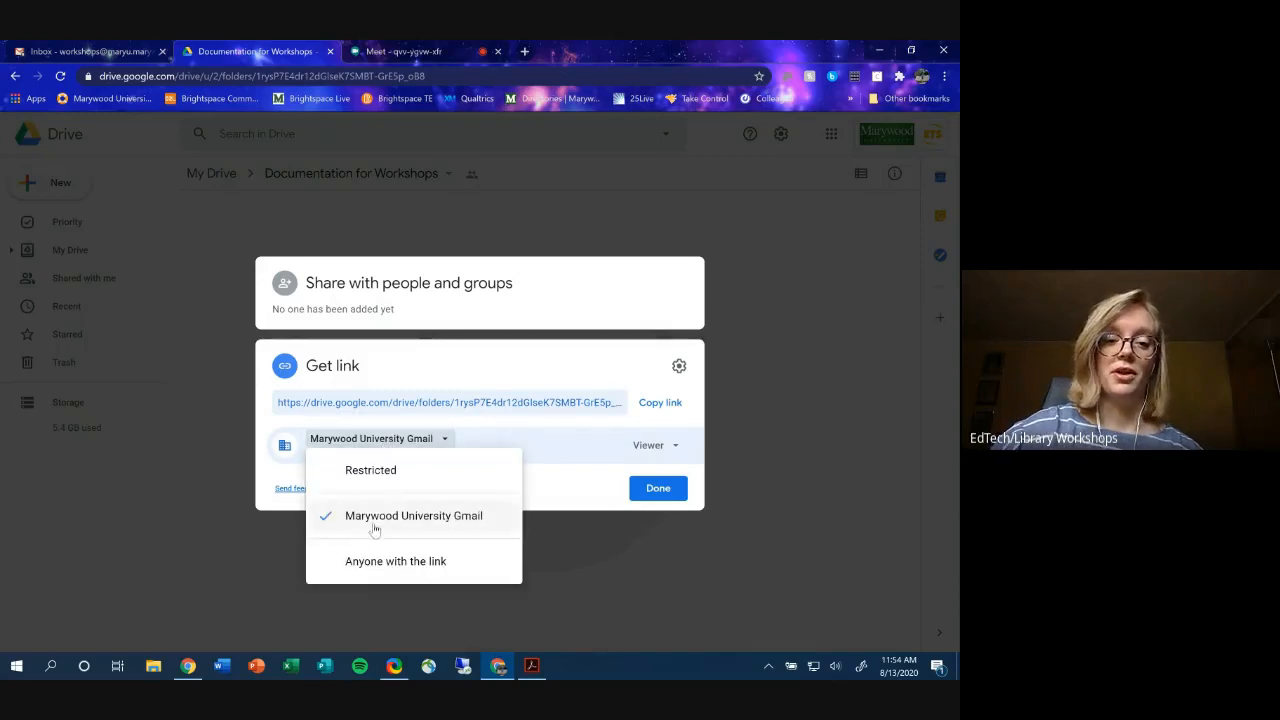
pyautogui.click(372, 560)
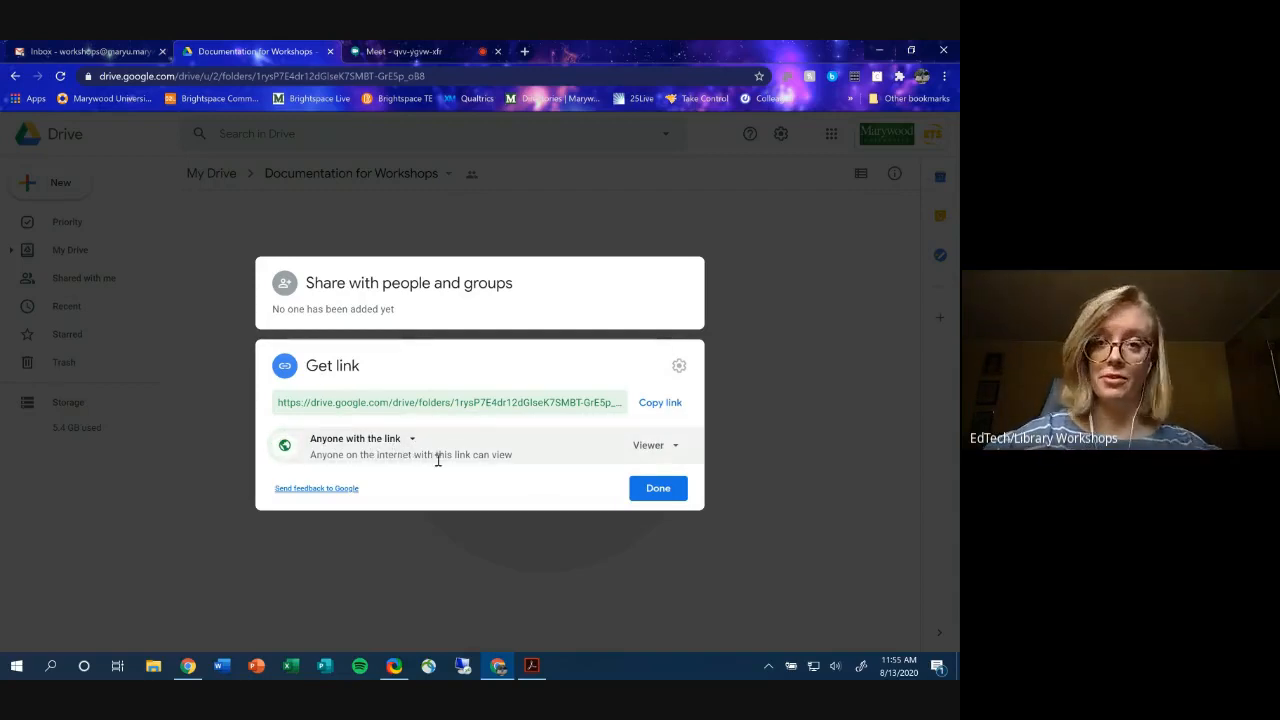
# - Switch the link role to Editor, revert it to Viewer, and expand Share with people and groups
pyautogui.click(647, 450)
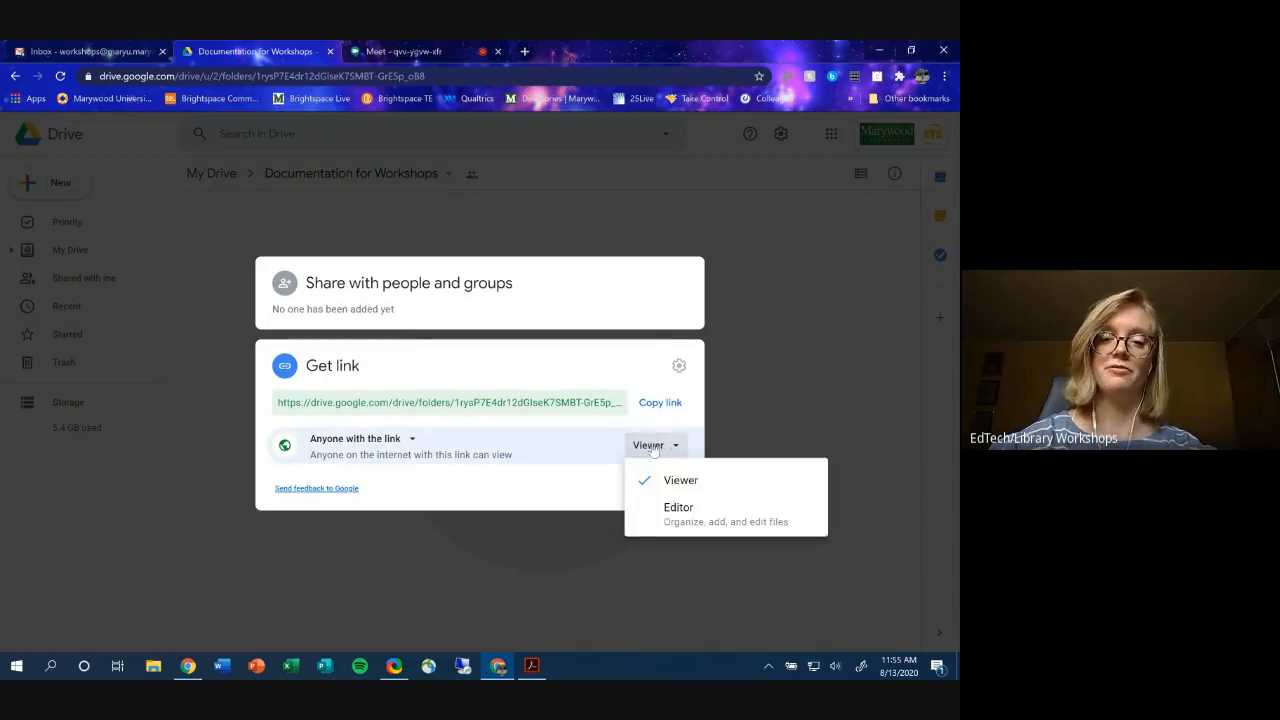
pyautogui.click(666, 515)
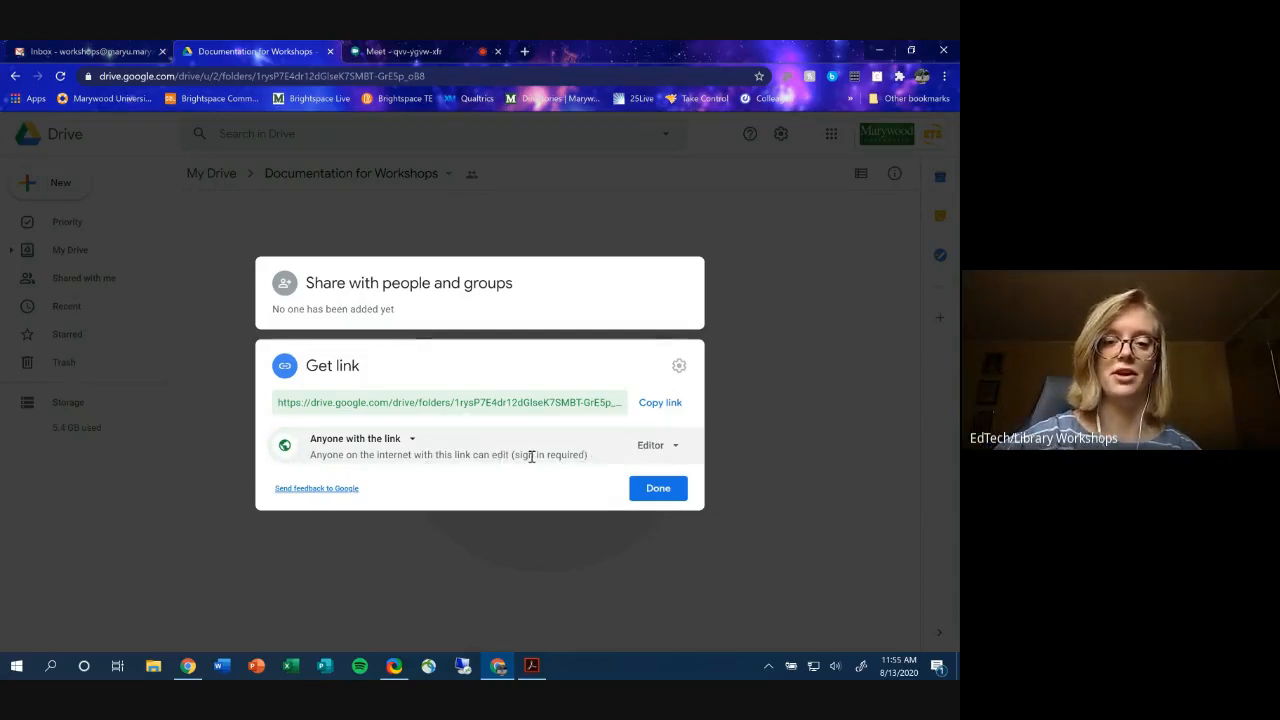
pyautogui.click(651, 445)
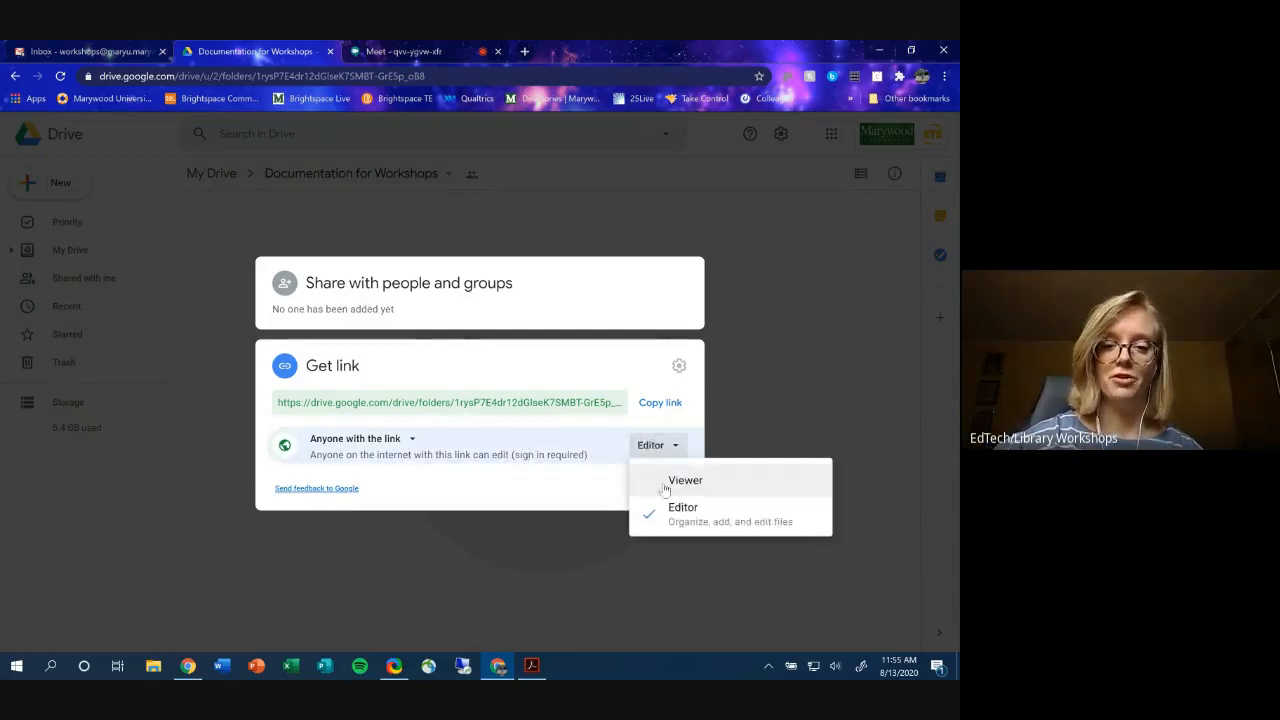
pyautogui.click(668, 481)
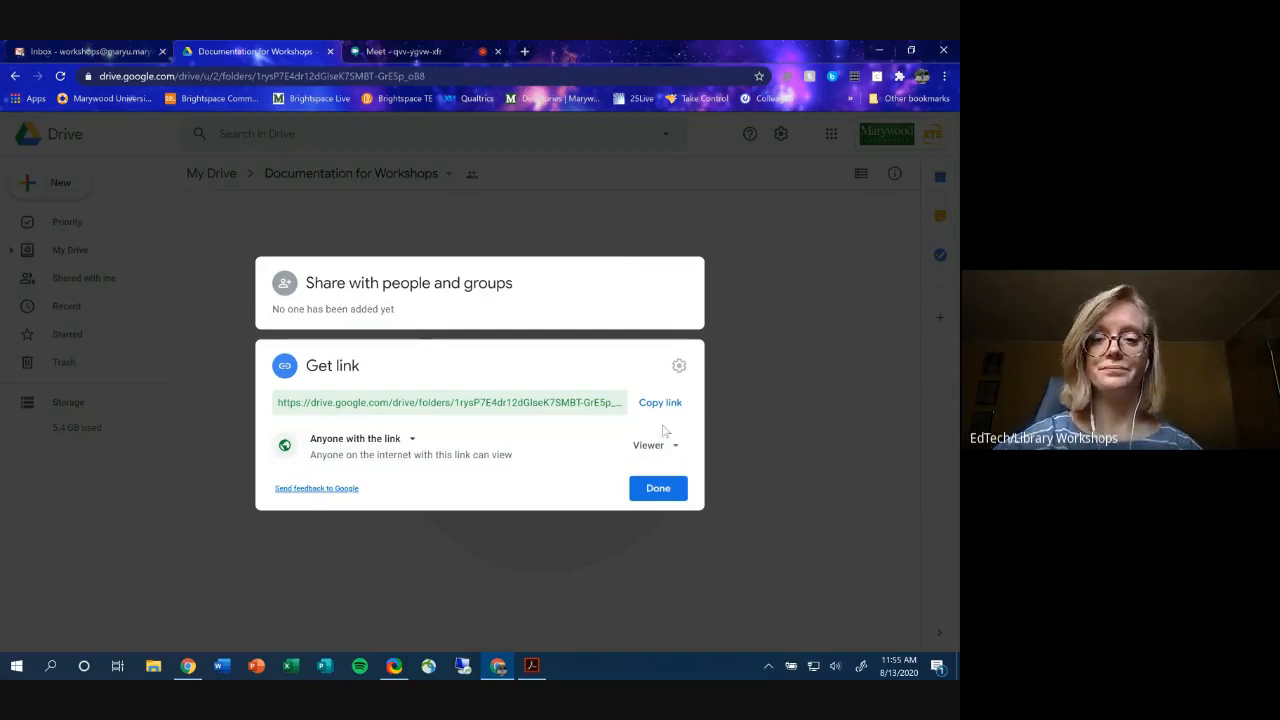
pyautogui.click(586, 286)
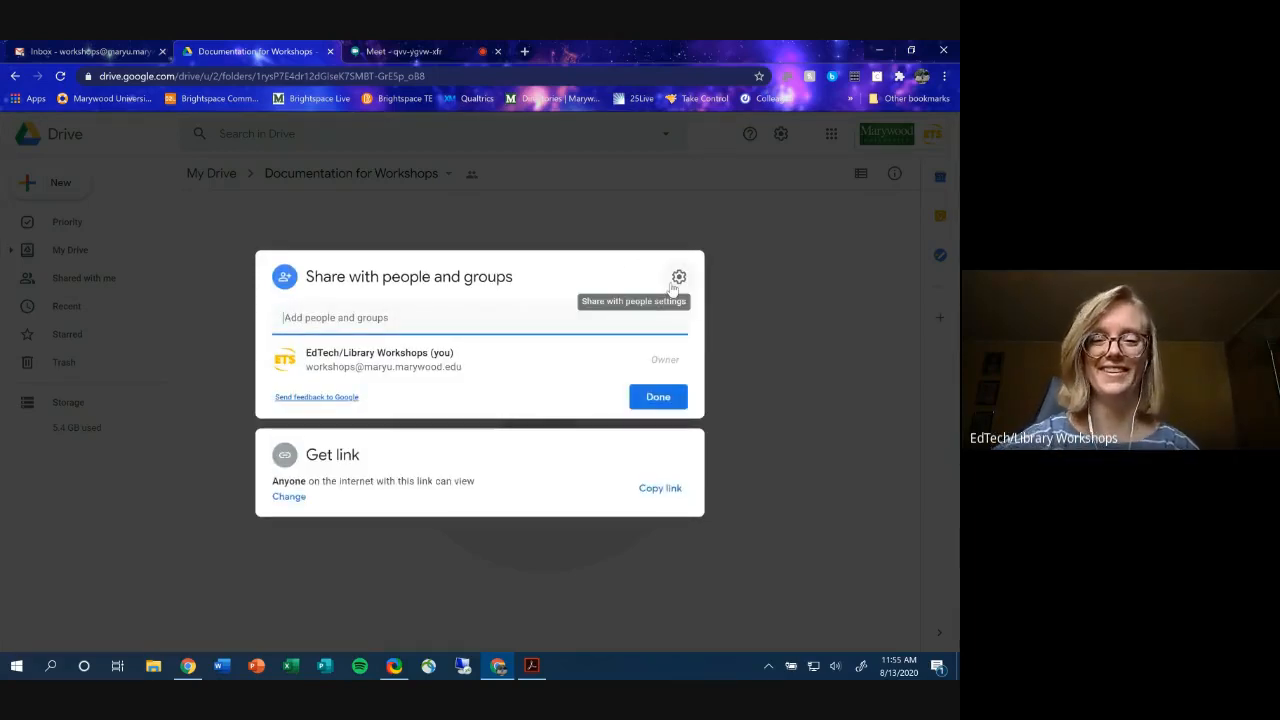
# - Close the sharing dialog with Done and return to the My Drive listing
pyautogui.click(658, 396)
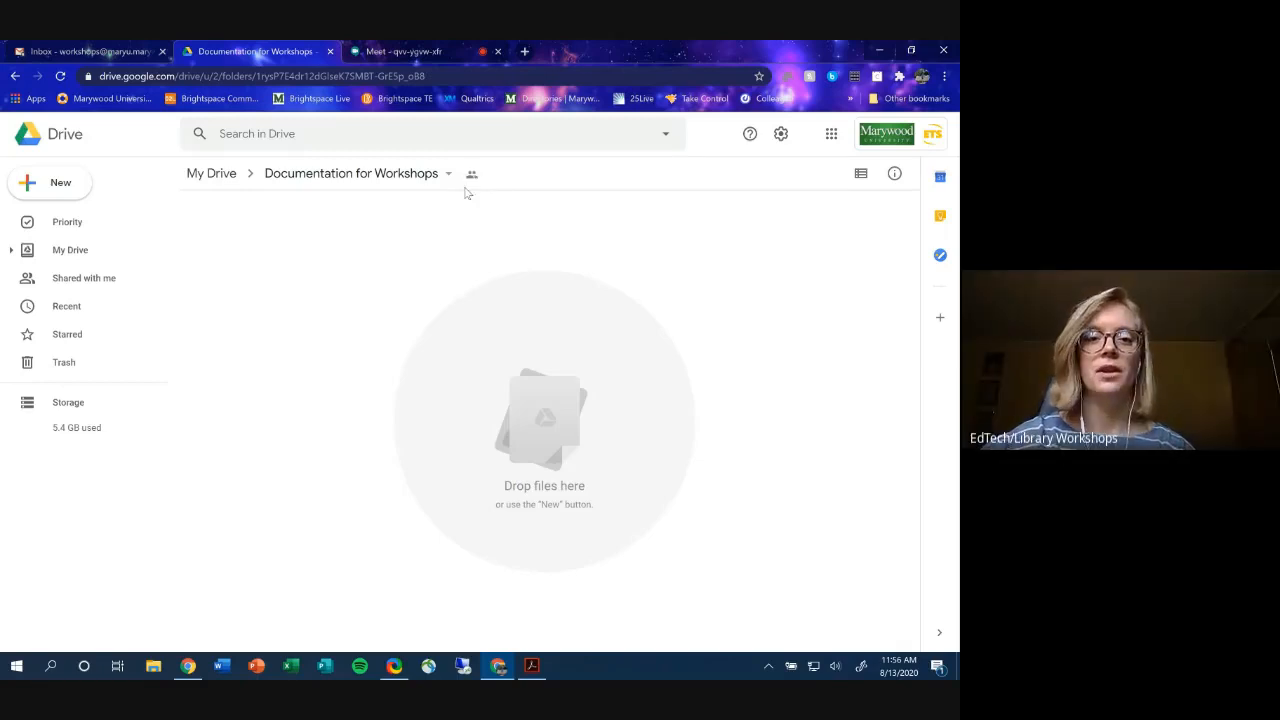
pyautogui.click(211, 173)
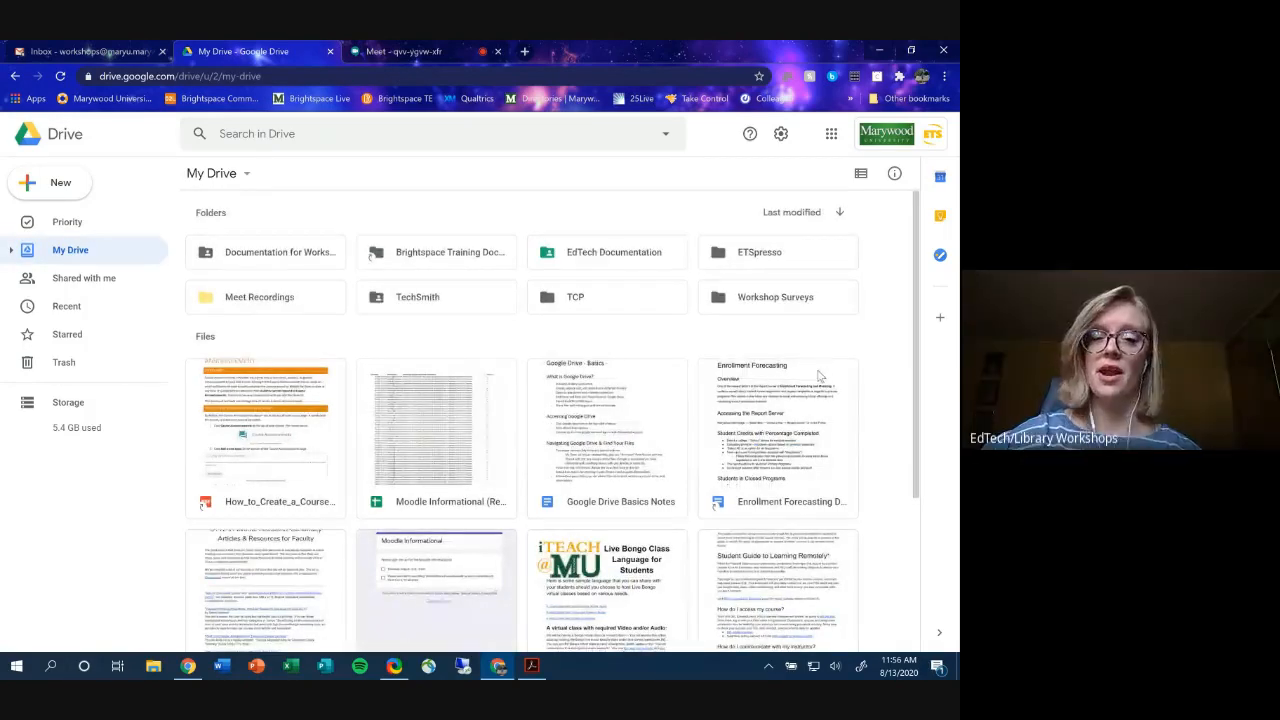
# - Cancel a new folder, then create a blank Google Sheets spreadsheet from New
pyautogui.scroll(-3, 808, 400)
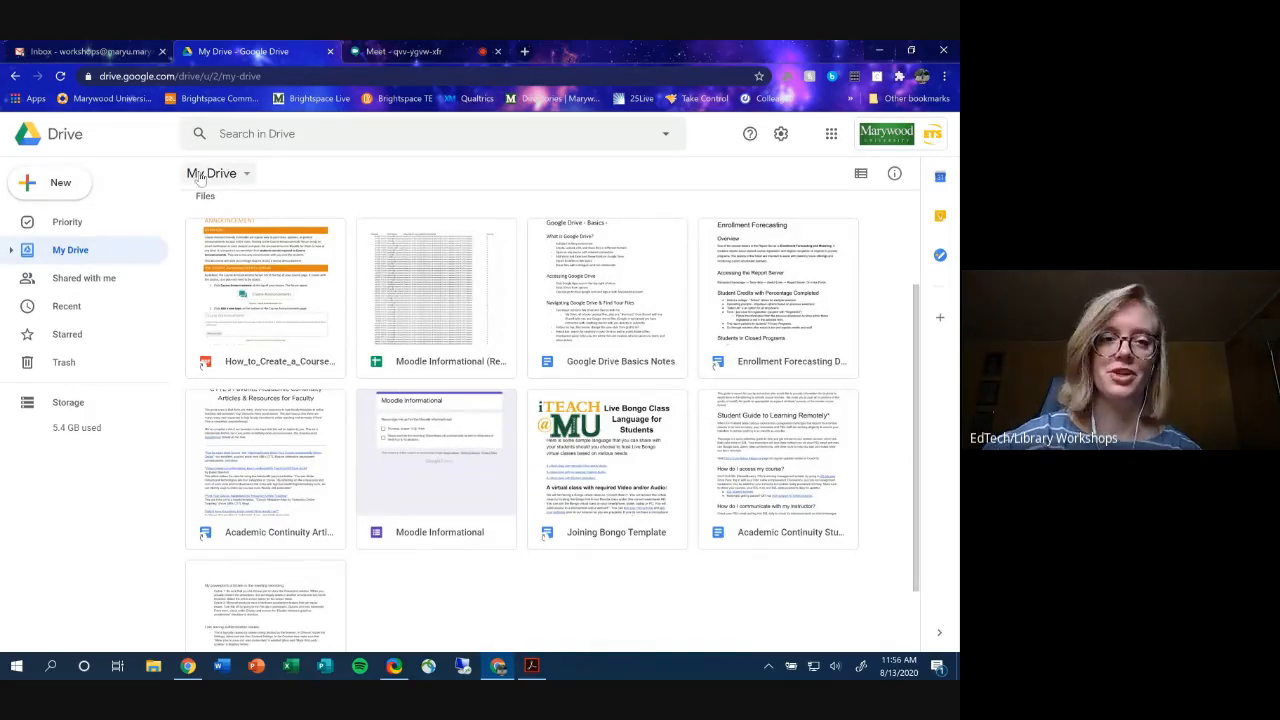
pyautogui.click(61, 184)
pyautogui.click(61, 184)
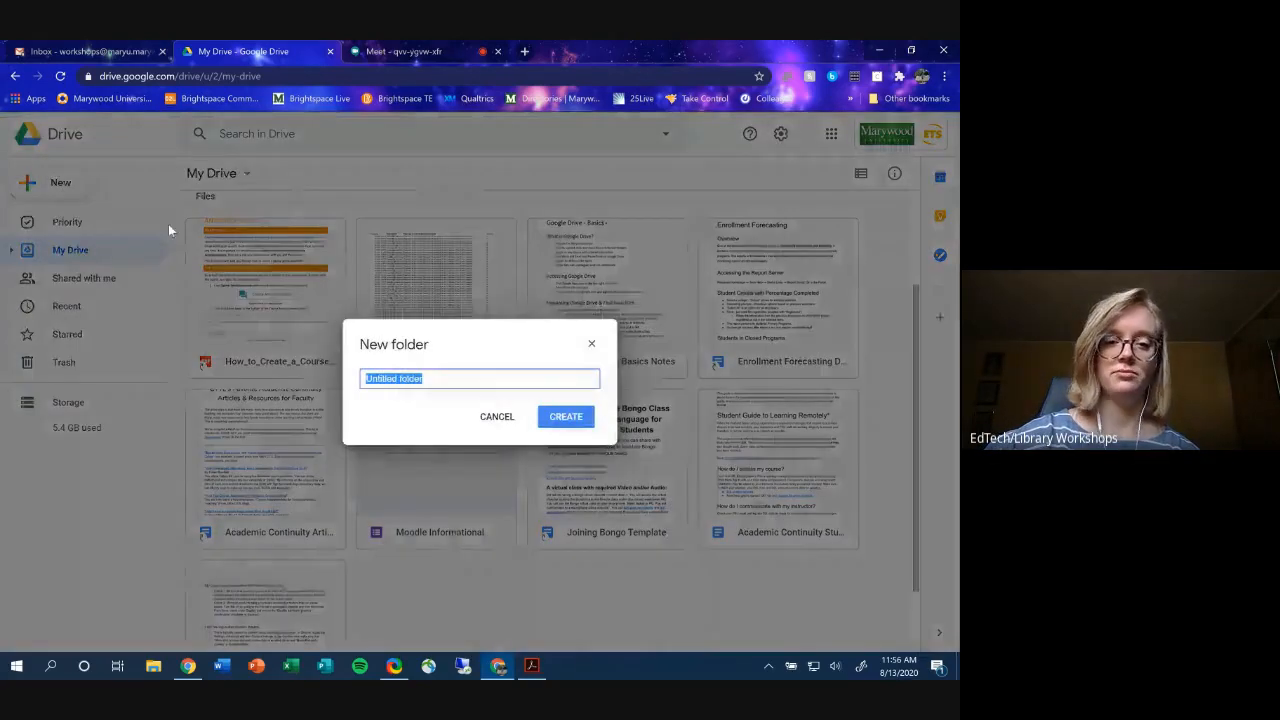
pyautogui.click(591, 343)
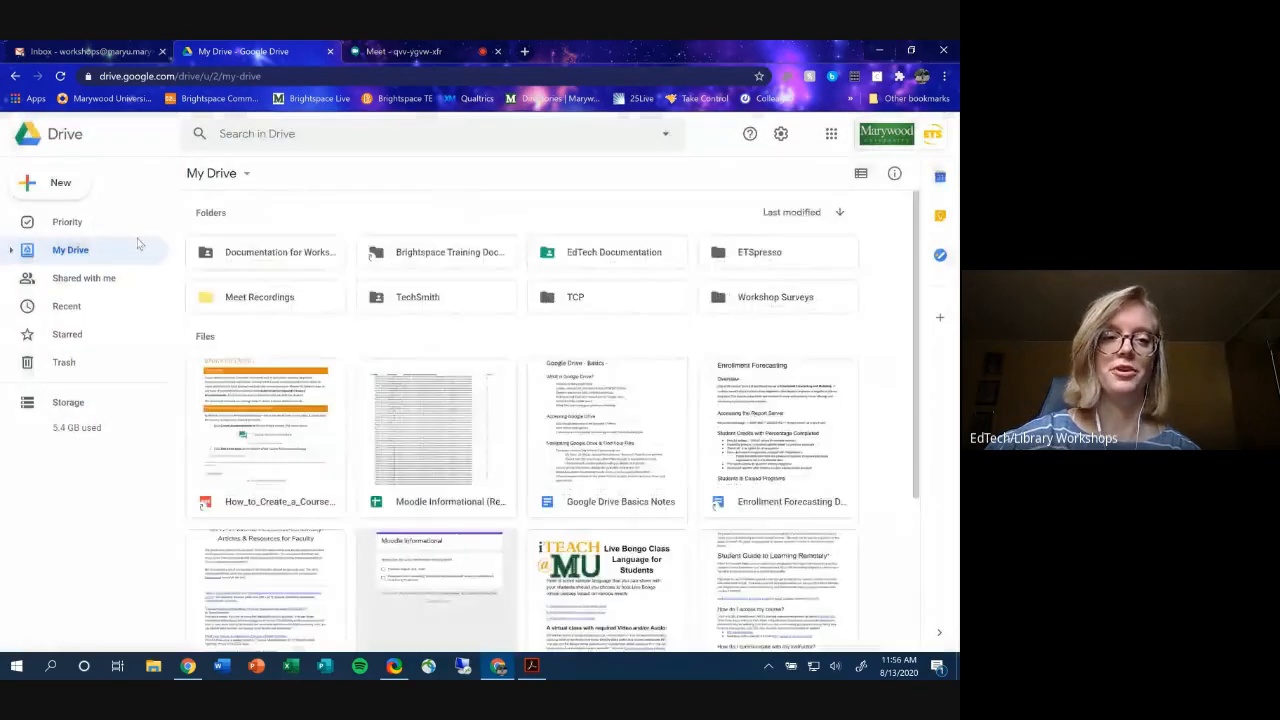
pyautogui.click(59, 186)
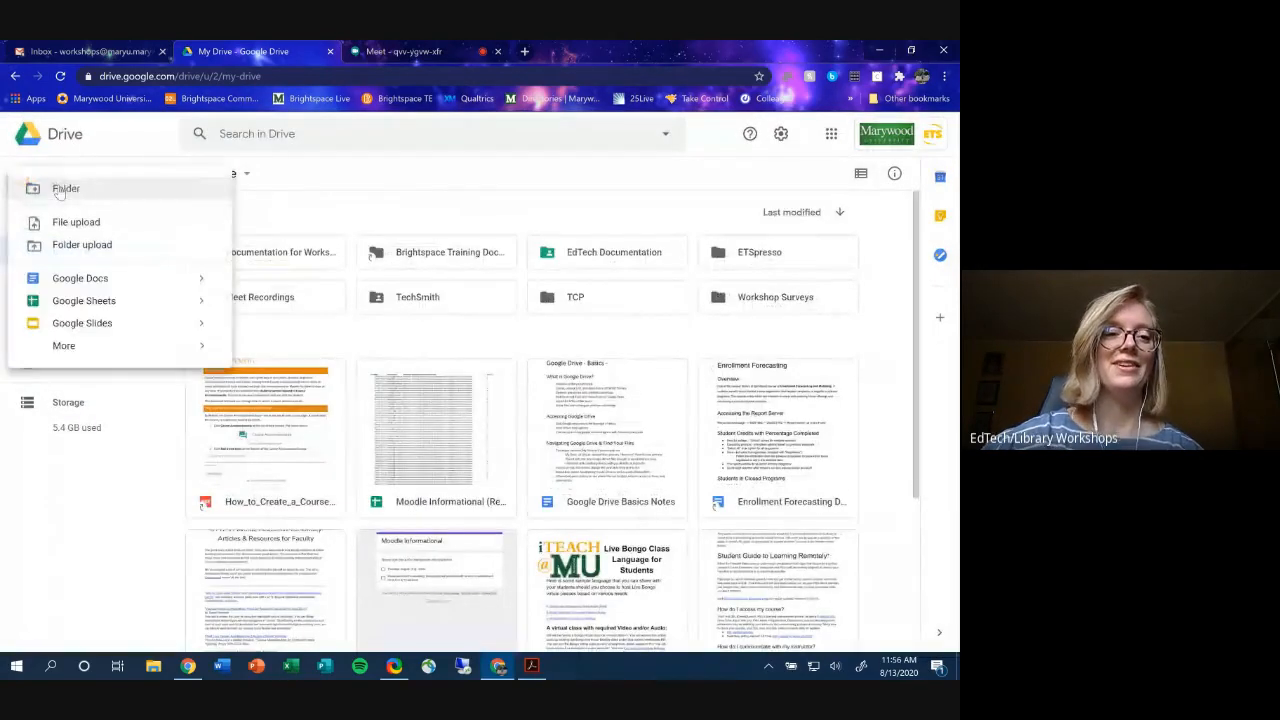
pyautogui.click(89, 303)
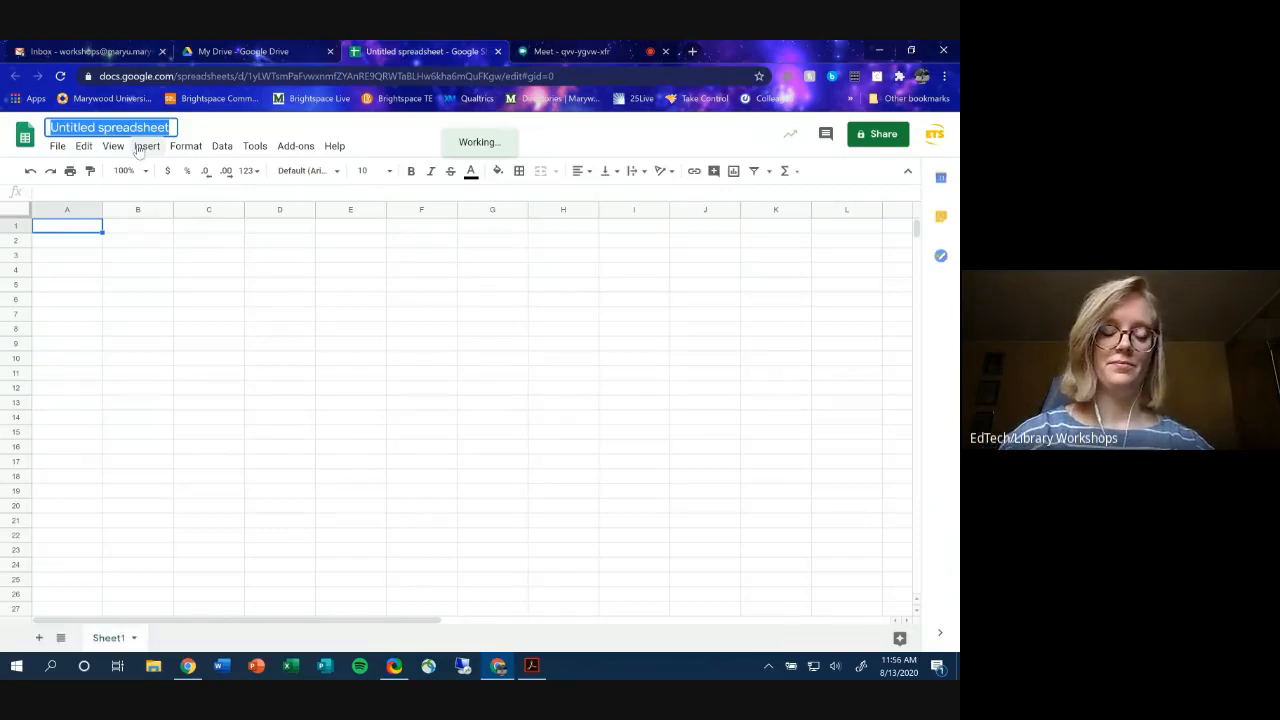
# - Rename the spreadsheet to 'Collaboration!' and bring up its Share dialog
pyautogui.write('Collaboration!')
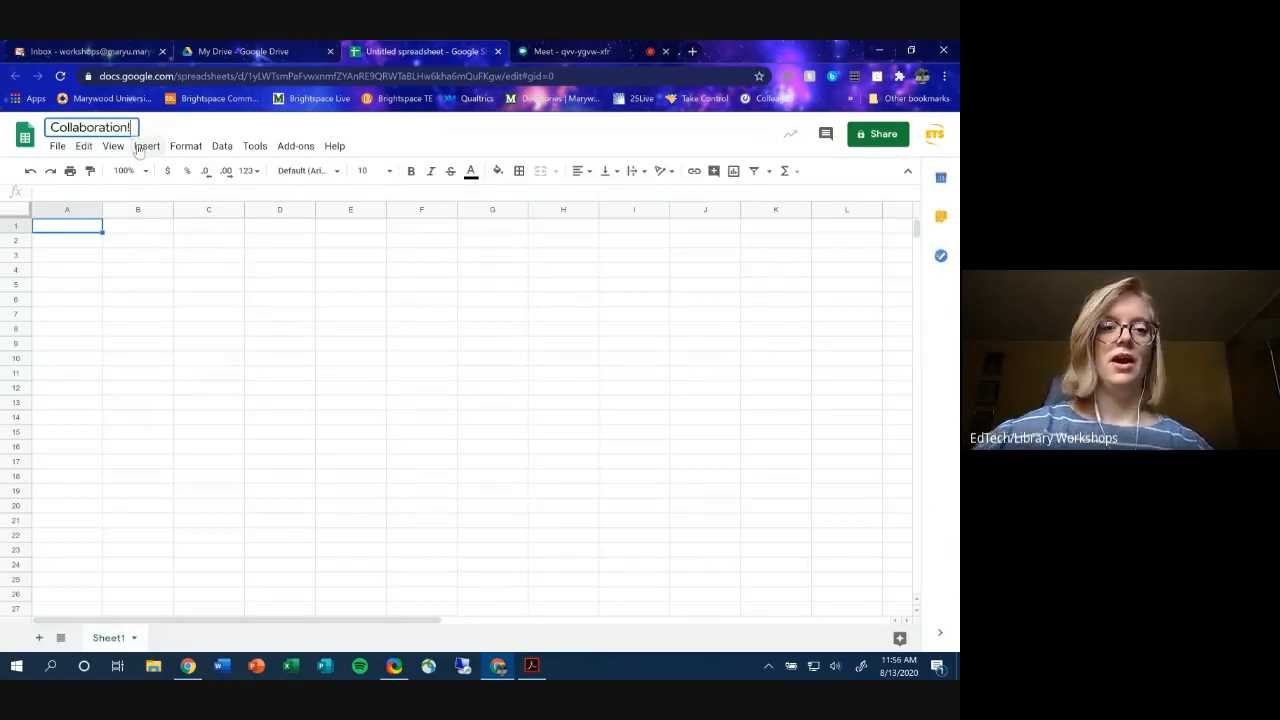
pyautogui.click(458, 146)
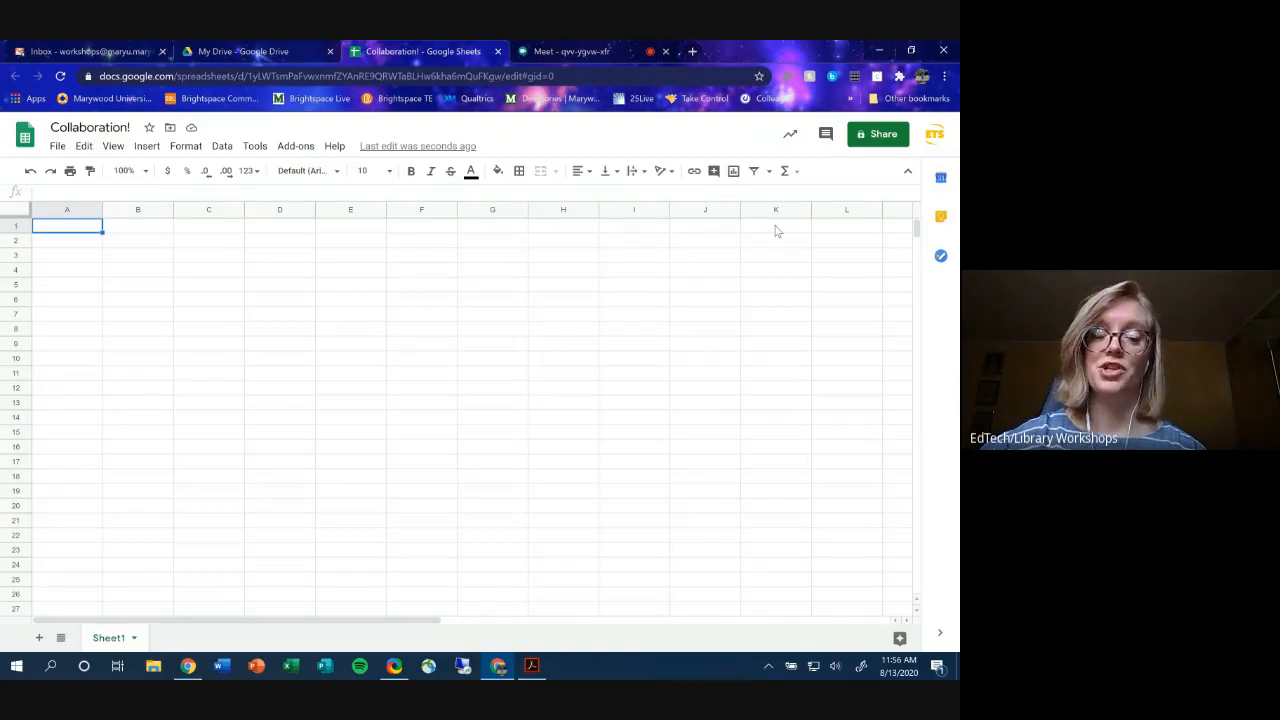
pyautogui.click(868, 136)
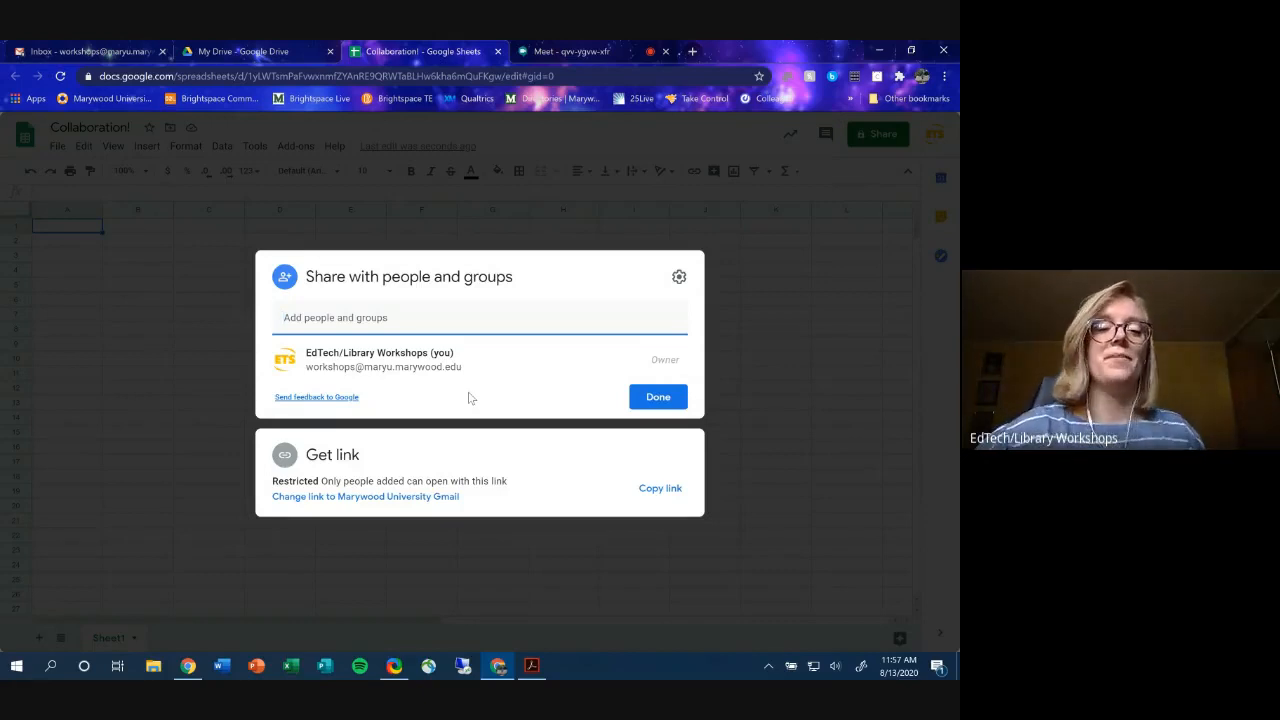
# - Set the sheet's link to Anyone with the link with the Editor role
pyautogui.click(358, 317)
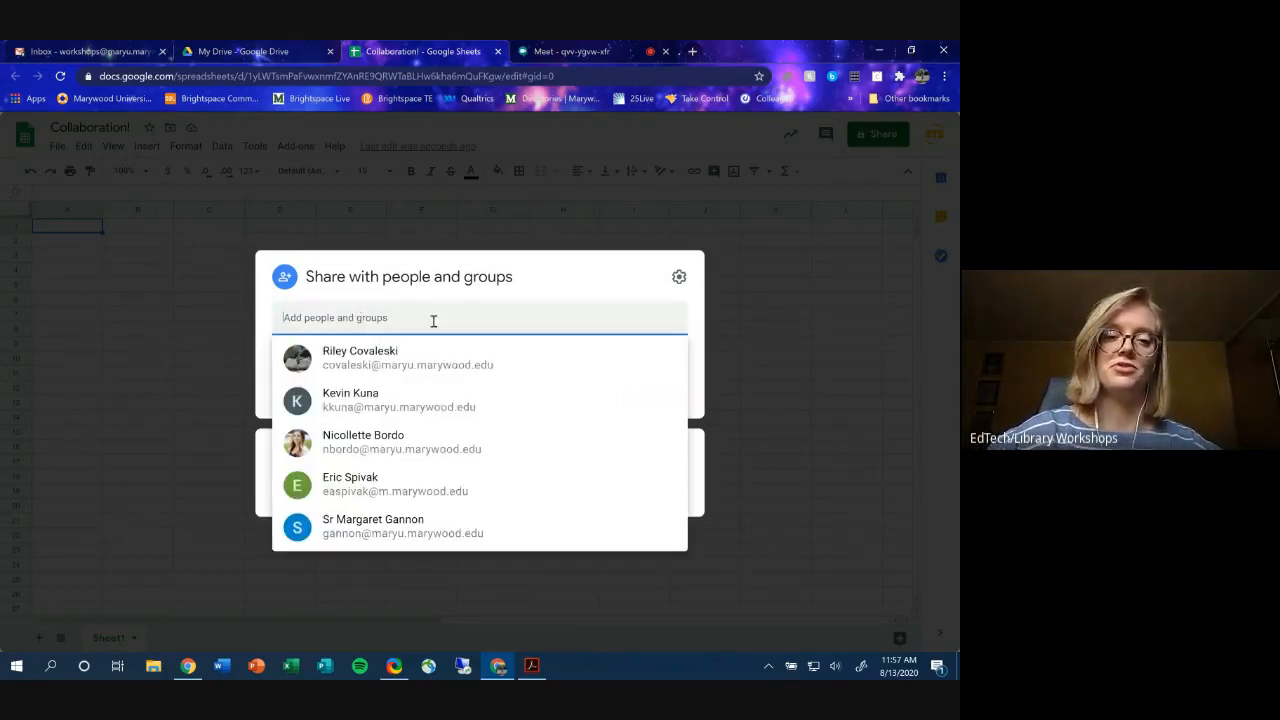
pyautogui.click(572, 287)
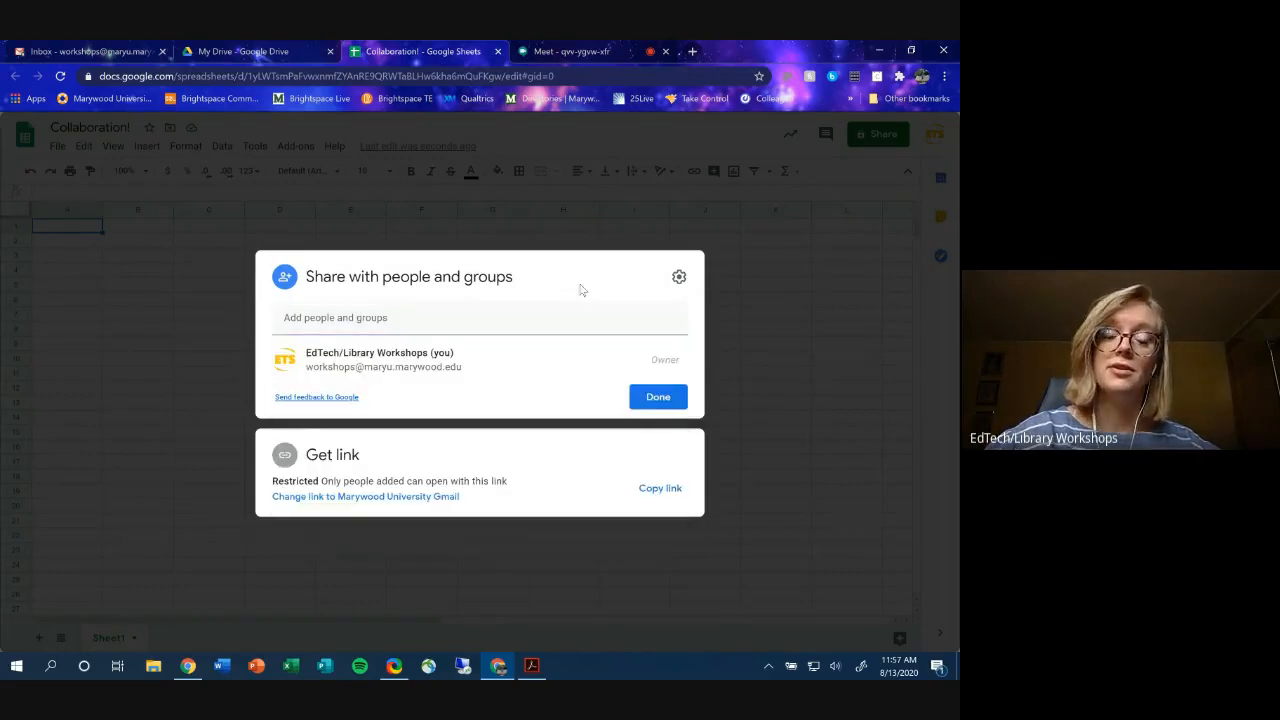
pyautogui.click(335, 459)
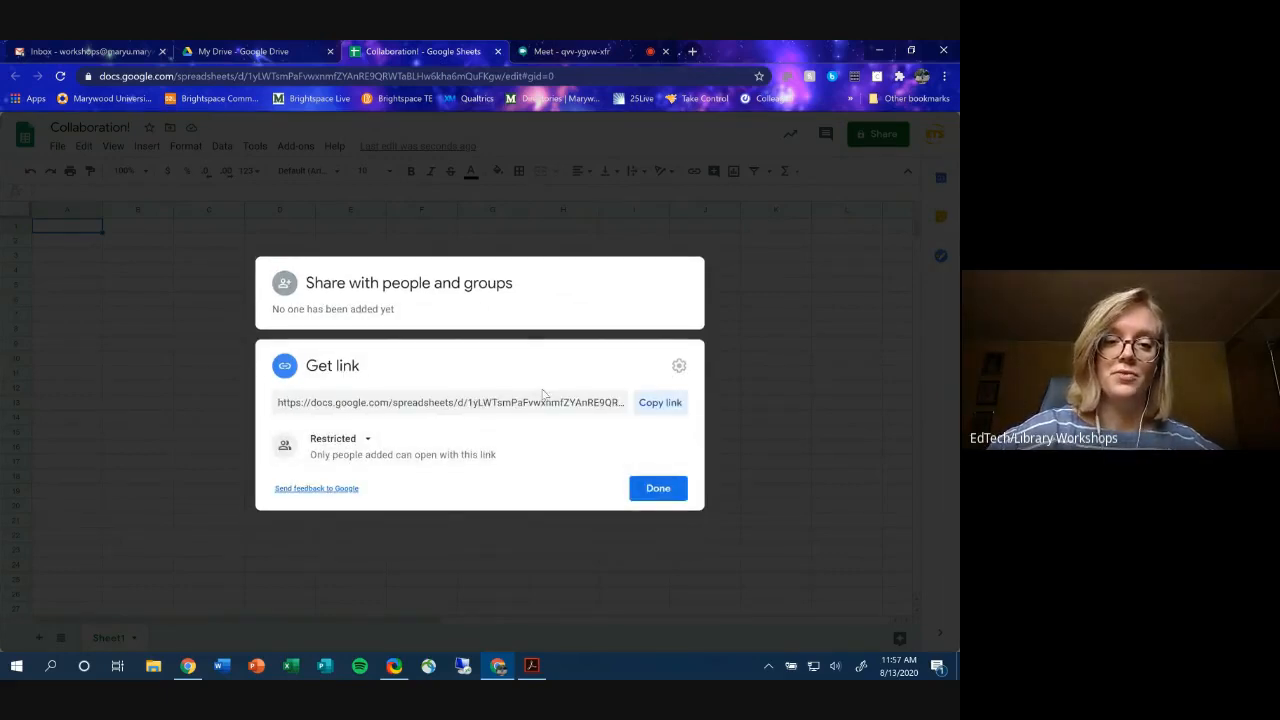
pyautogui.click(350, 445)
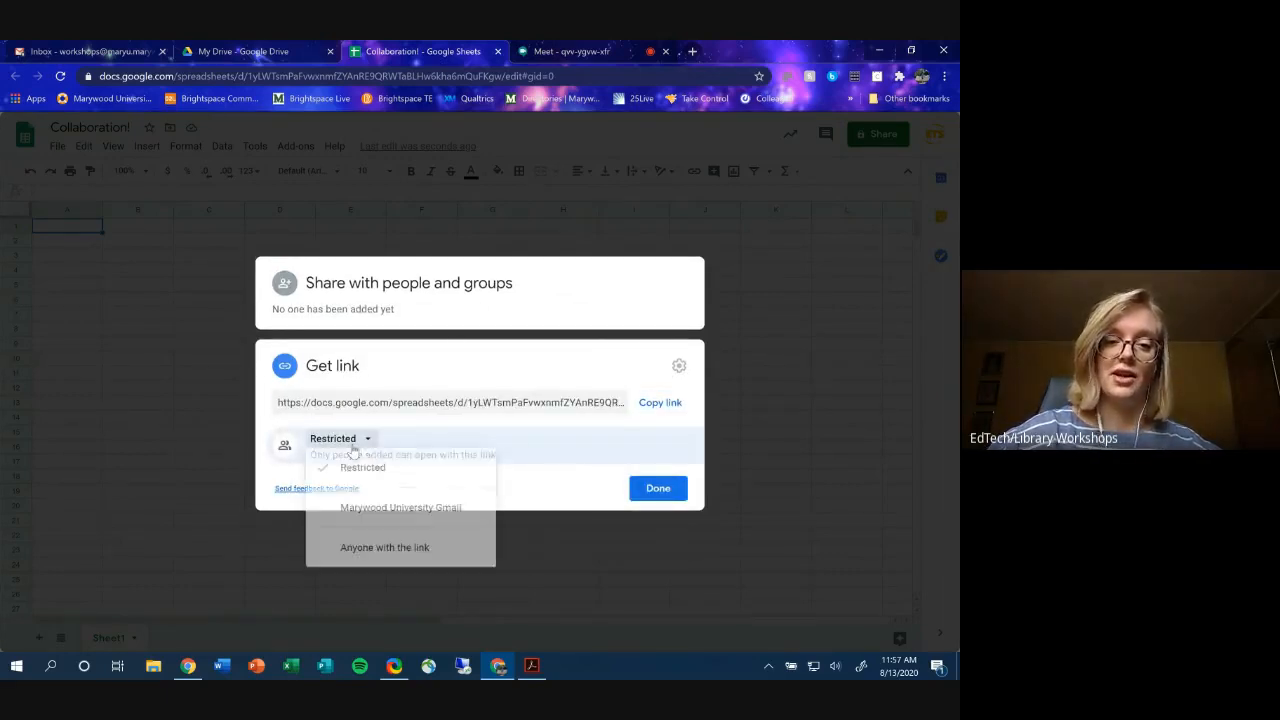
pyautogui.click(352, 558)
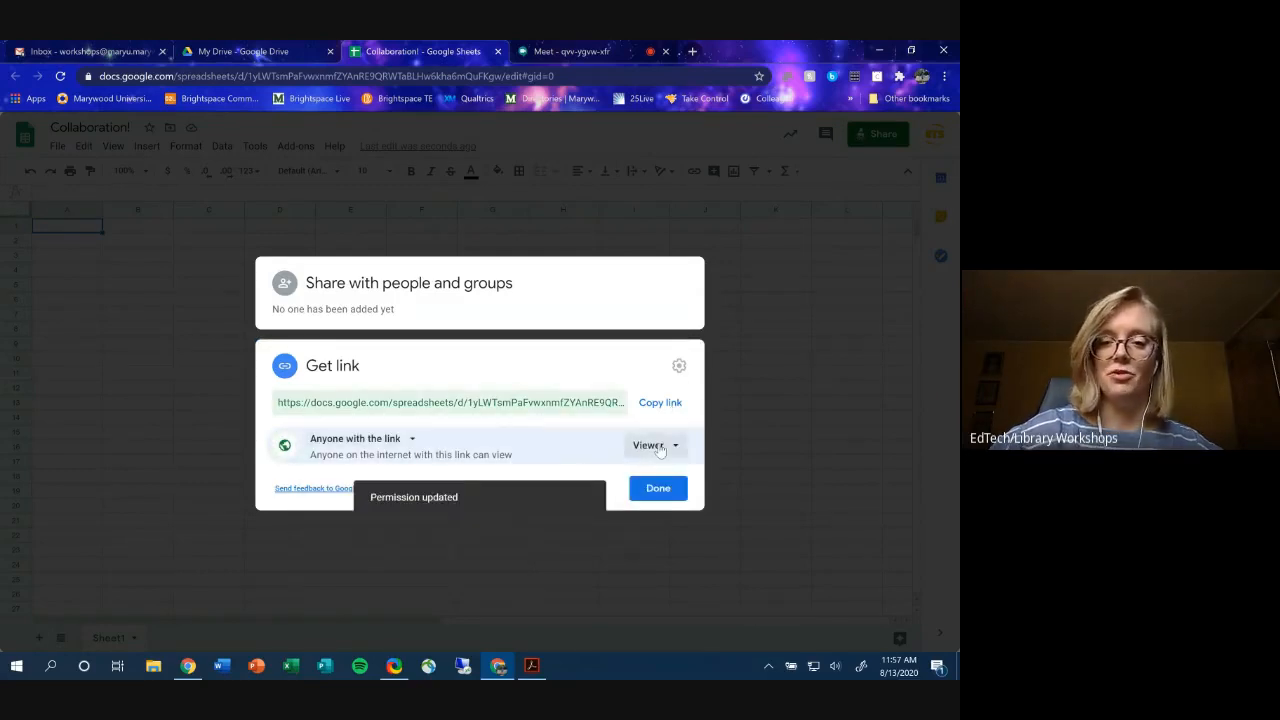
pyautogui.click(657, 446)
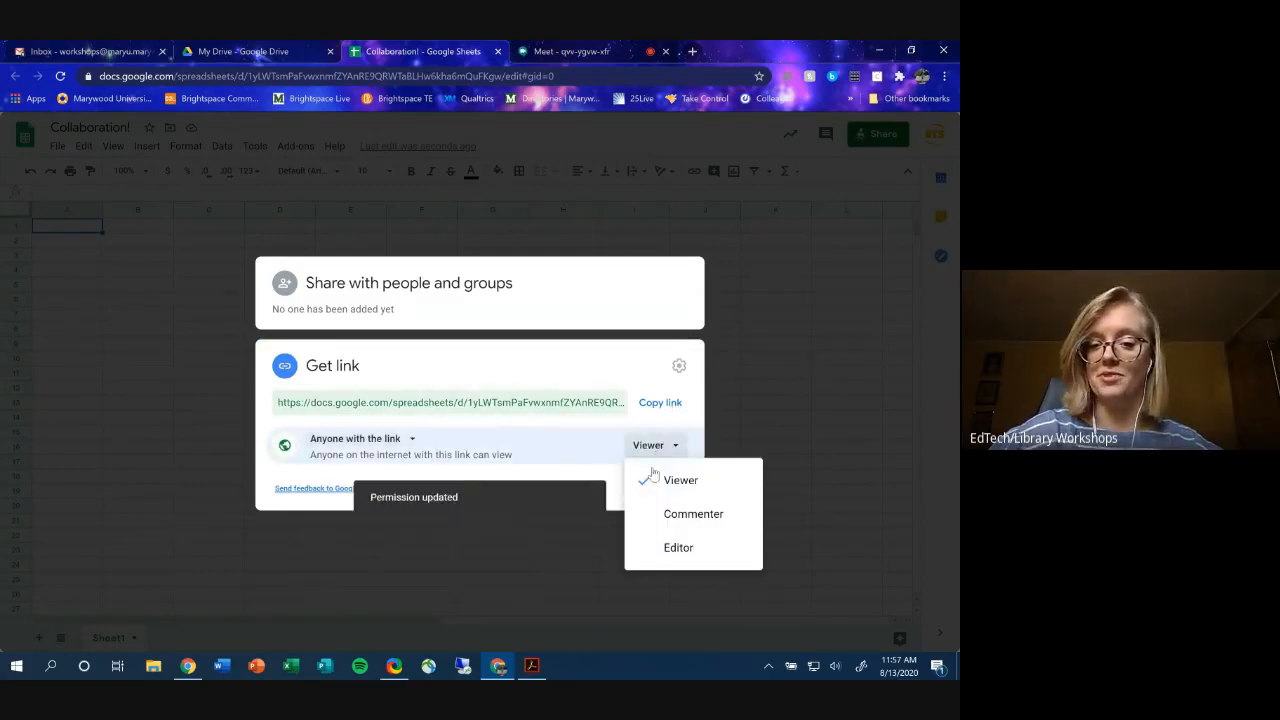
pyautogui.click(660, 546)
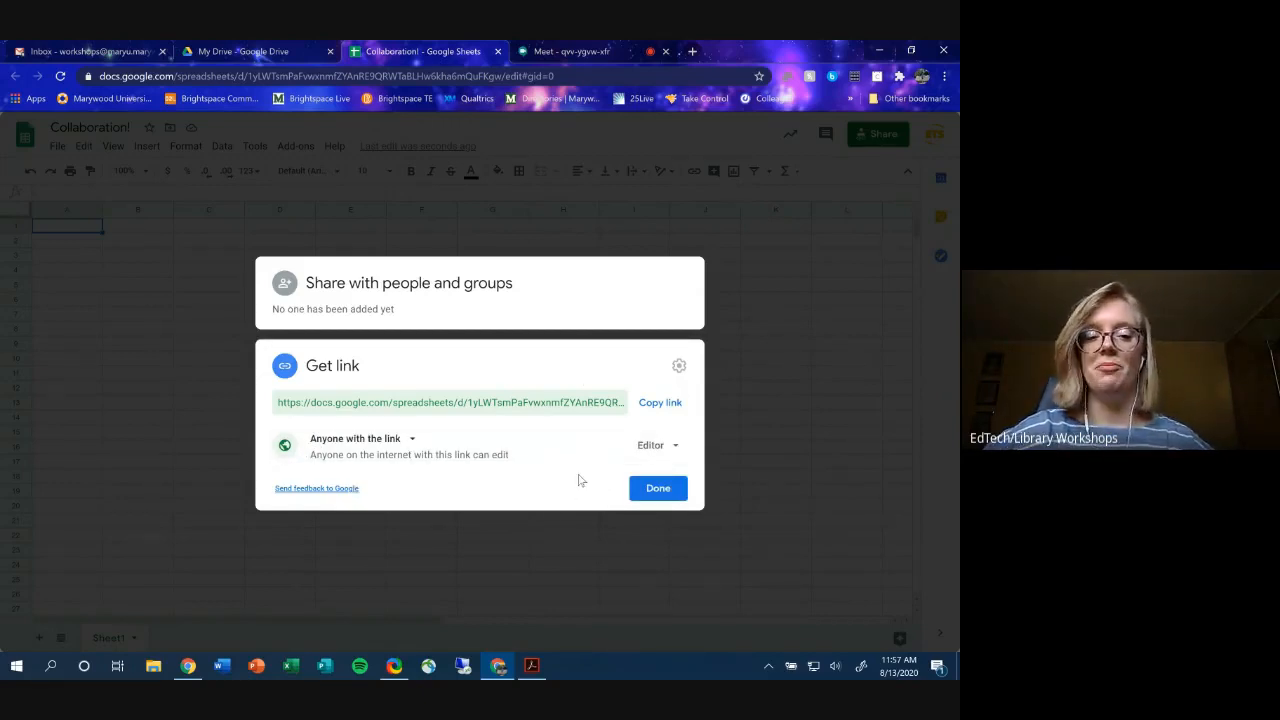
# - Add the colleague as an Editor invitee with Notify people unchecked
pyautogui.click(422, 289)
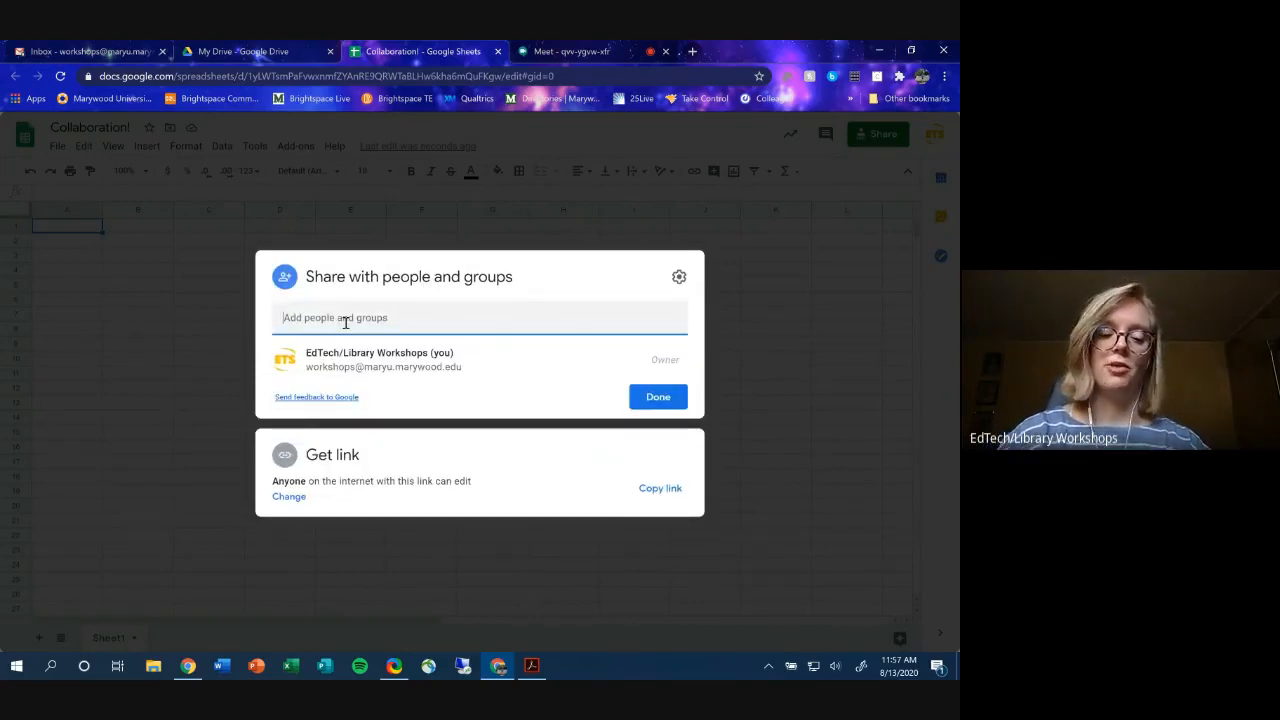
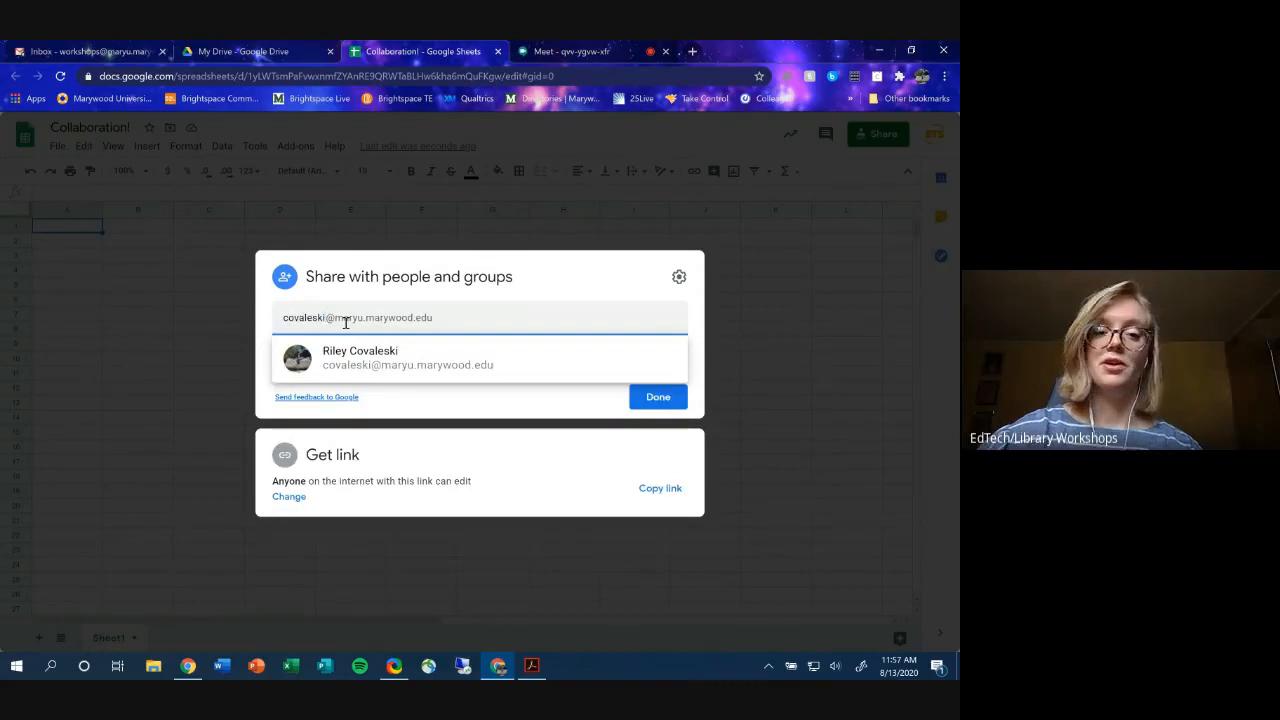
pyautogui.click(334, 351)
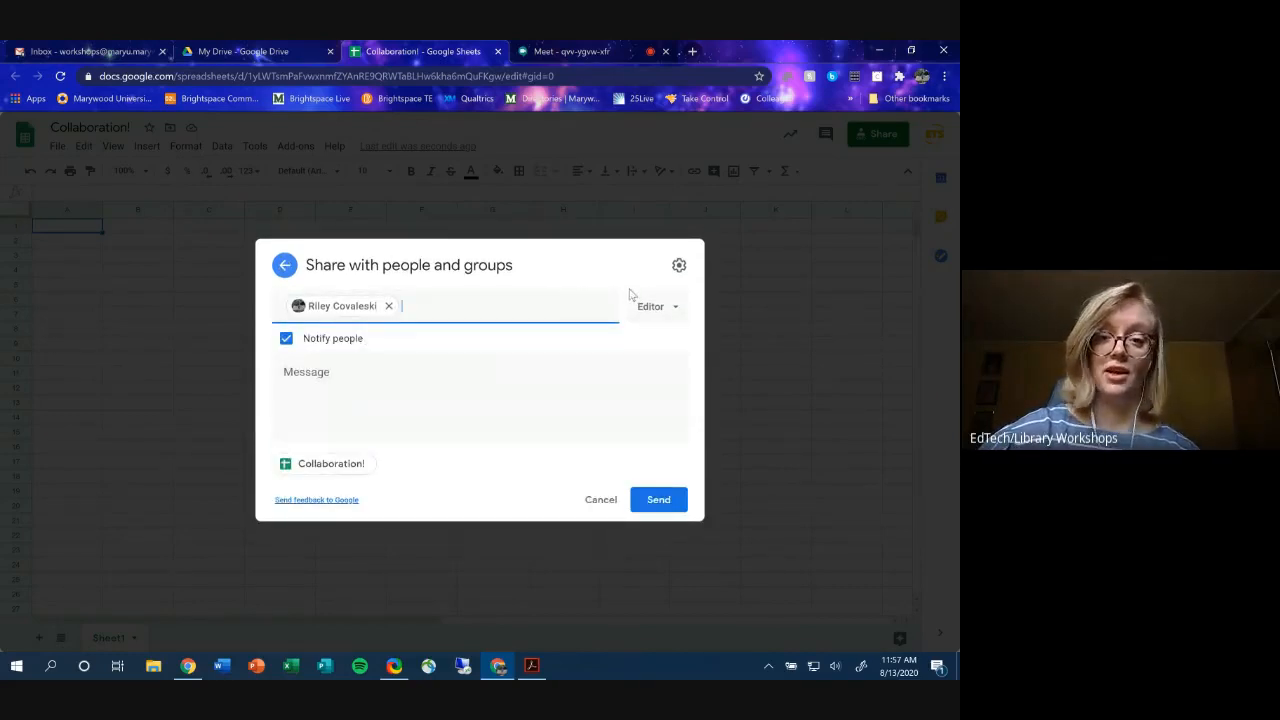
pyautogui.click(286, 338)
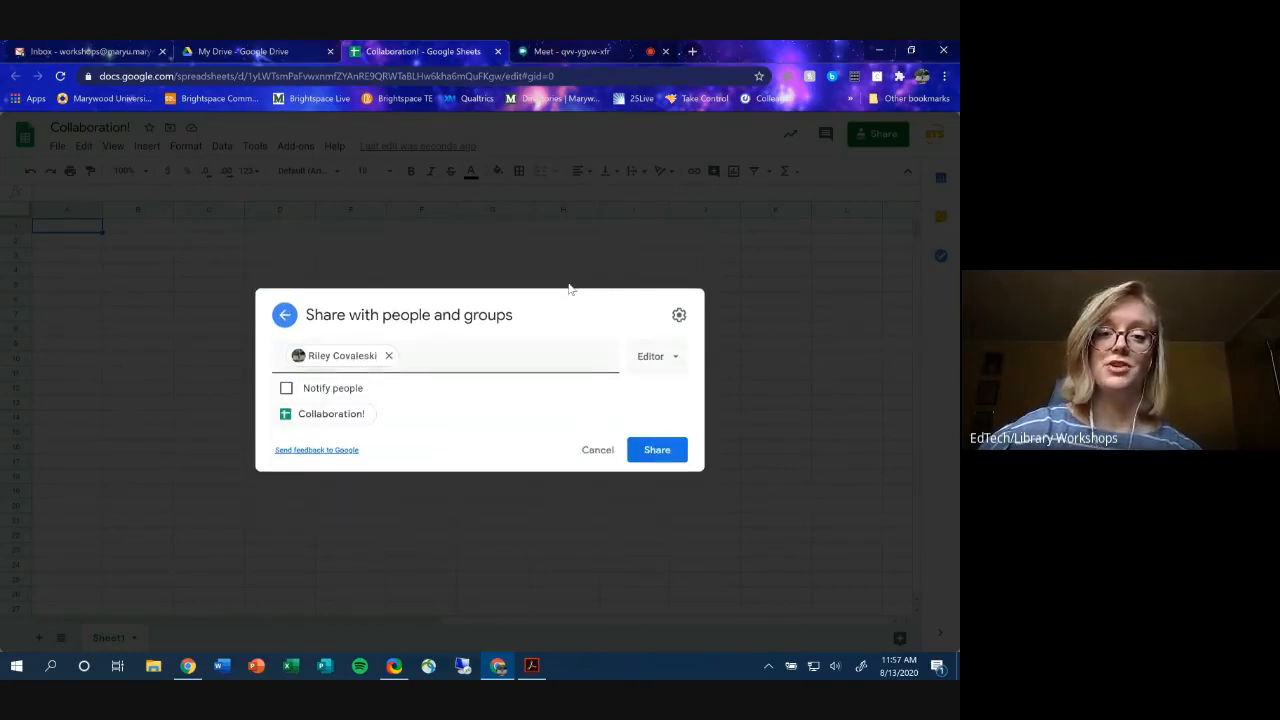
pyautogui.click(638, 354)
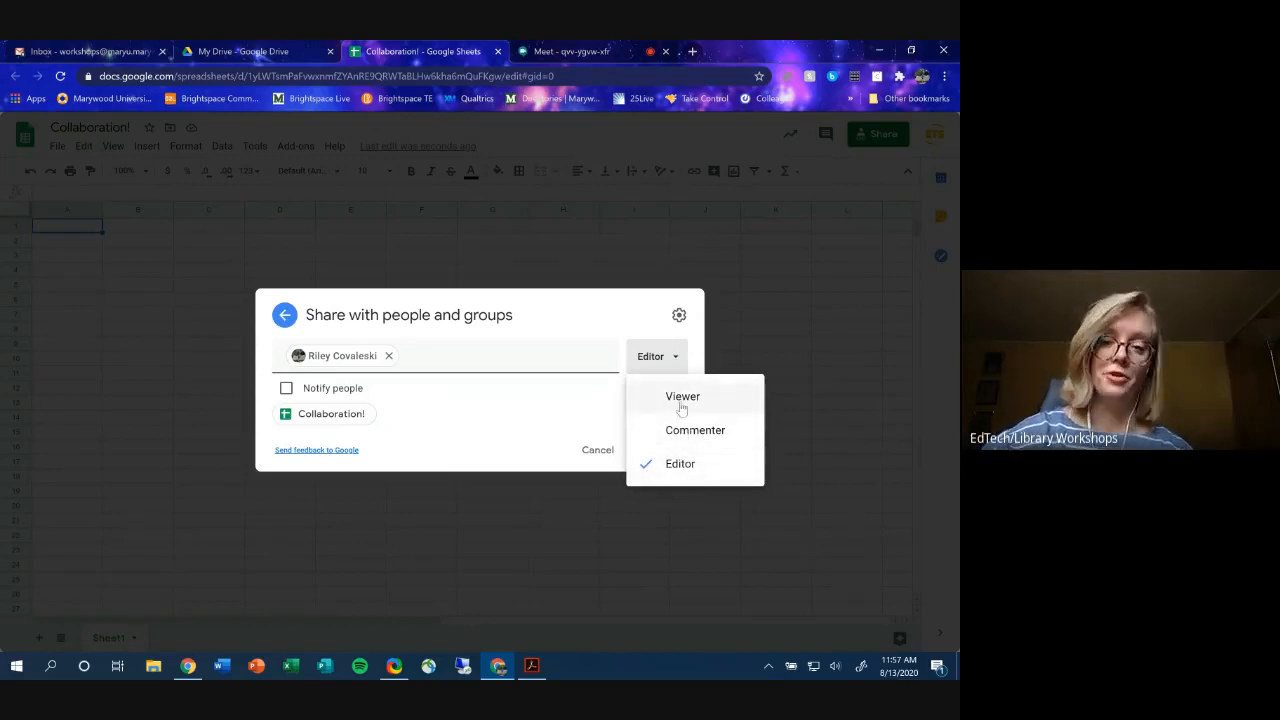
pyautogui.click(660, 467)
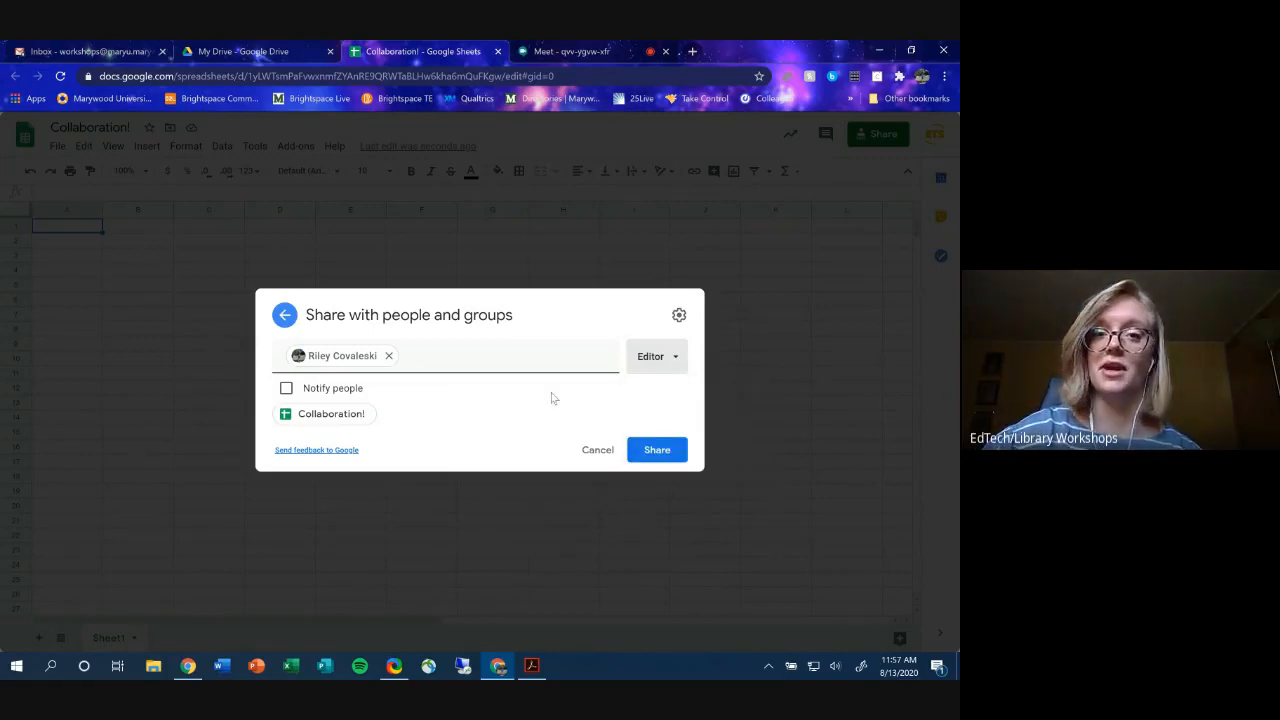
# - Uncheck 'Editors can change permissions and share' in settings, then return to the pending invitation
pyautogui.click(679, 317)
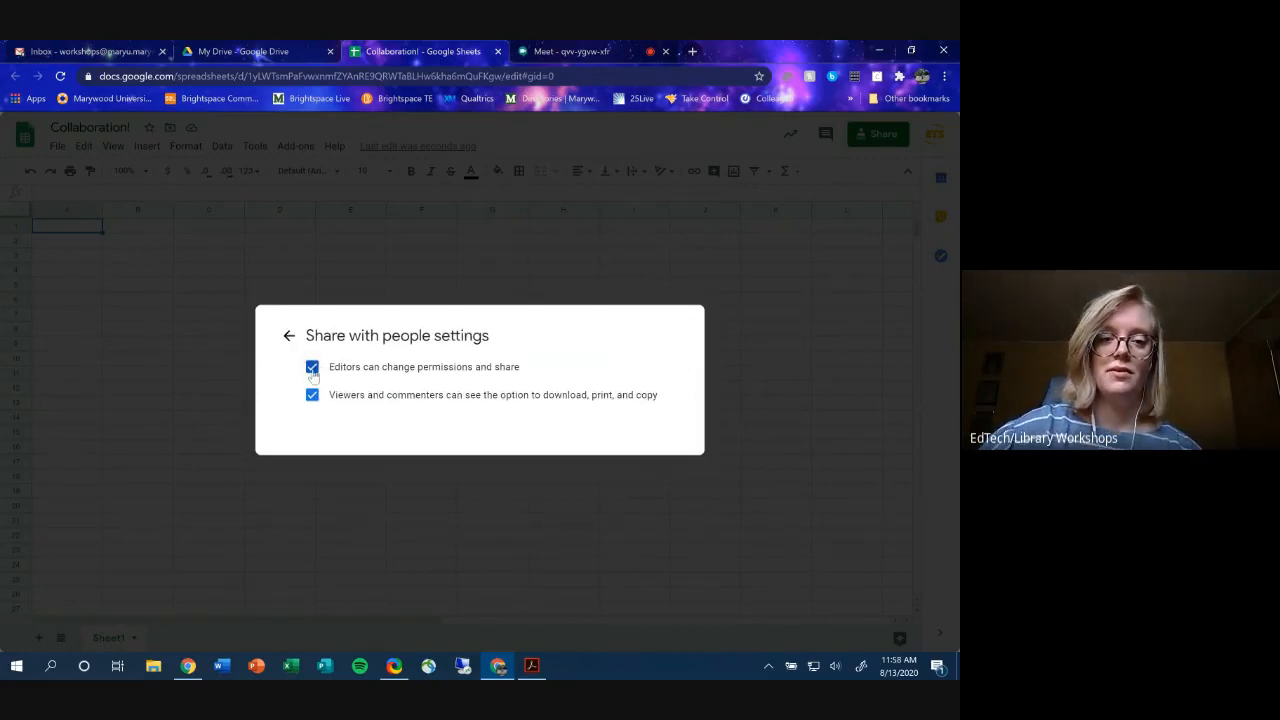
pyautogui.moveTo(530, 366); pyautogui.dragTo(331, 383)
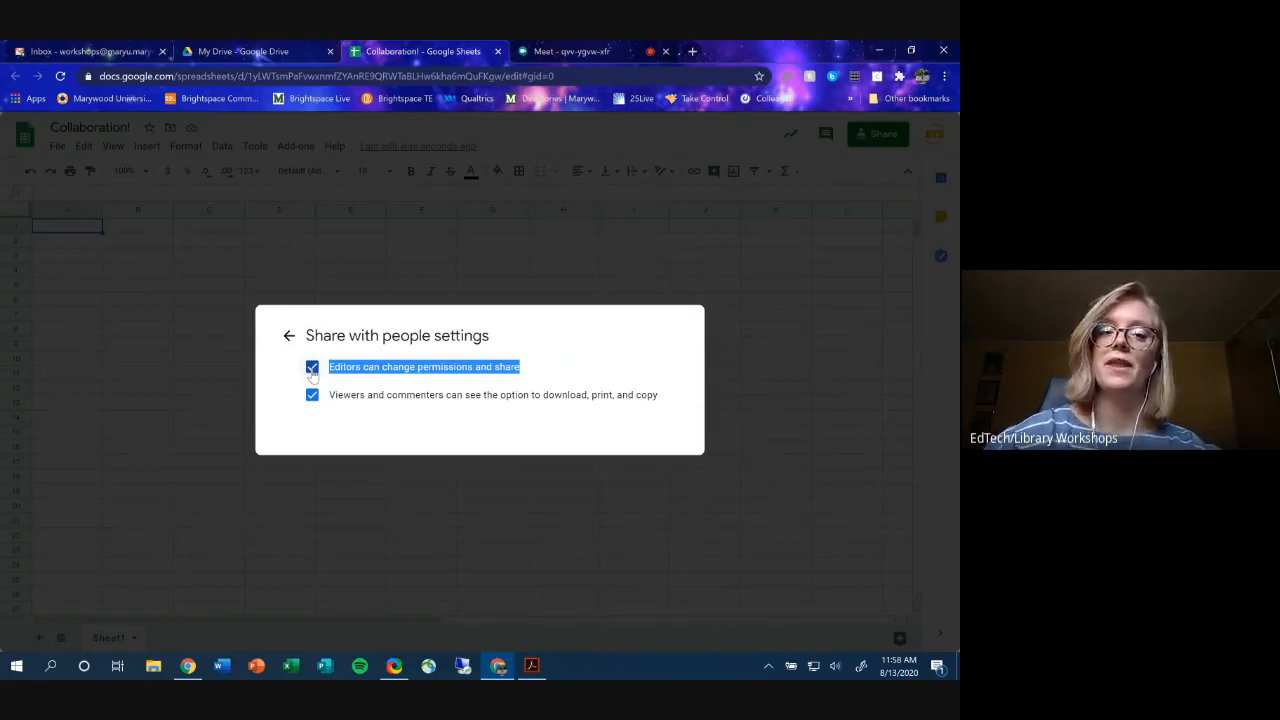
pyautogui.click(312, 370)
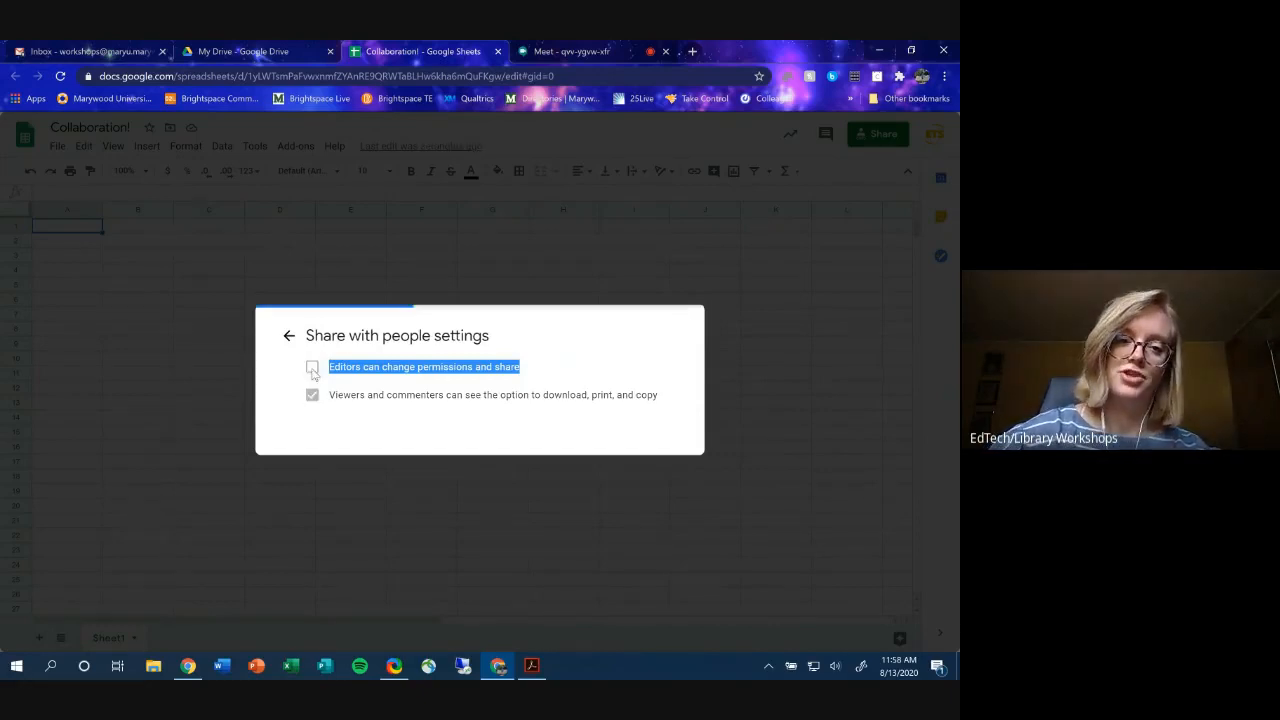
pyautogui.click(286, 340)
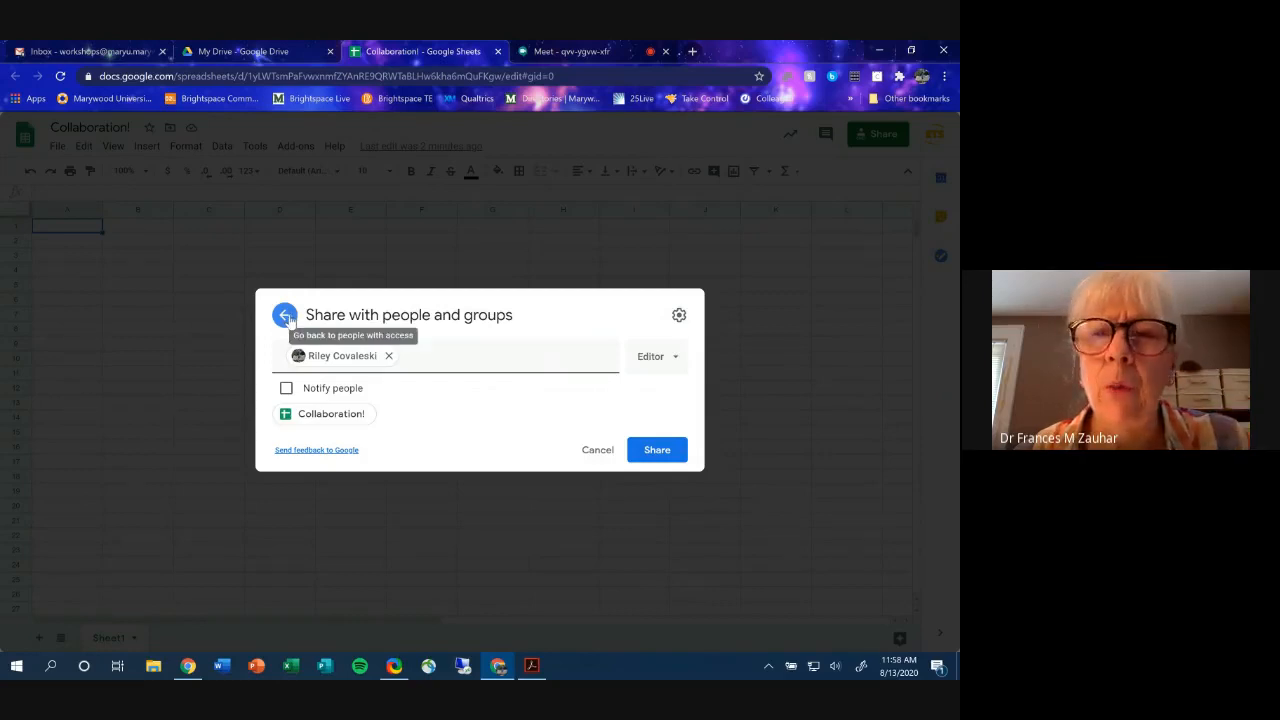
# - Paste the colleague's e-mail, add them with notification off, and share the sheet
pyautogui.click(285, 316)
pyautogui.click(321, 459)
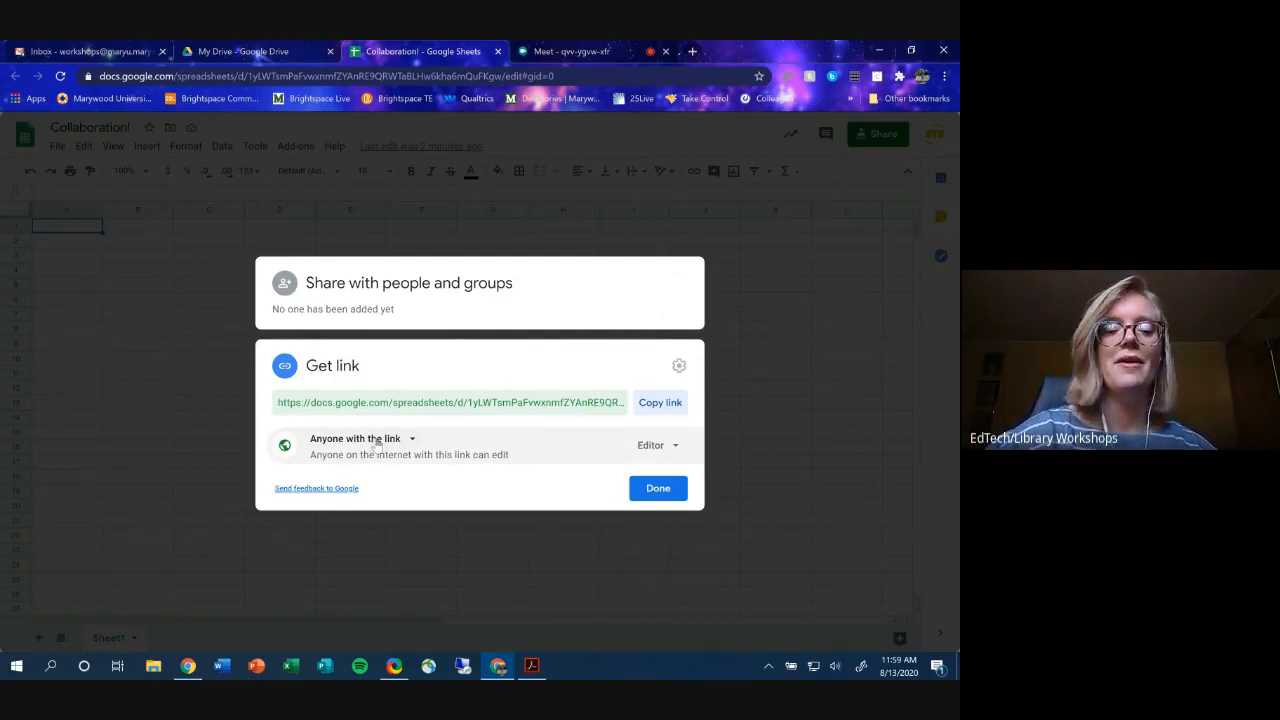
pyautogui.click(410, 292)
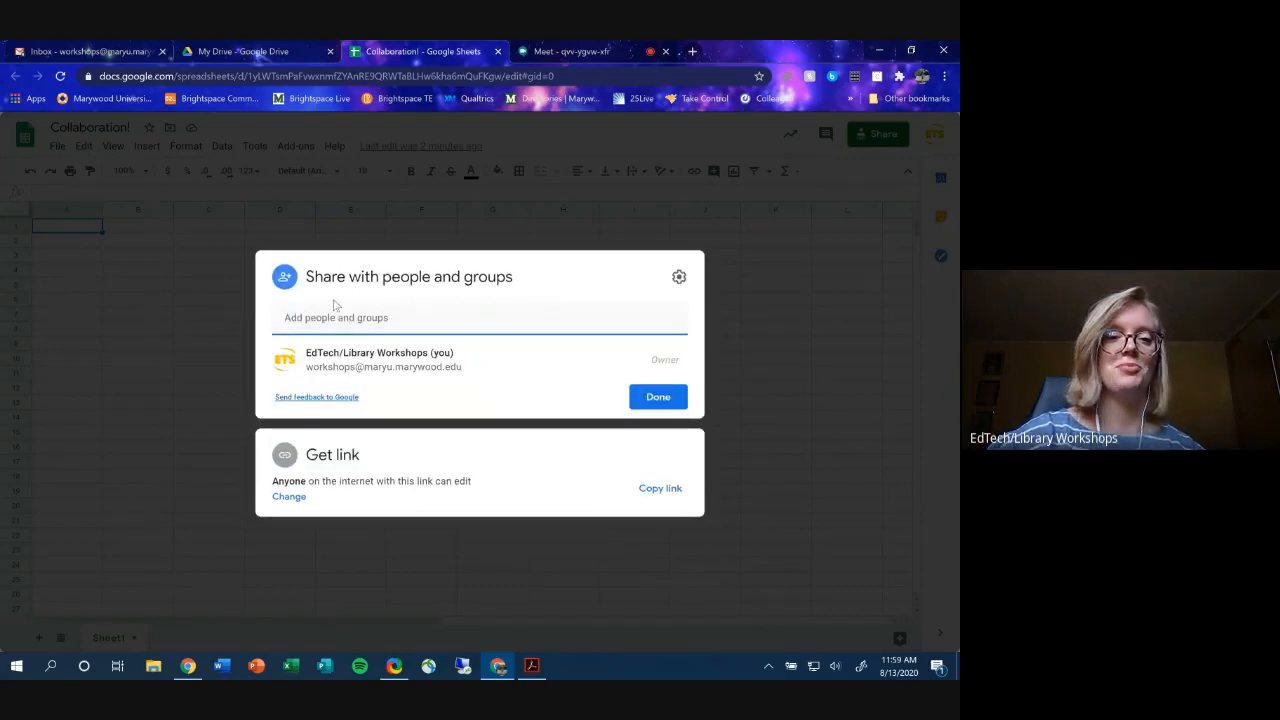
pyautogui.click(429, 330)
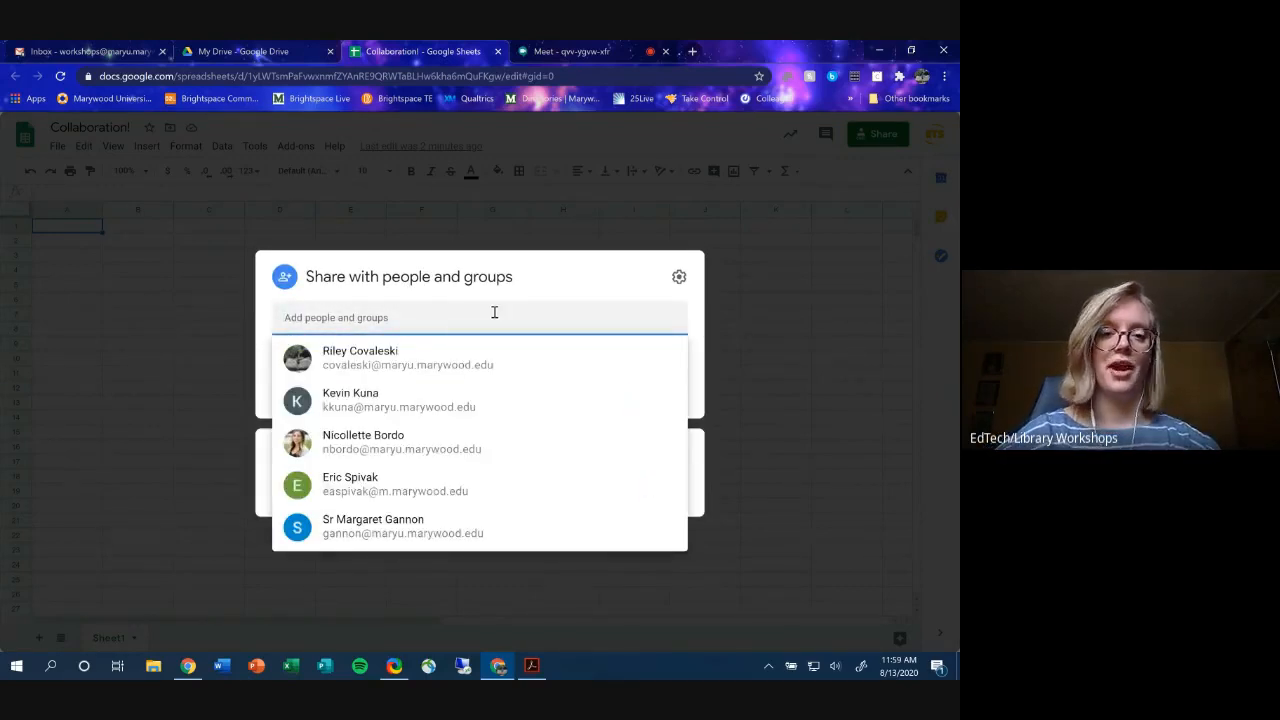
pyautogui.hotkey('ctrl', 'v')
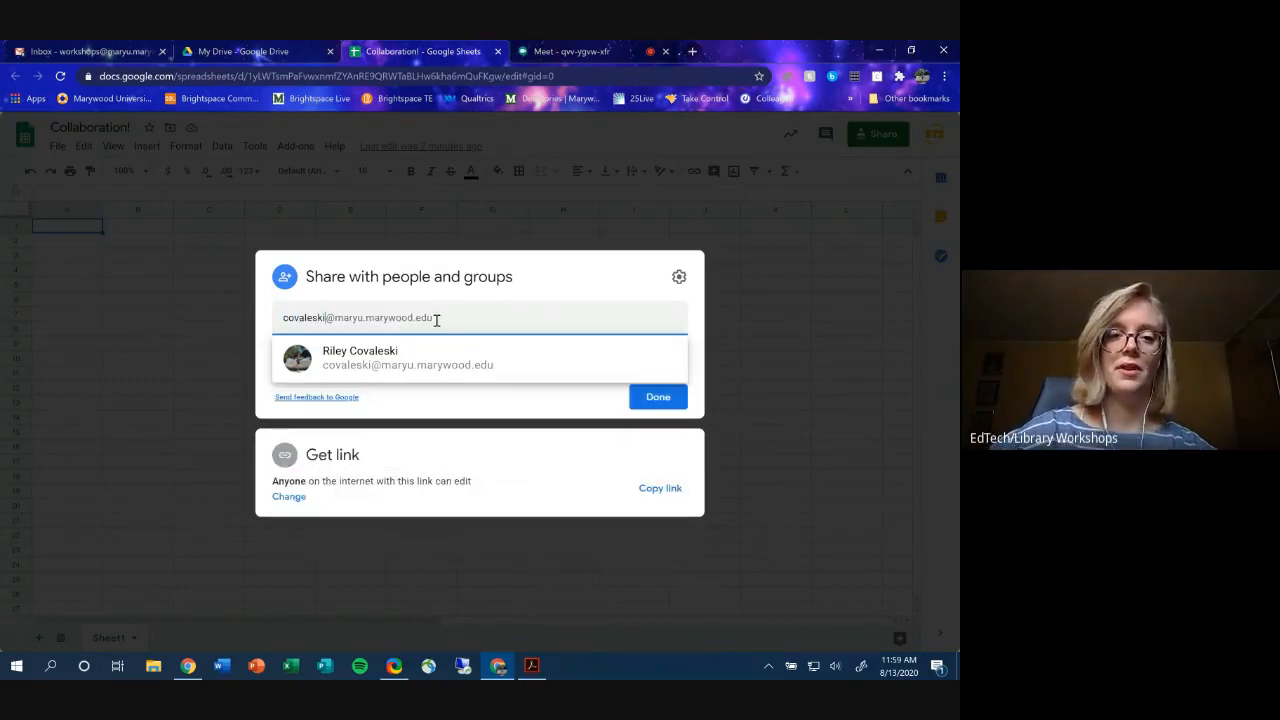
pyautogui.click(443, 362)
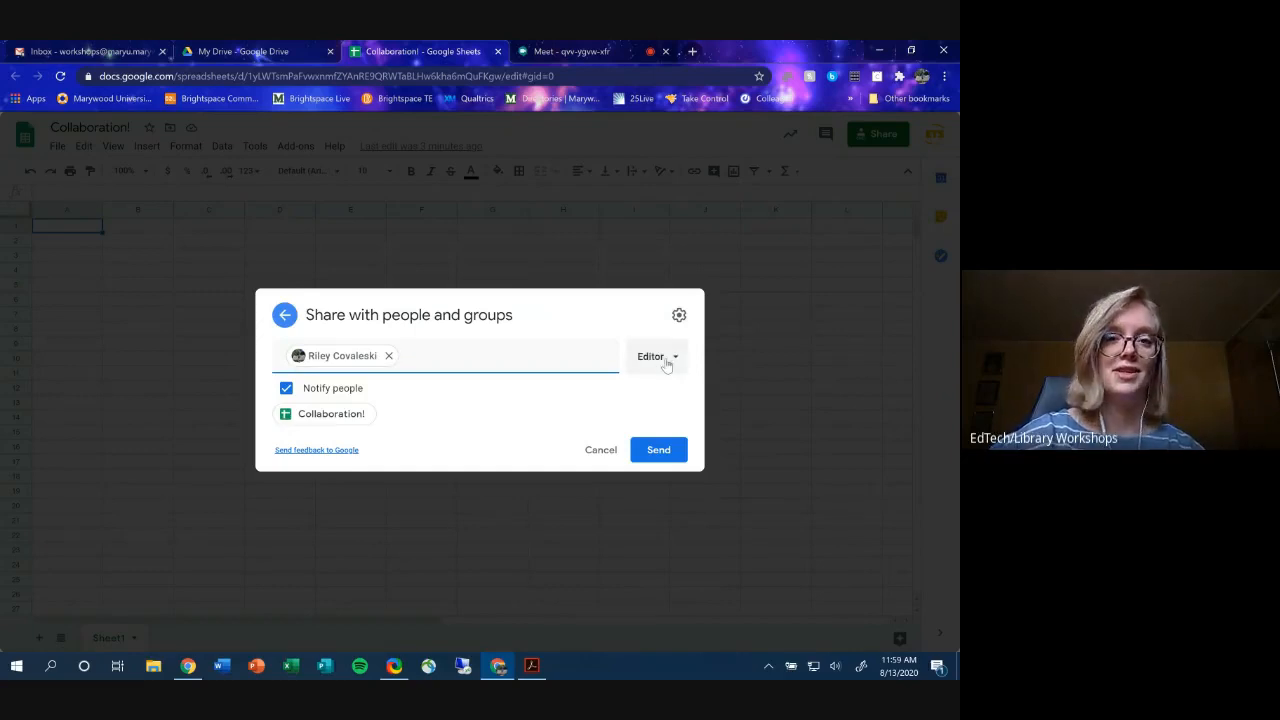
pyautogui.click(288, 391)
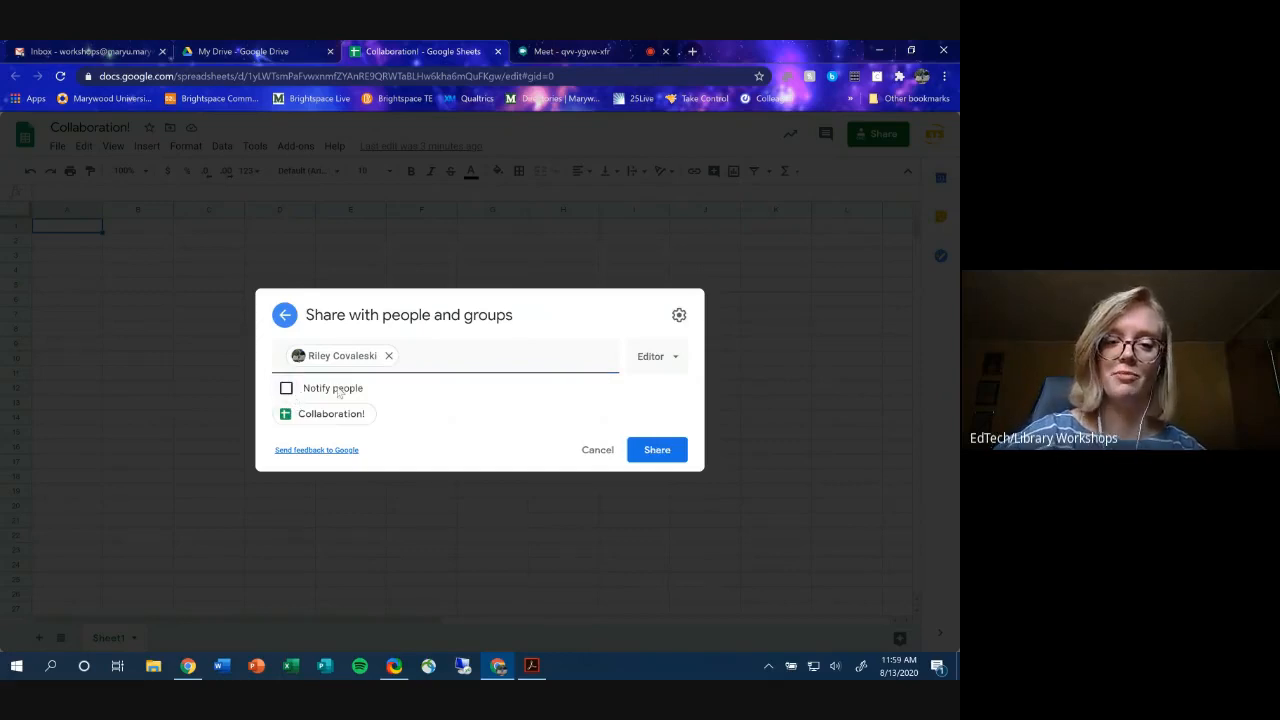
pyautogui.click(657, 450)
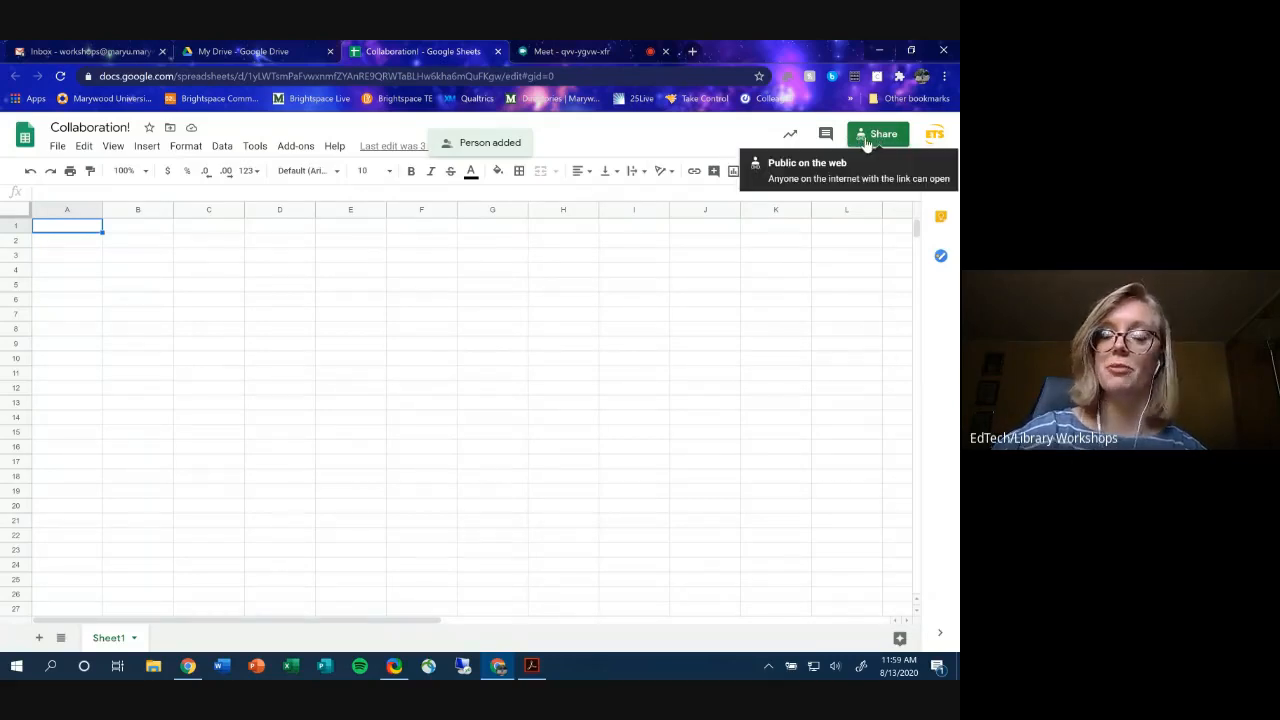
# - Reopen Share, review the collaborator's role options unchanged, and open the sharing settings gear
pyautogui.click(867, 140)
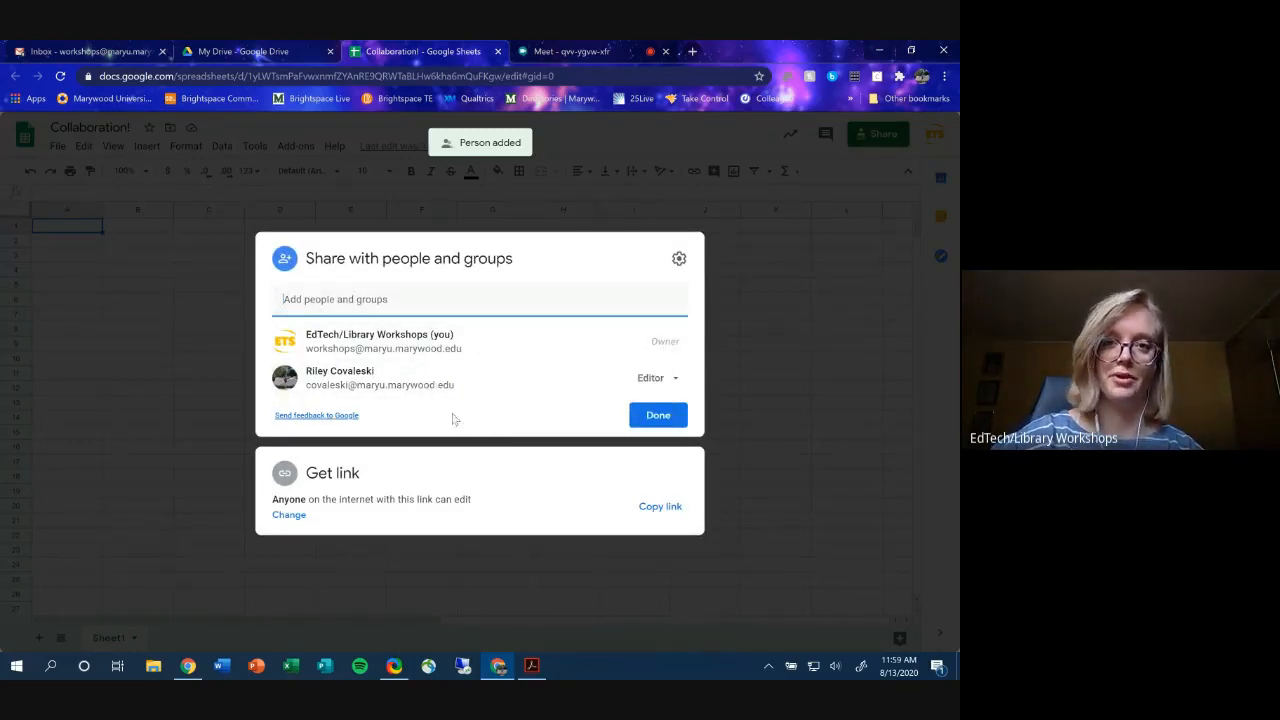
pyautogui.click(656, 385)
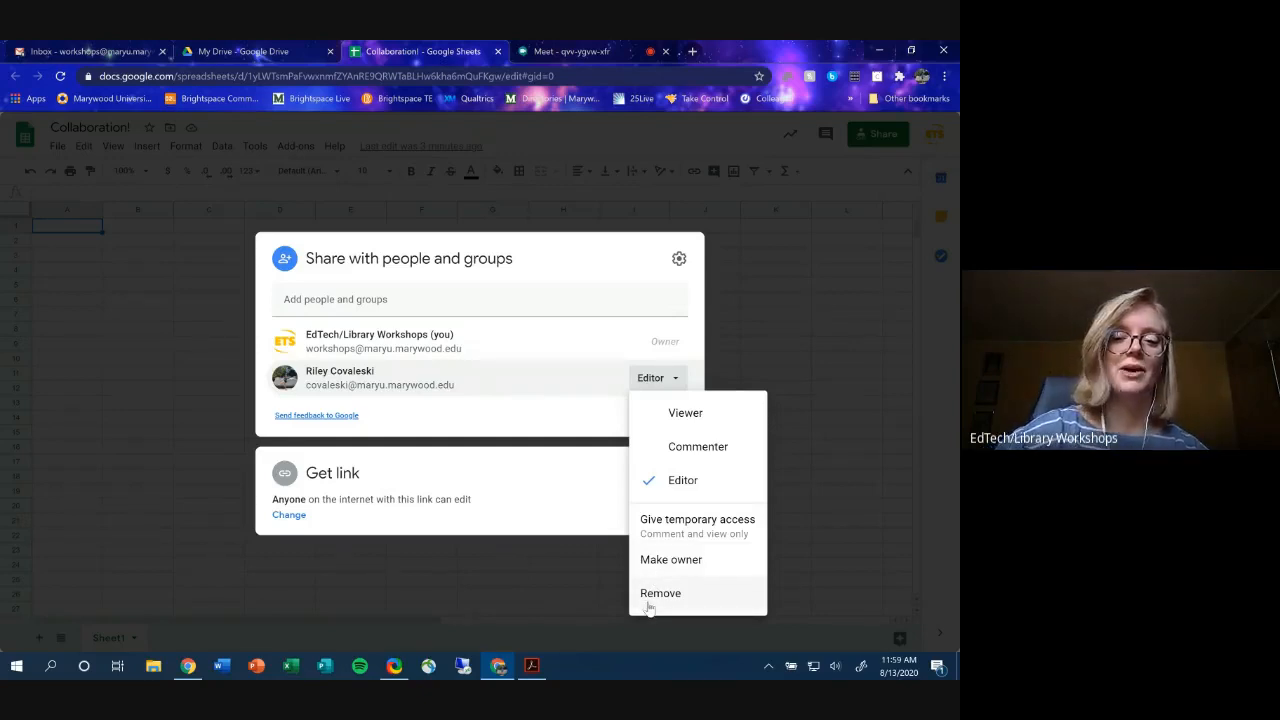
pyautogui.click(522, 424)
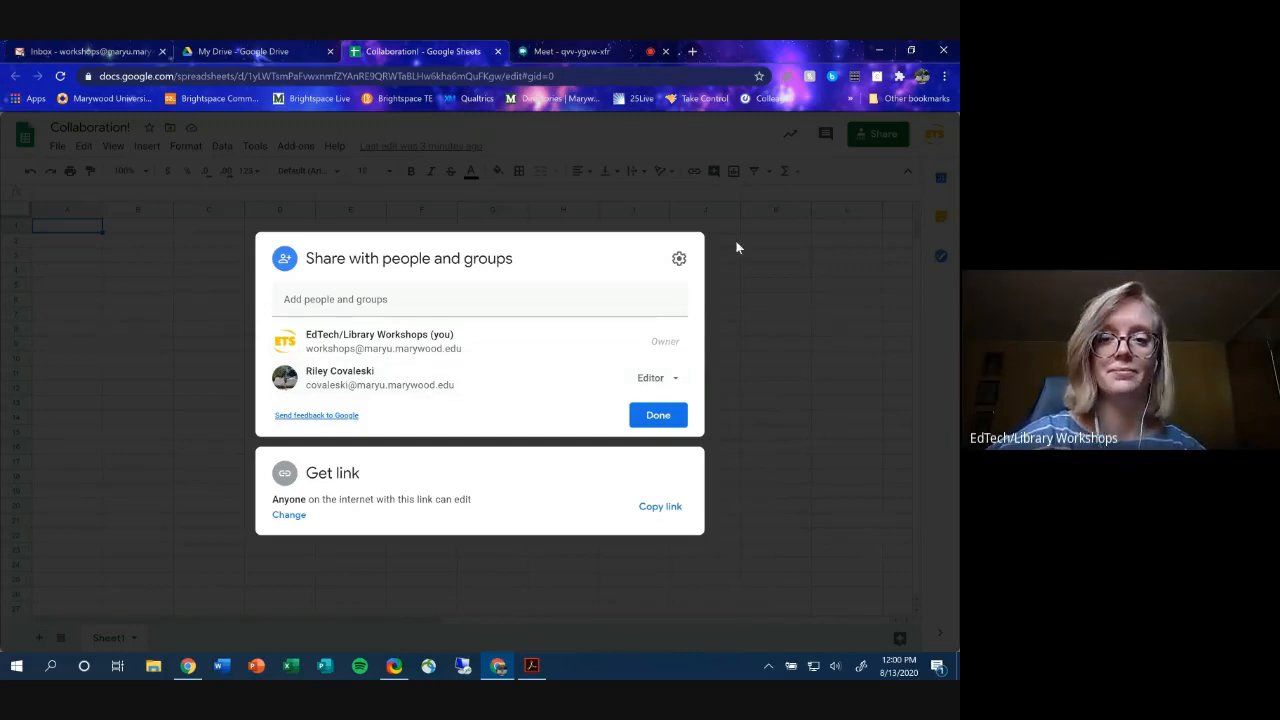
pyautogui.click(679, 259)
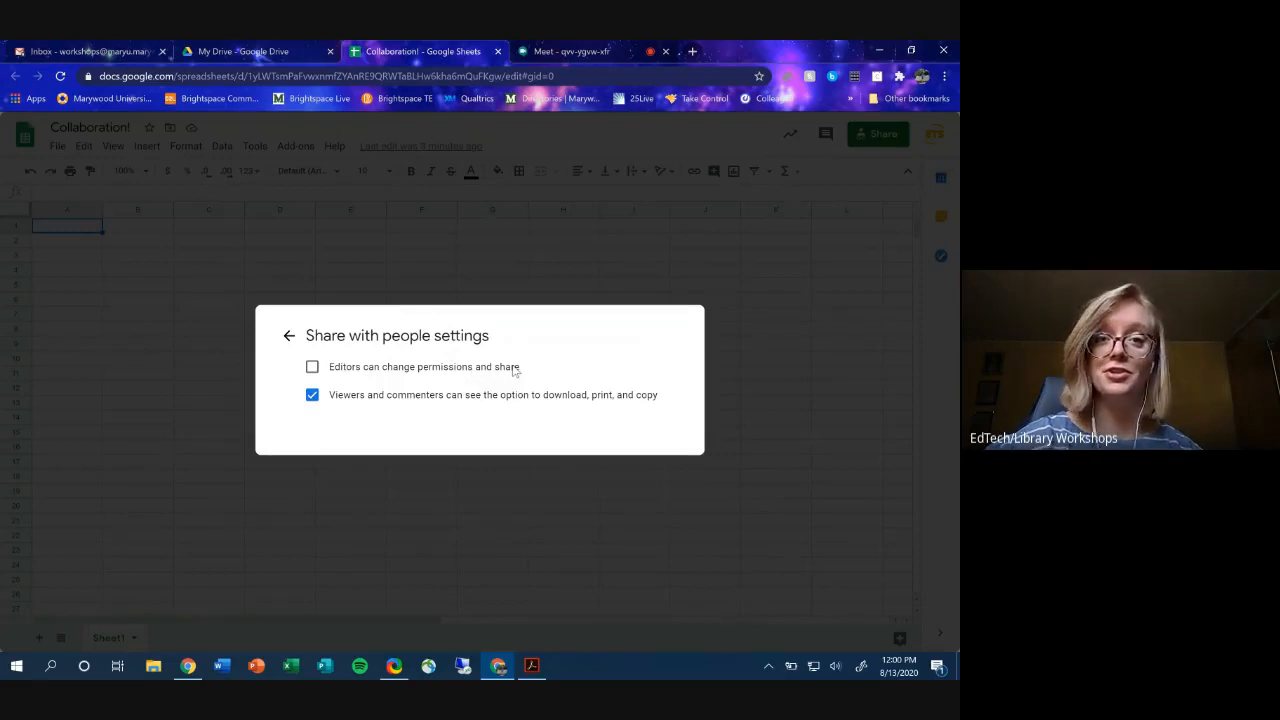
# - Leave settings, check the link's access level, then return to the people with access list
pyautogui.click(289, 337)
pyautogui.moveTo(546, 351)
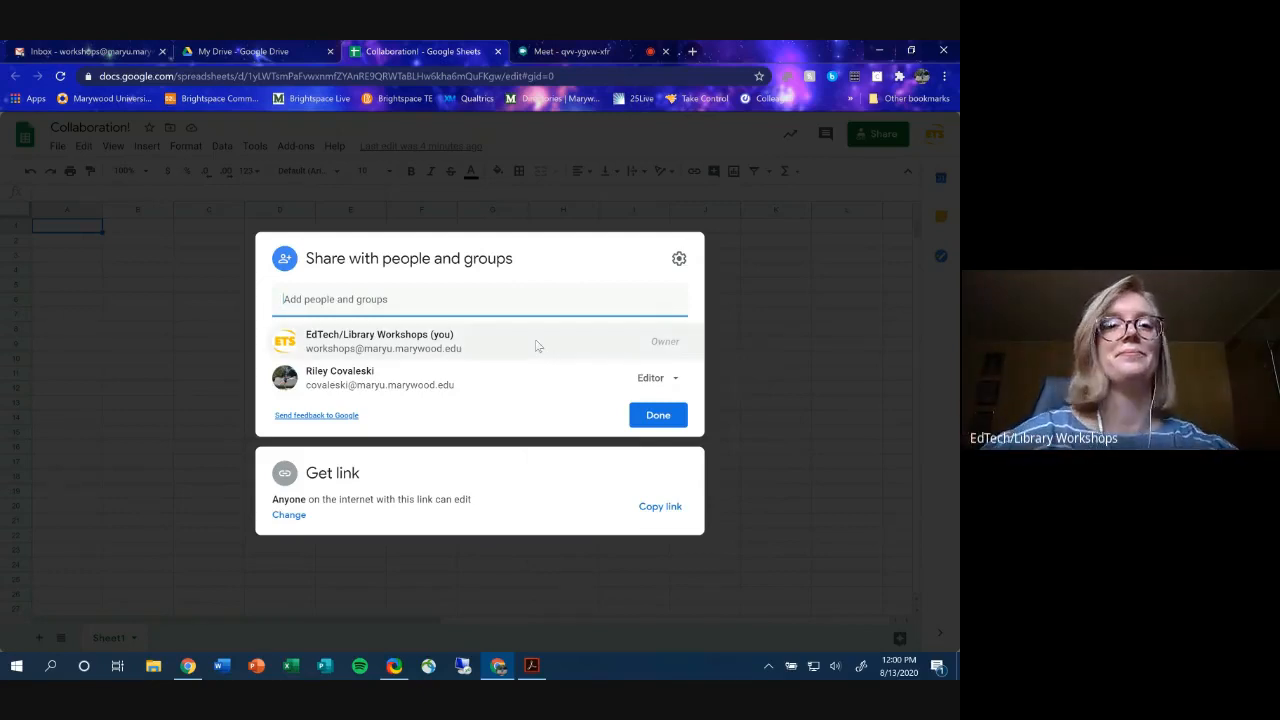
pyautogui.click(426, 477)
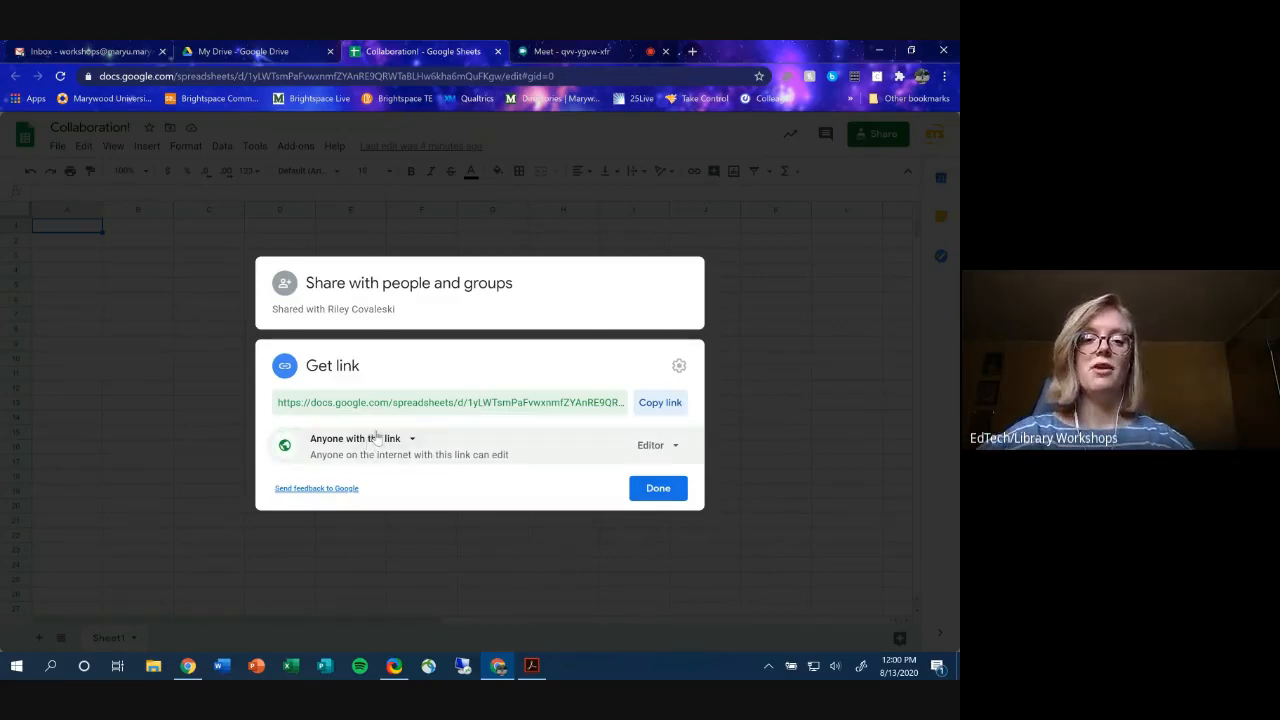
pyautogui.click(432, 298)
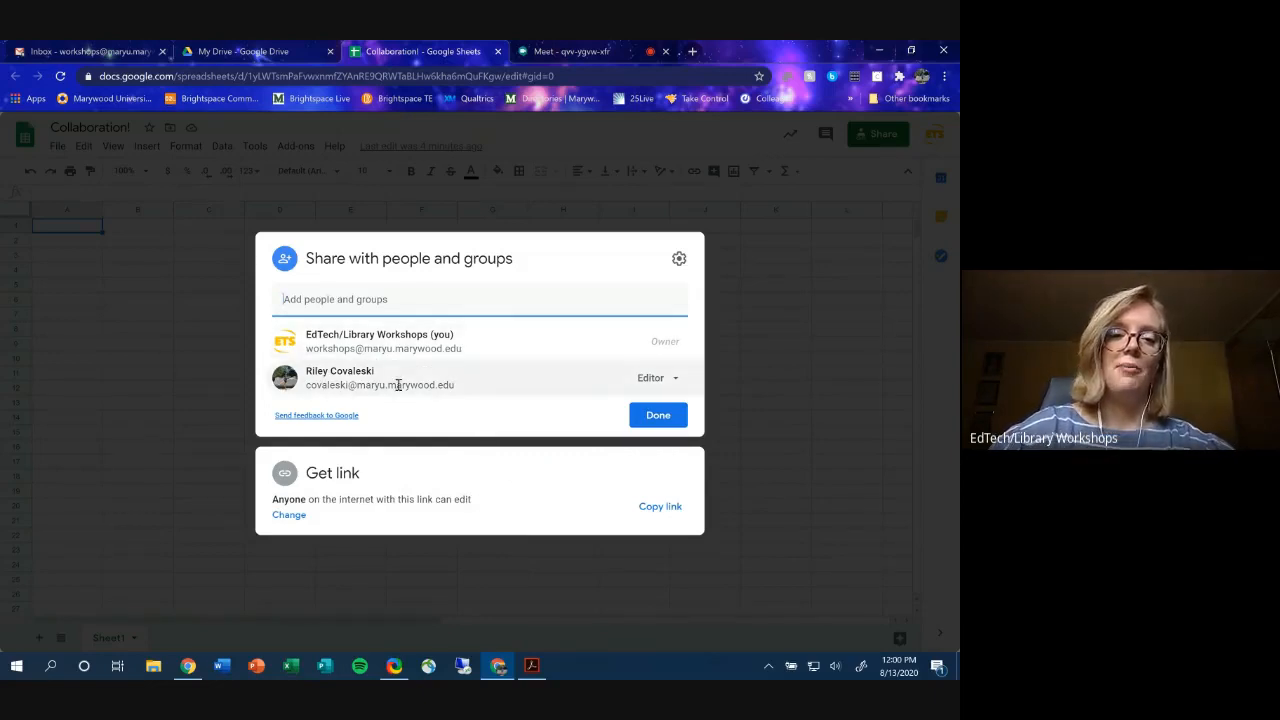
# - Share Collaboration! as editor with the outside address, notifications off, confirming sharing outside the organization
pyautogui.click(451, 295)
pyautogui.hotkey('ctrl', 'v')
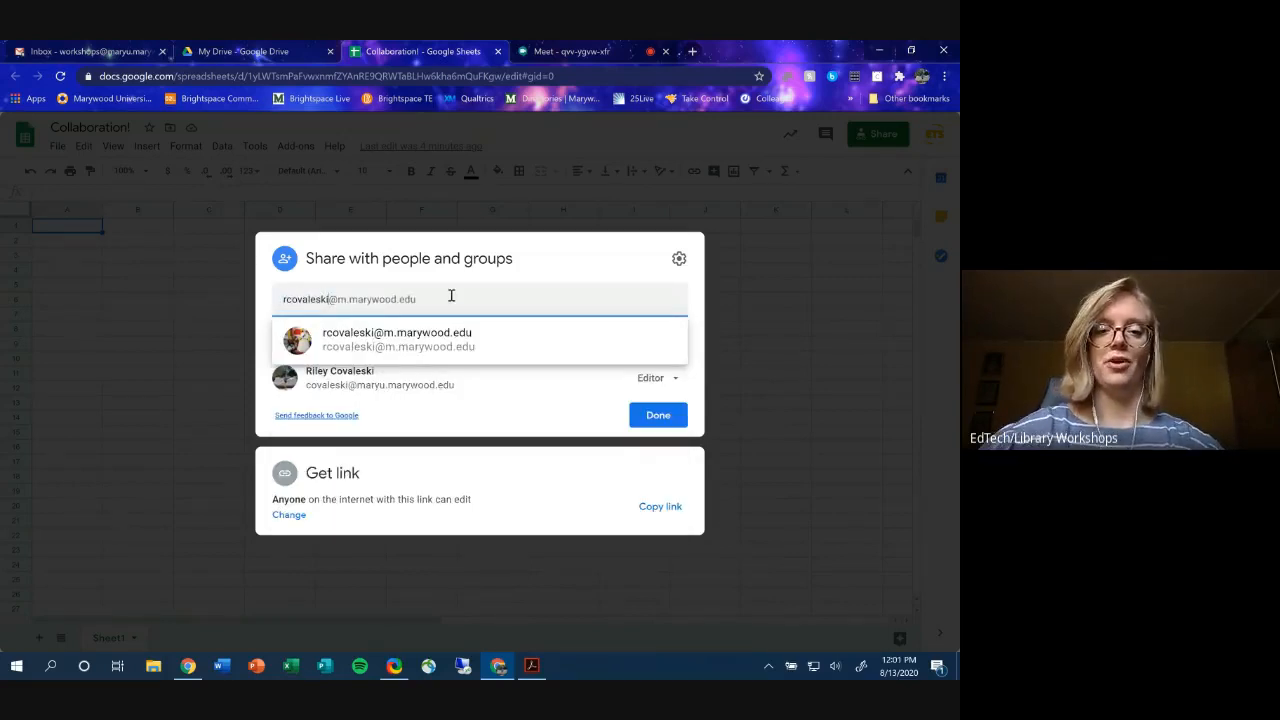
pyautogui.click(470, 340)
pyautogui.click(286, 335)
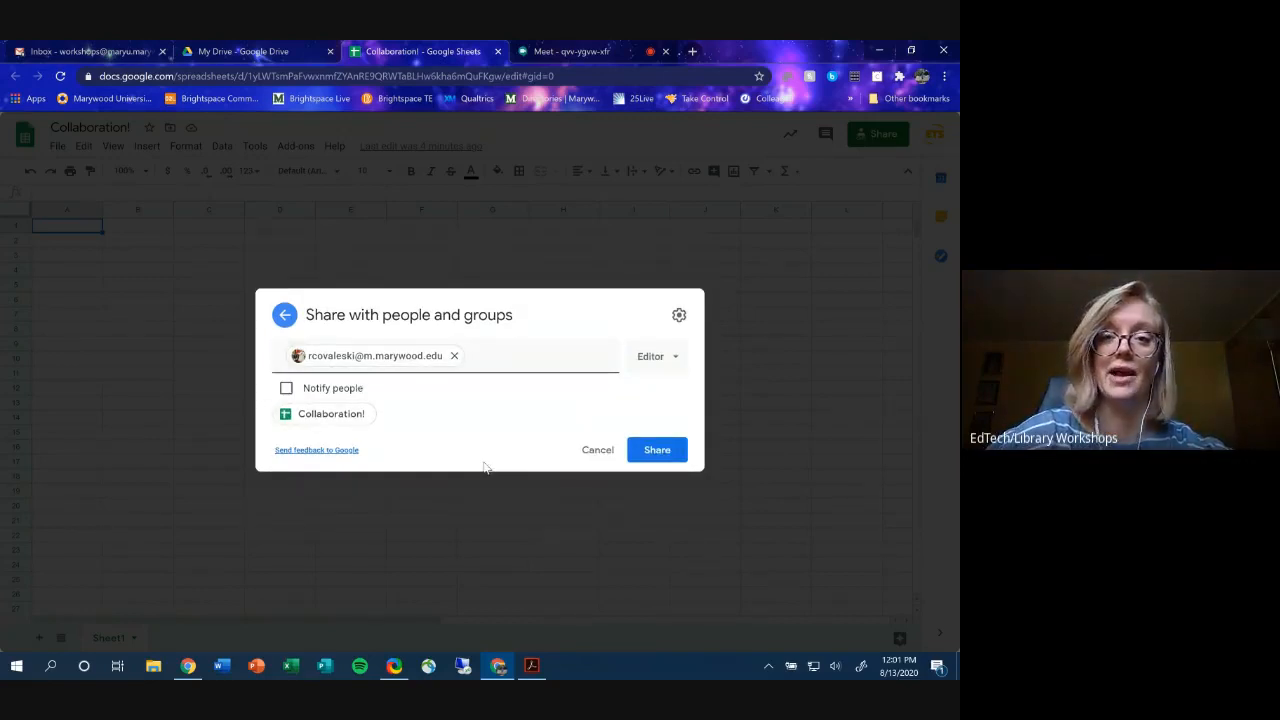
pyautogui.click(656, 450)
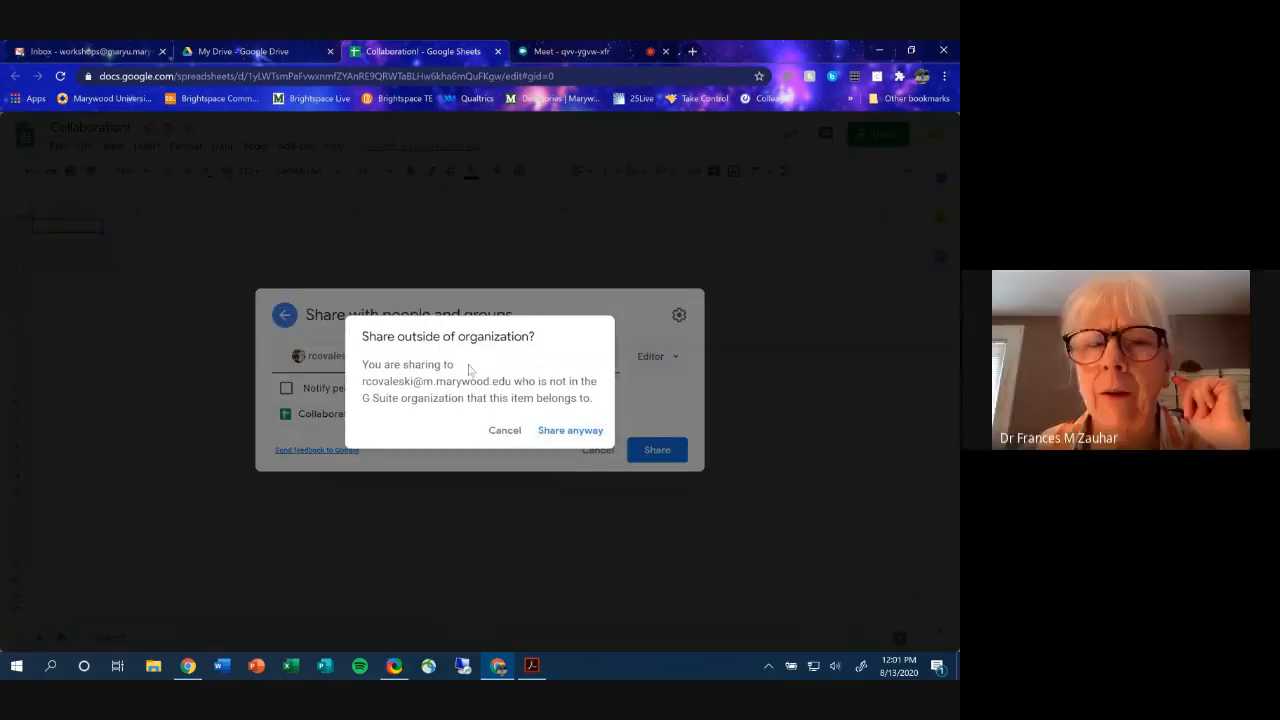
pyautogui.moveTo(361, 364); pyautogui.dragTo(601, 408)
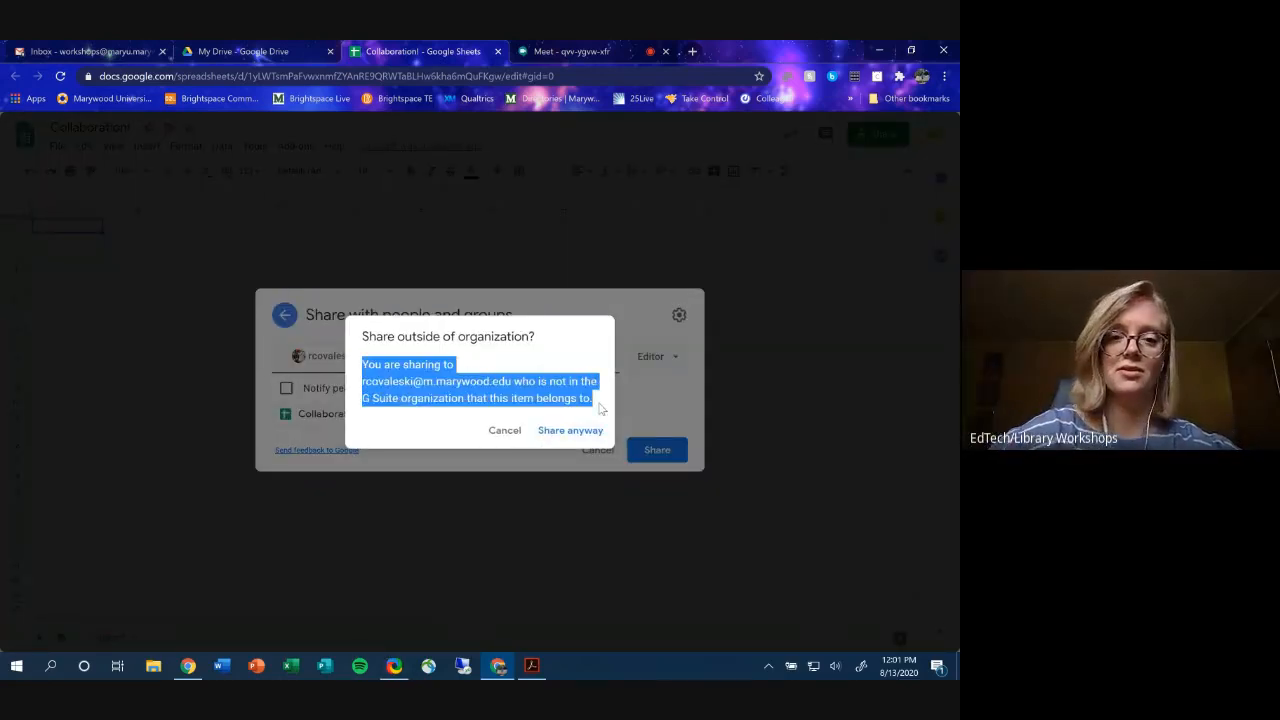
pyautogui.click(580, 432)
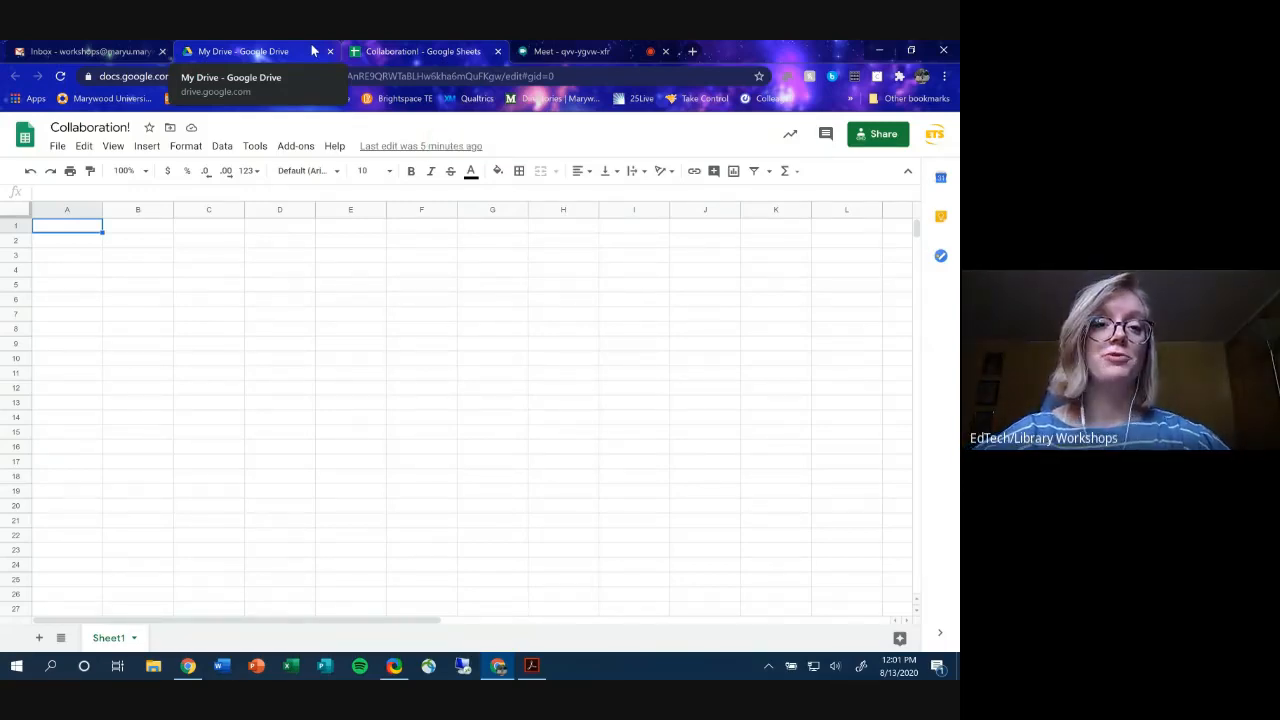
# - Go back to My Drive and open the Google Drive Basics Notes document
pyautogui.click(313, 51)
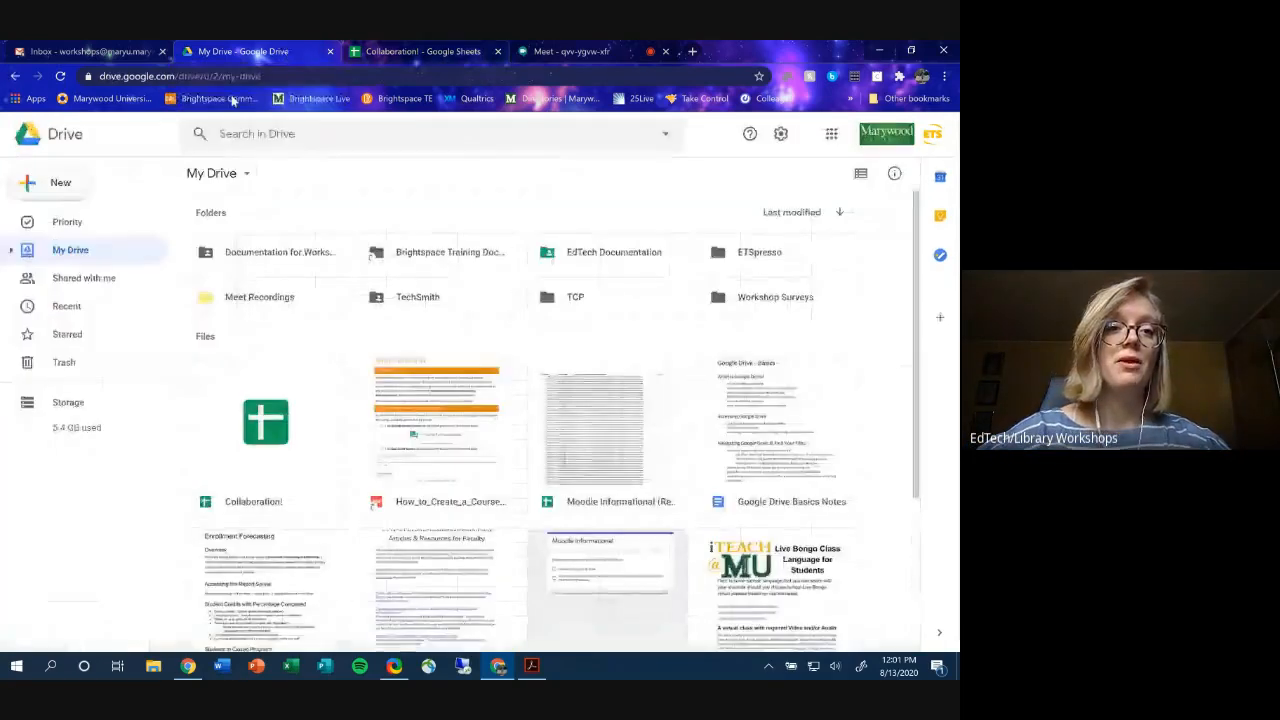
pyautogui.click(47, 194)
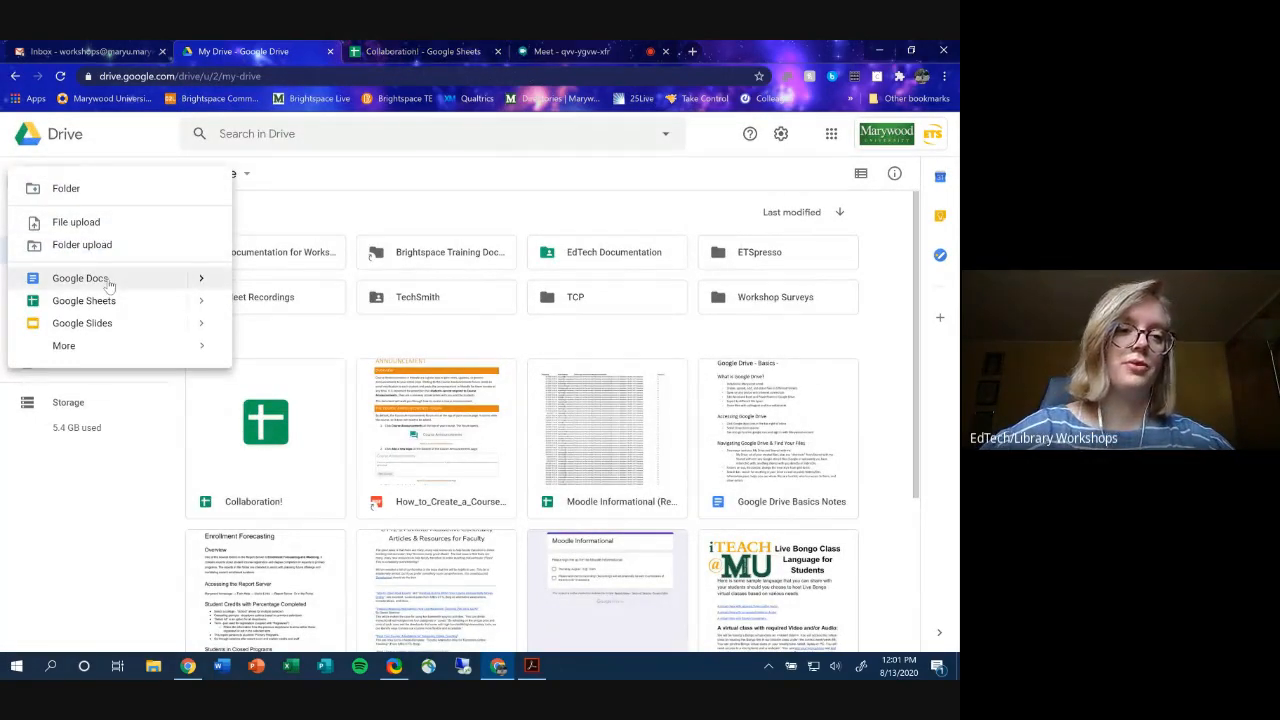
pyautogui.click(420, 342)
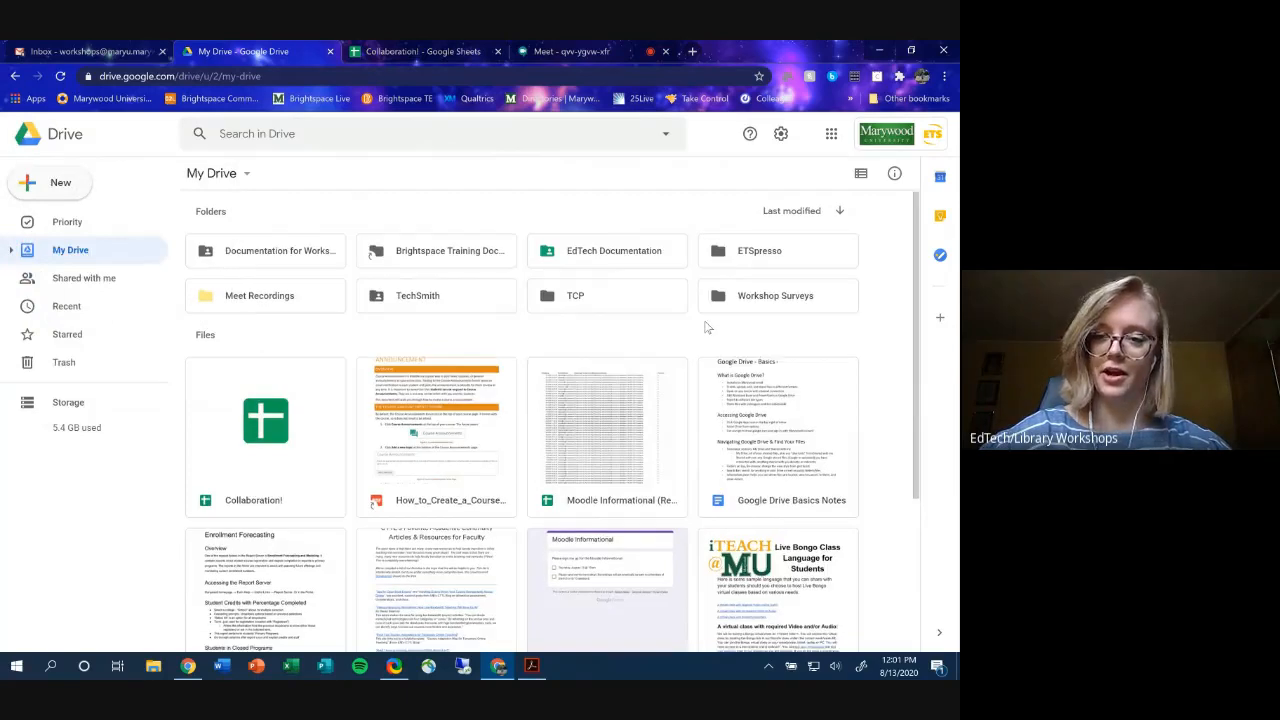
pyautogui.scroll(-3, 700, 325)
pyautogui.doubleClick(795, 306)
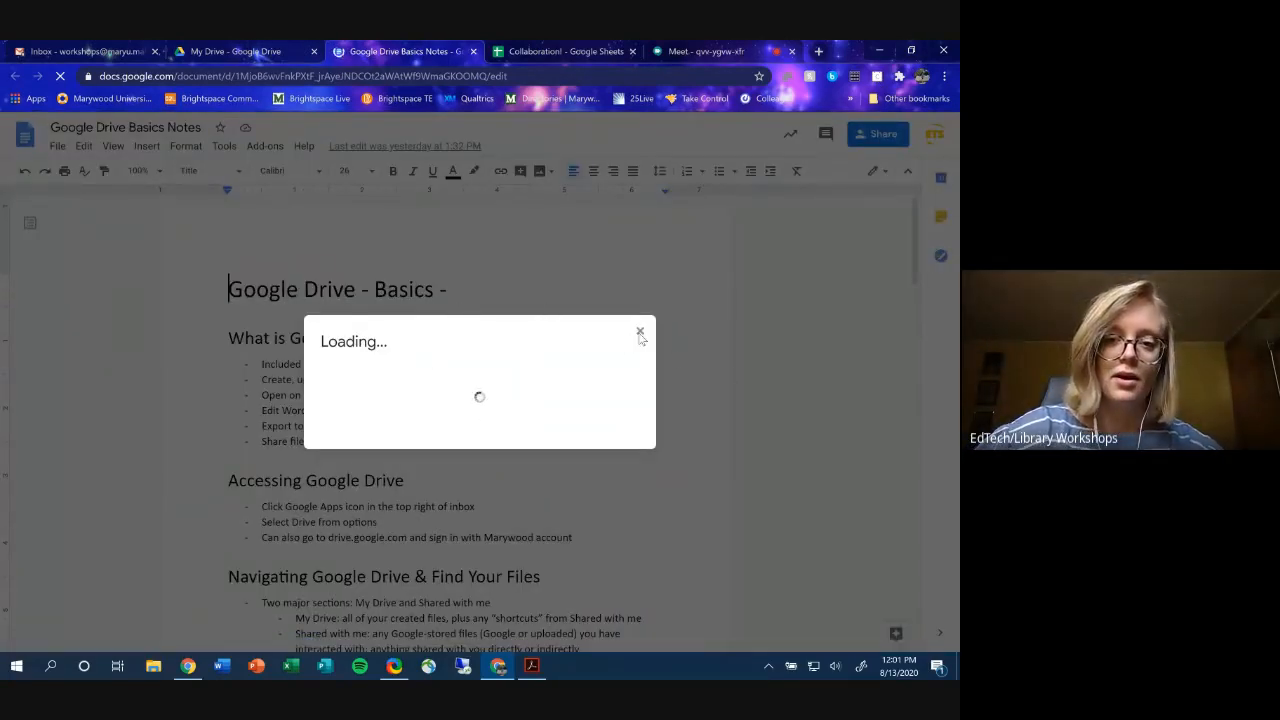
# - Remove the existing commenter's access to Google Drive Basics Notes
pyautogui.click(640, 332)
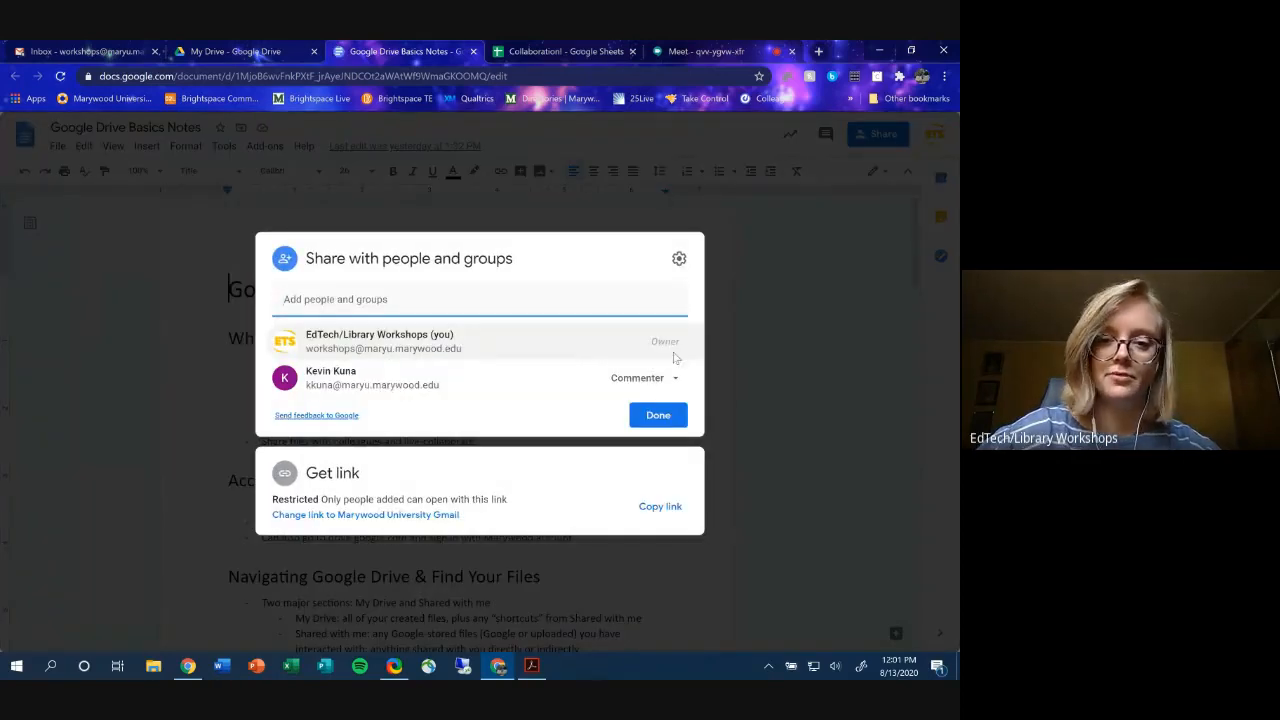
pyautogui.click(641, 384)
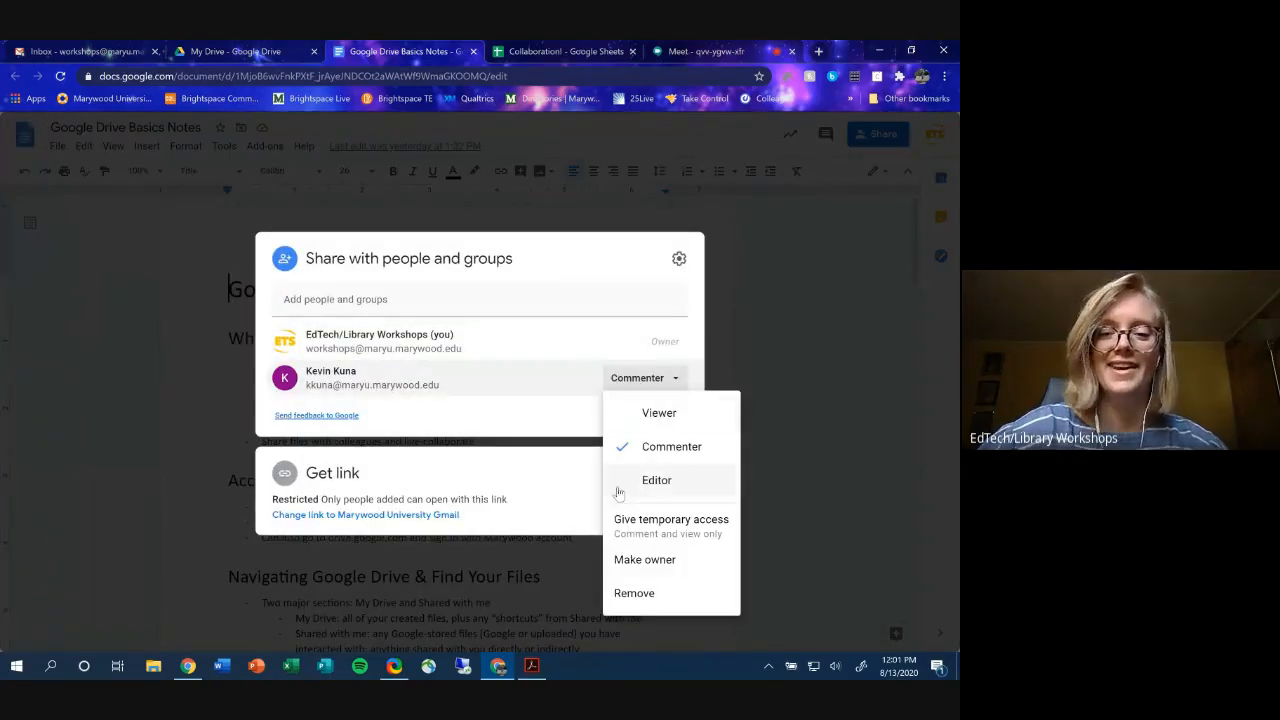
pyautogui.click(624, 592)
# - Add three colleagues as new recipients by searching their names and picking suggestions
pyautogui.click(446, 323)
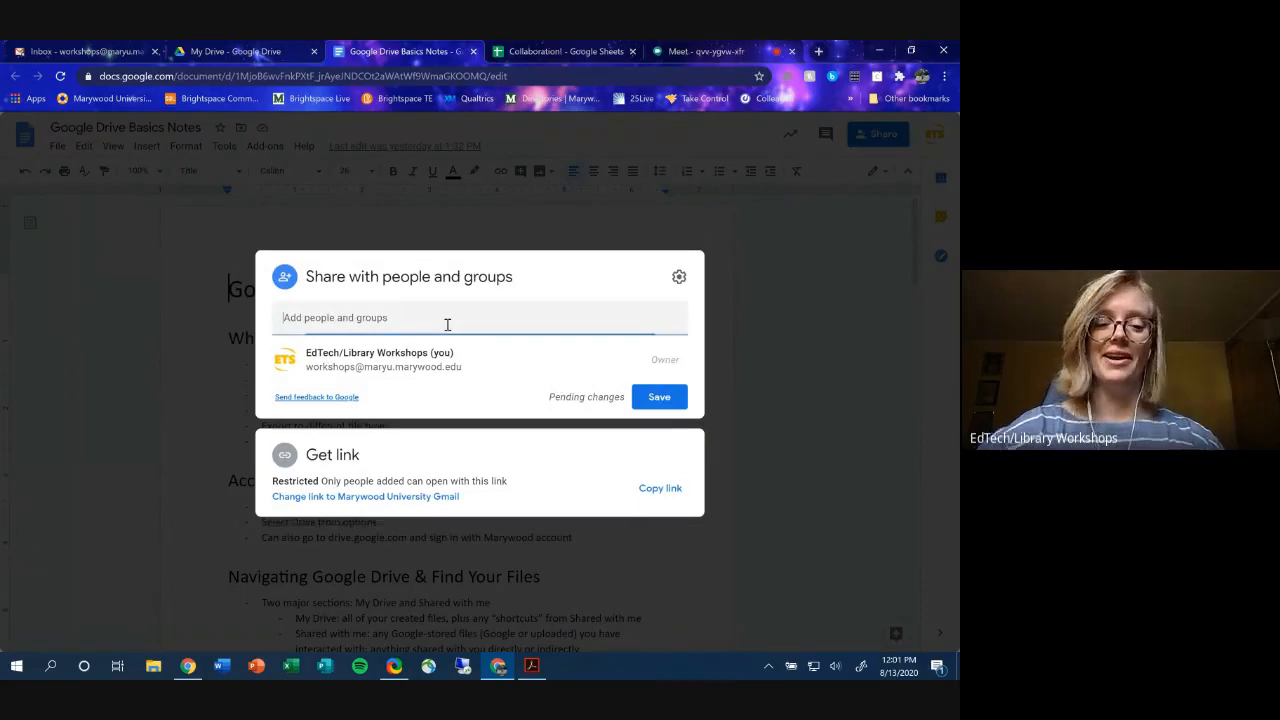
pyautogui.write('drzau')
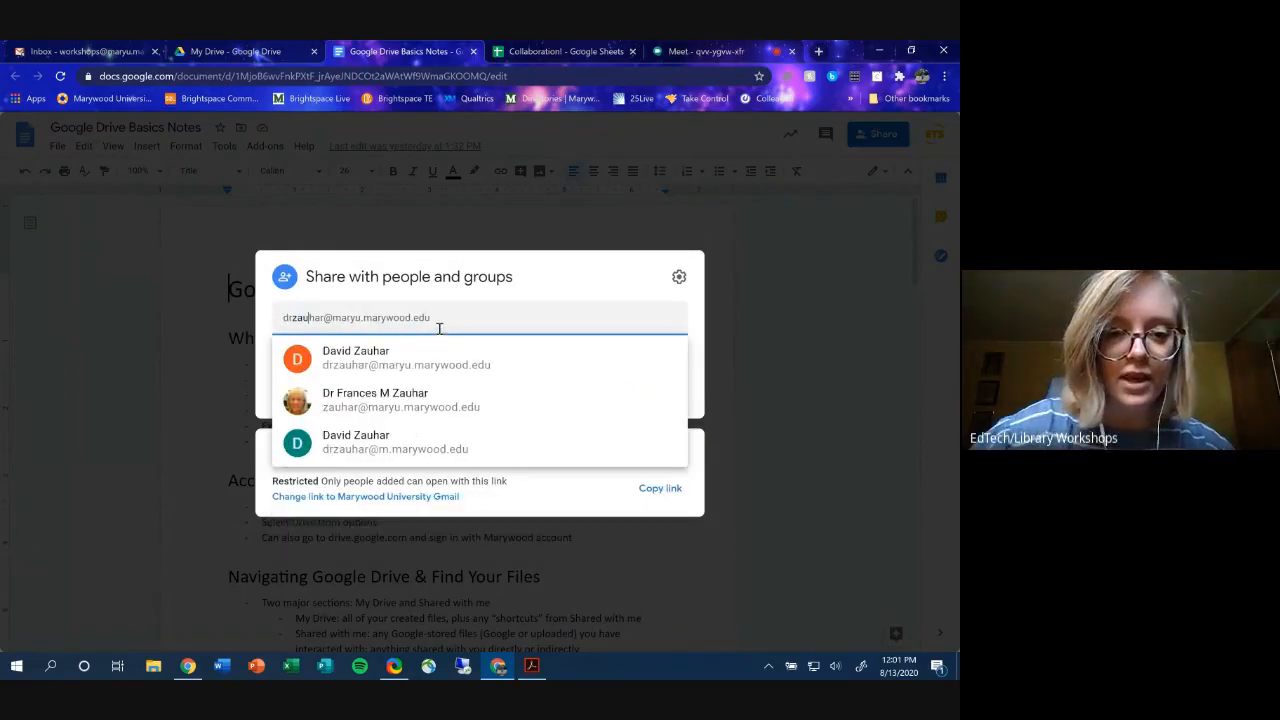
pyautogui.press('Down')
pyautogui.press('Return')
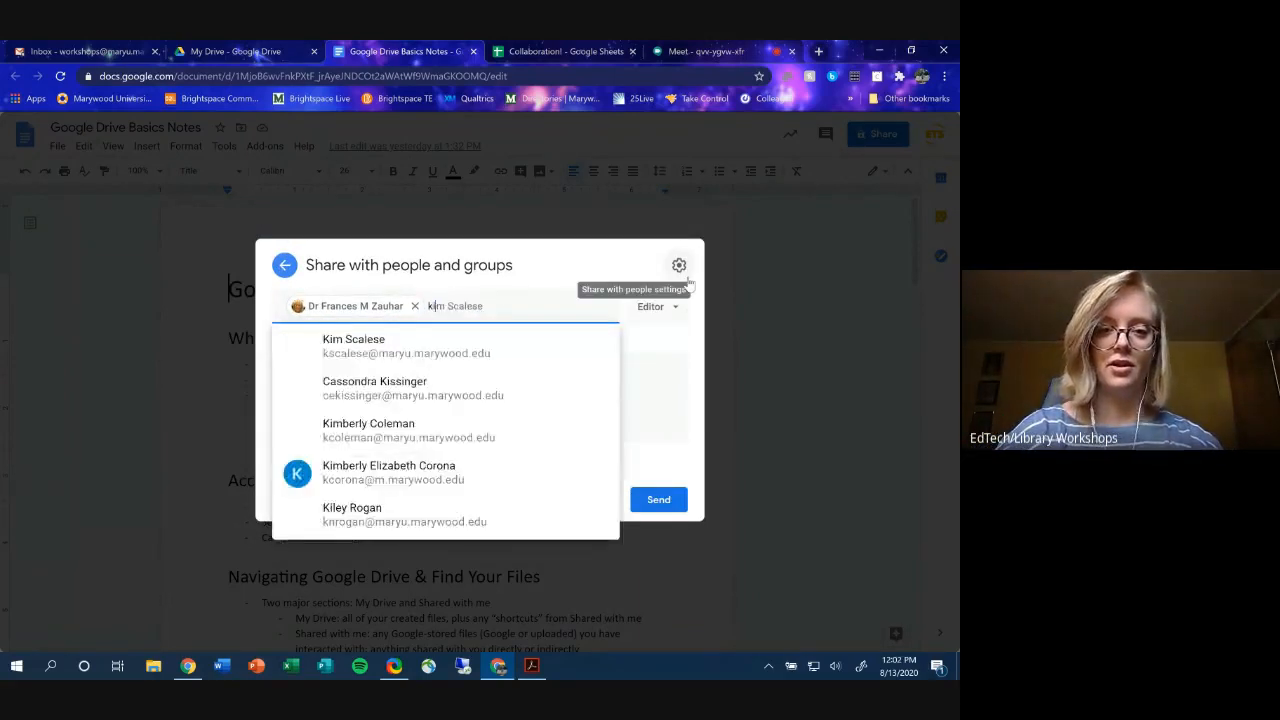
pyautogui.click(444, 346)
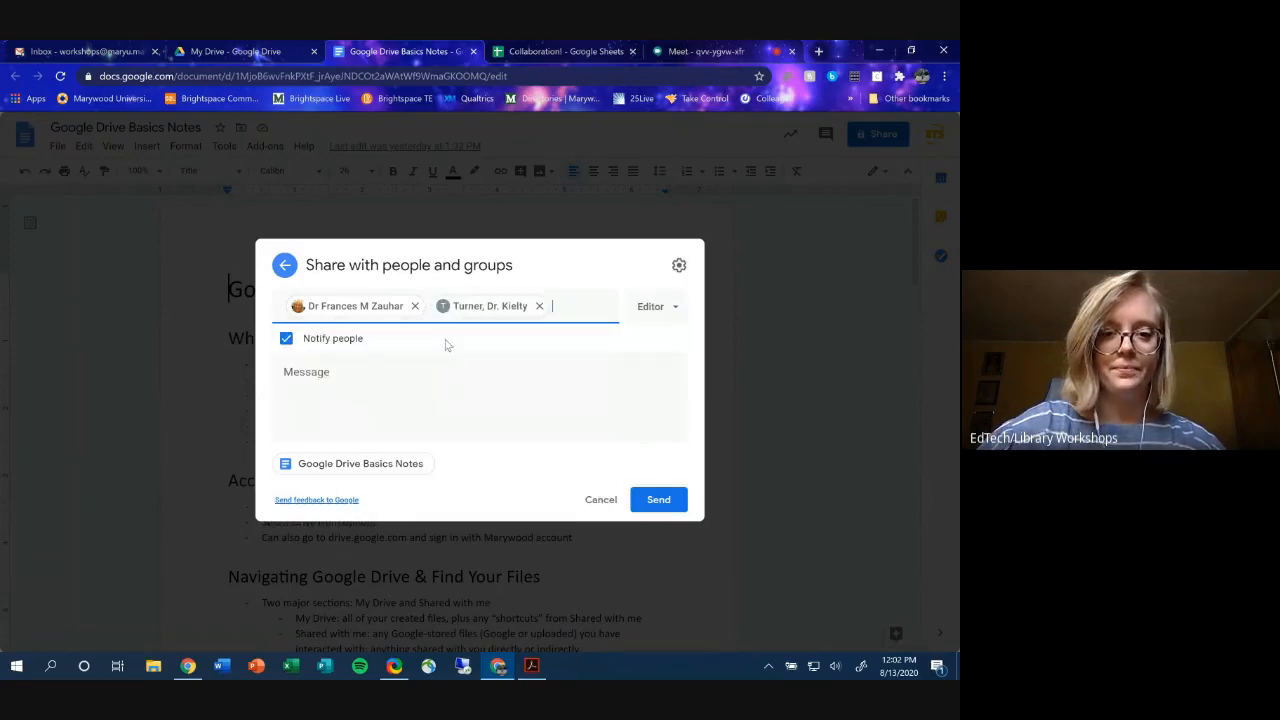
pyautogui.write('cbpa')
pyautogui.press('BackSpace')
pyautogui.press('BackSpace')
pyautogui.press('BackSpace')
pyautogui.press('BackSpace')
pyautogui.write('paola')
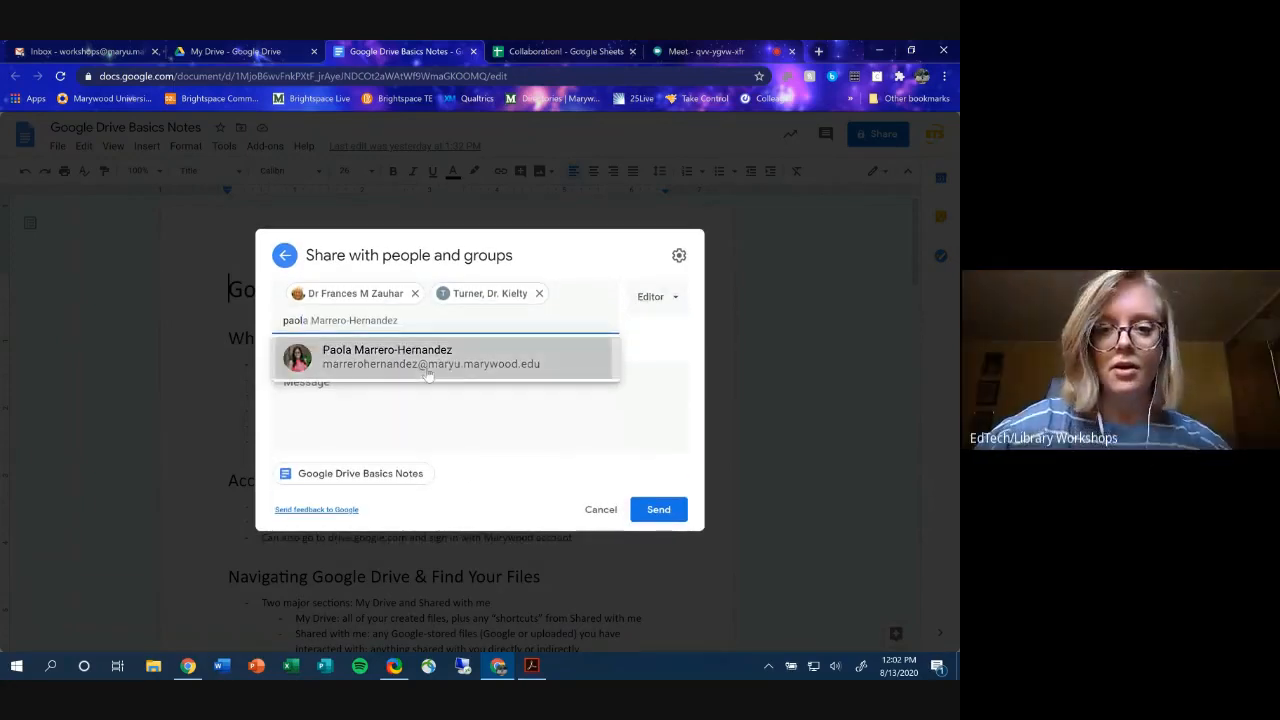
pyautogui.click(428, 372)
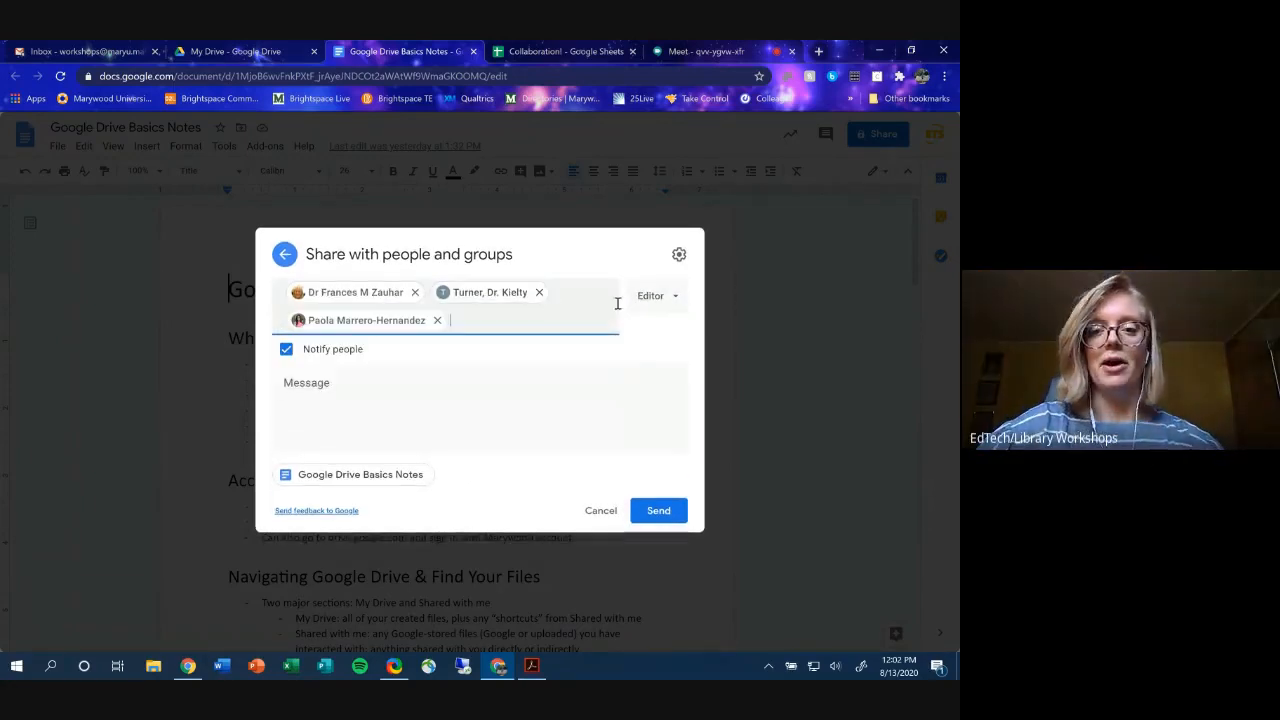
# - Set the three new recipients to Commenter and send the invitations
pyautogui.click(651, 297)
pyautogui.click(648, 367)
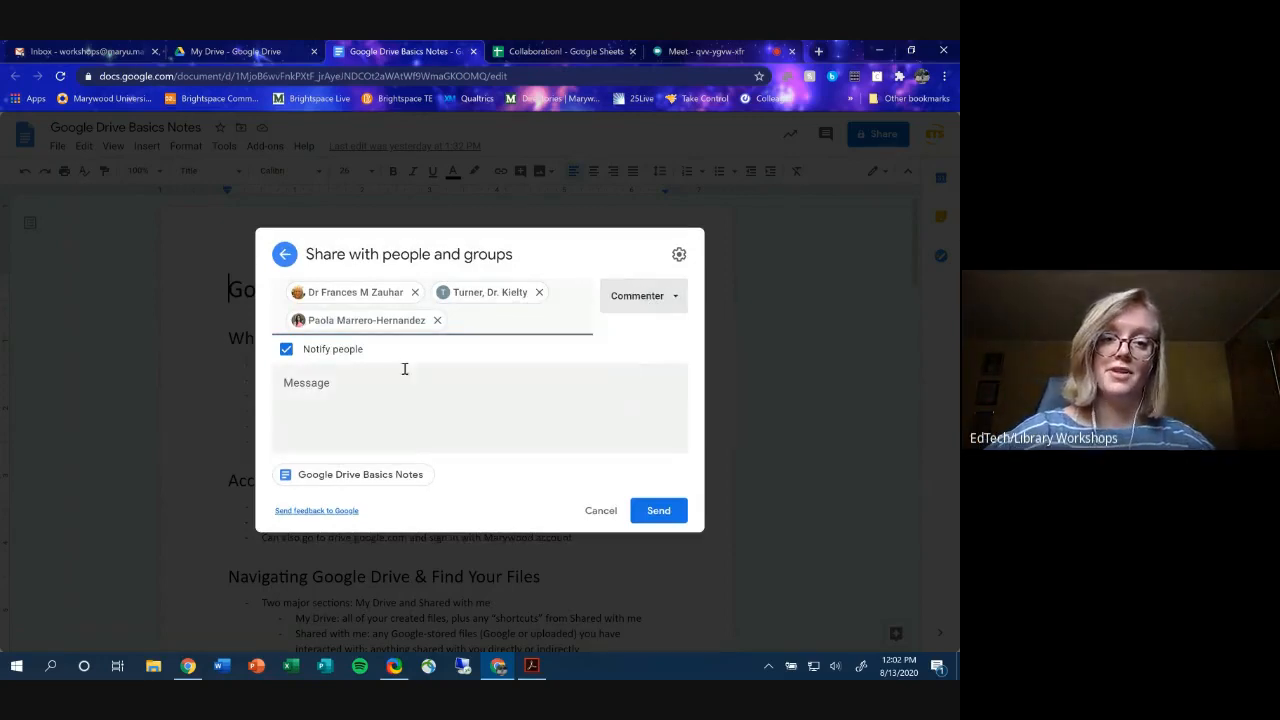
pyautogui.click(668, 514)
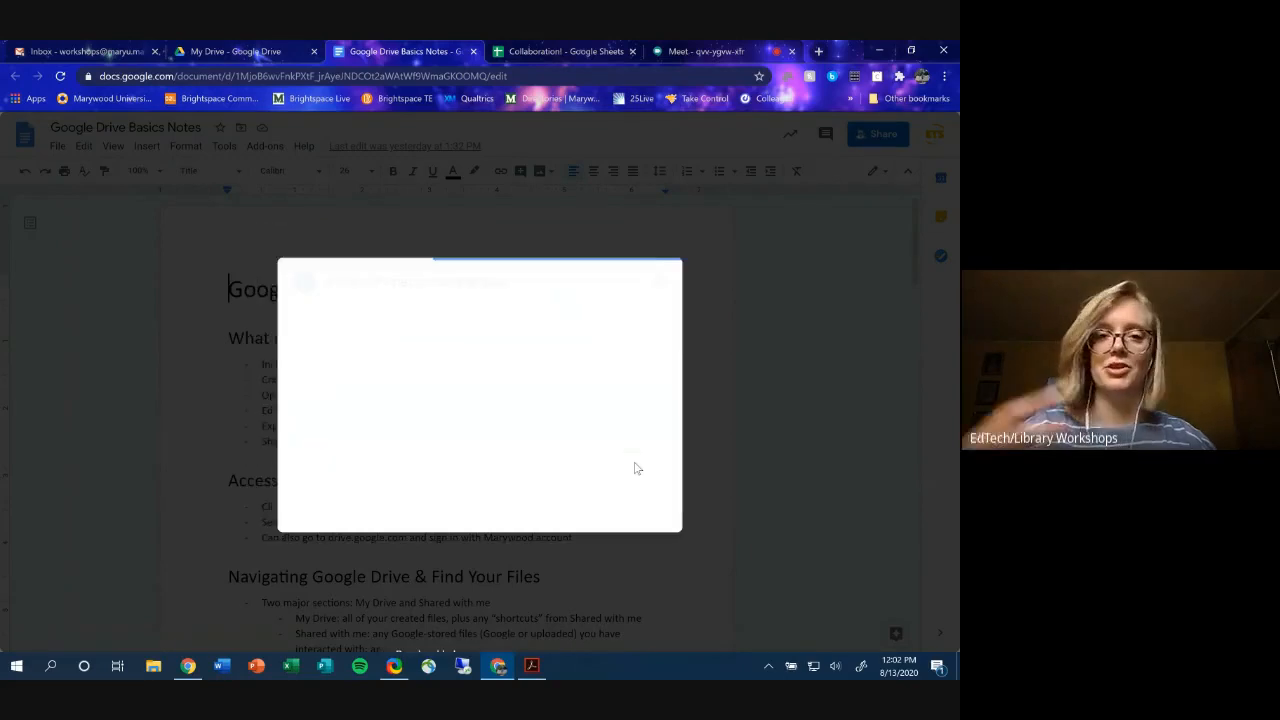
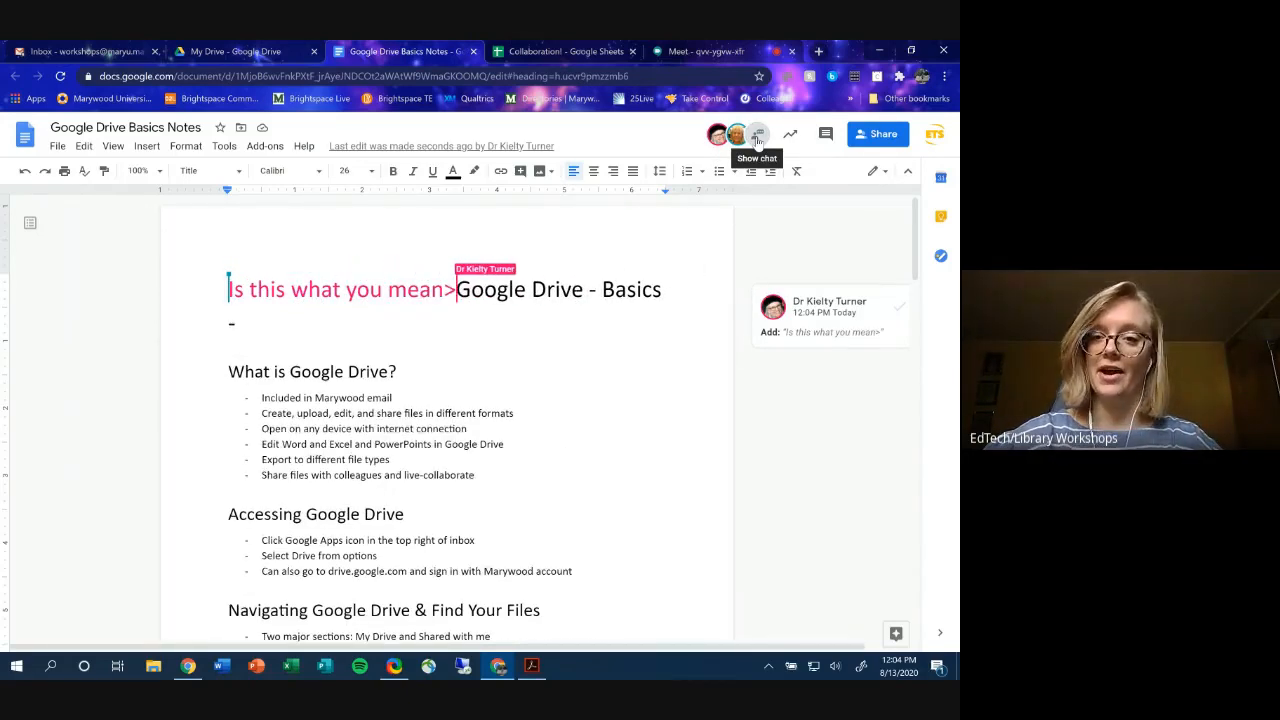
# - Reply 'Yes, that's what I meant!' in the collaborators' chat, then close the chat
pyautogui.click(757, 140)
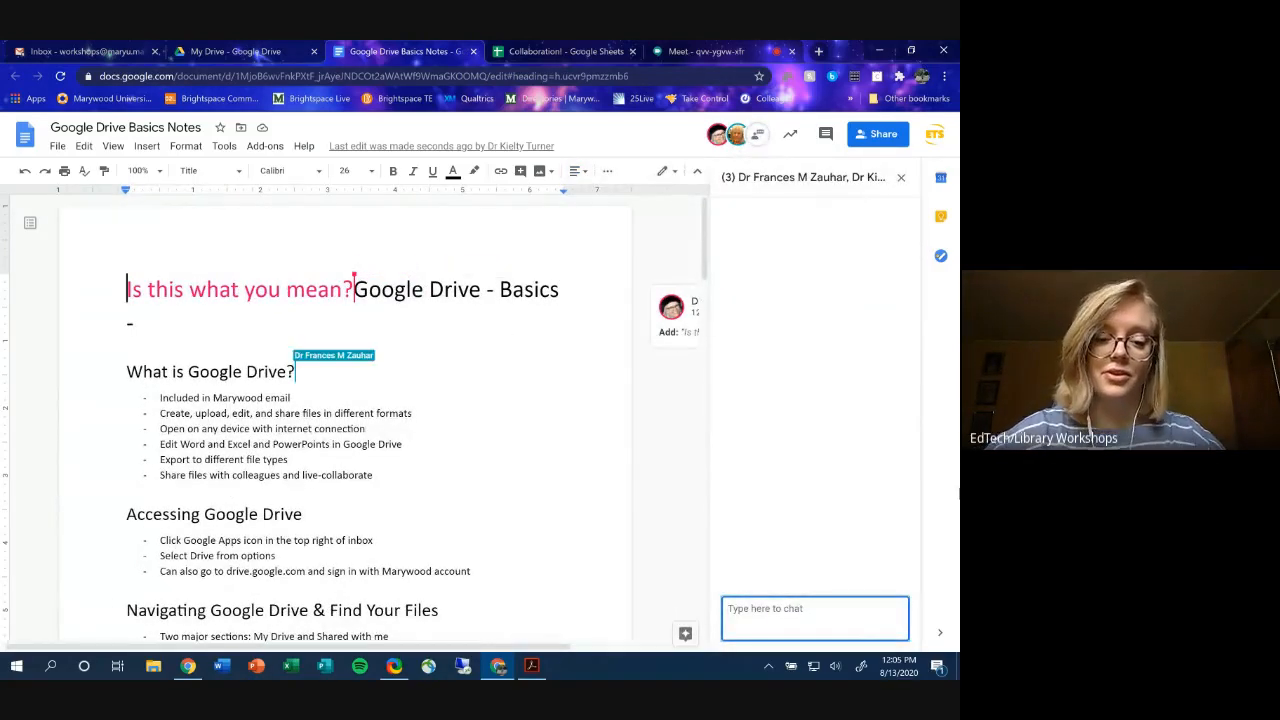
pyautogui.write("Yes, that's what")
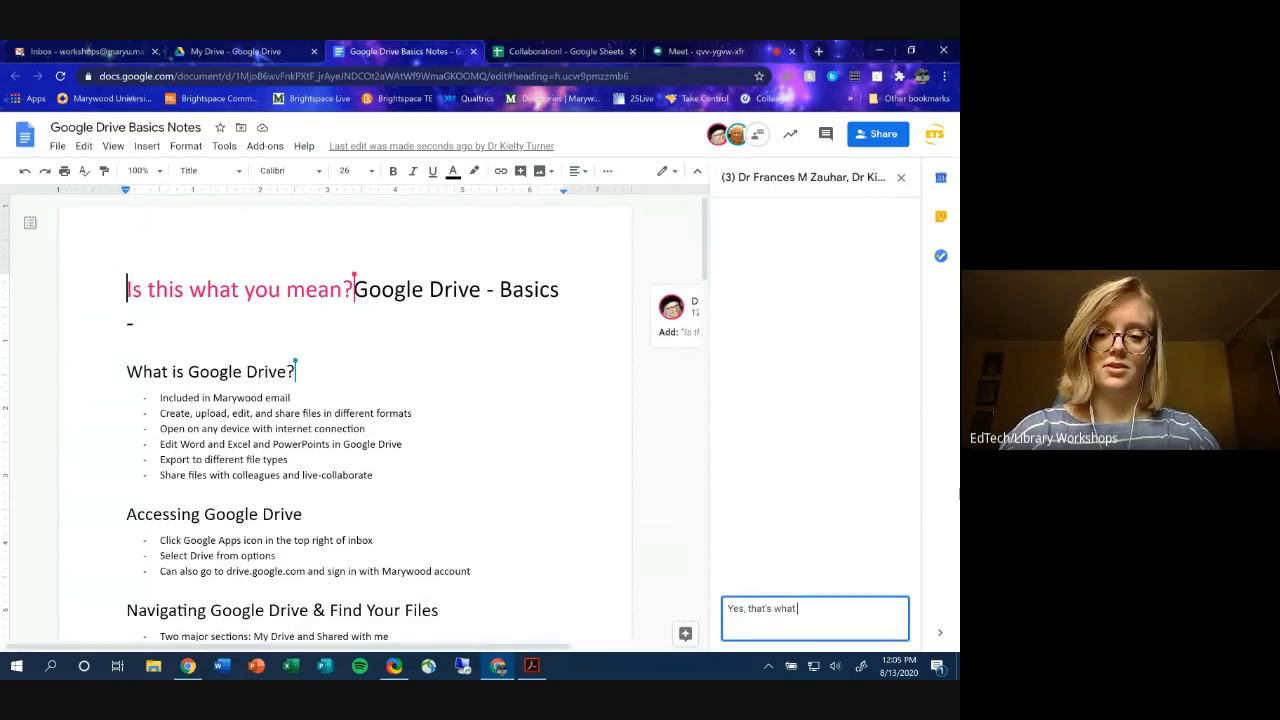
pyautogui.write(' I meant!')
pyautogui.press('Return')
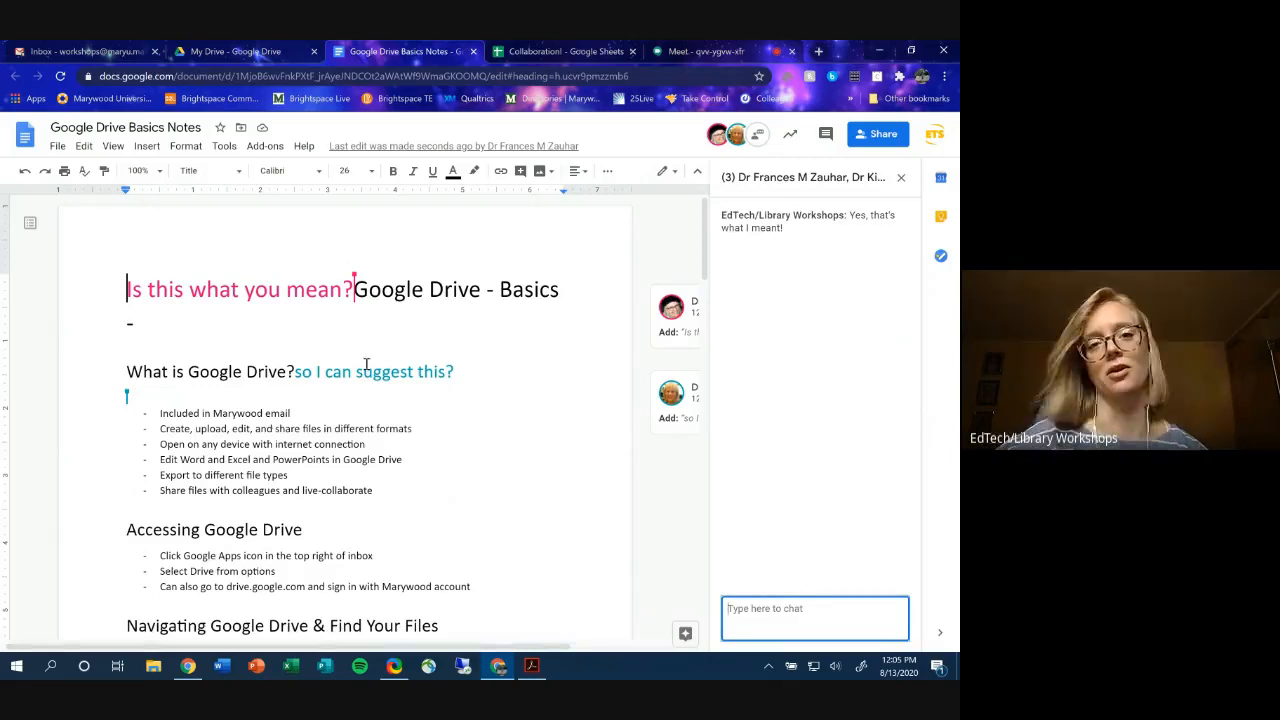
pyautogui.click(901, 177)
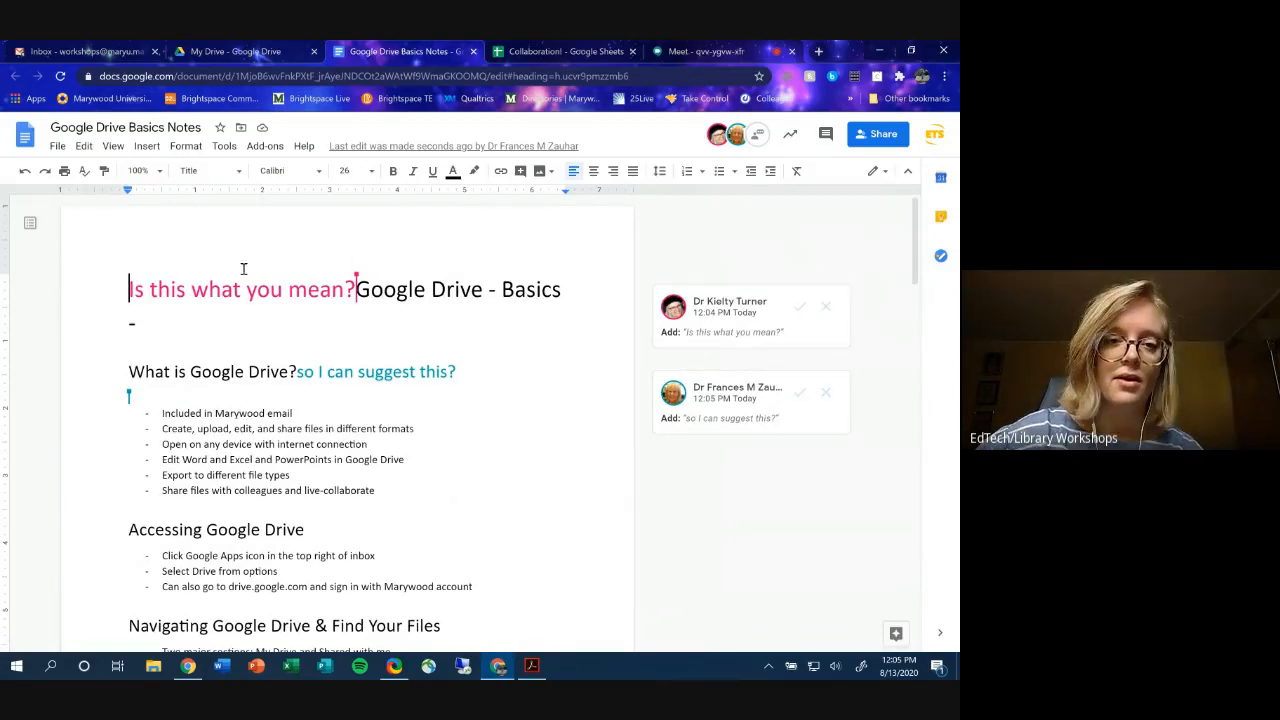
# - Accept the 'Is this what you mean?' suggestion added to the title
pyautogui.scroll(-2, 240, 362)
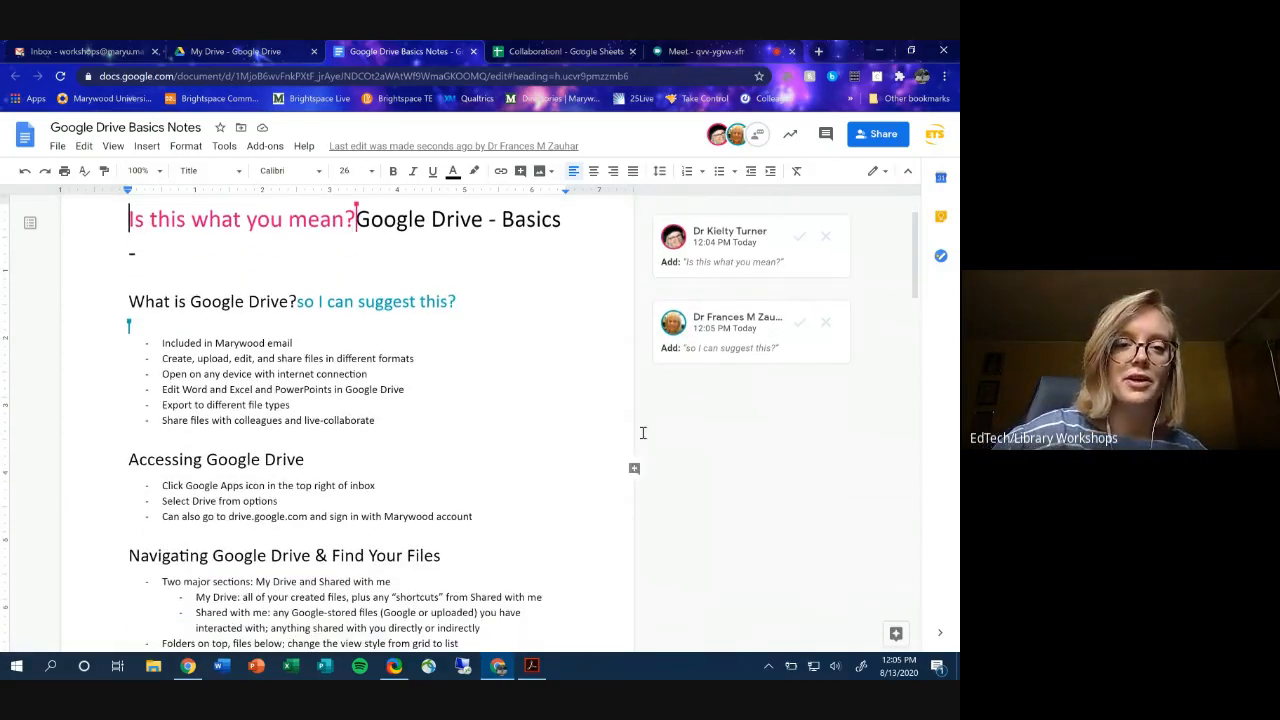
pyautogui.scroll(2, 600, 425)
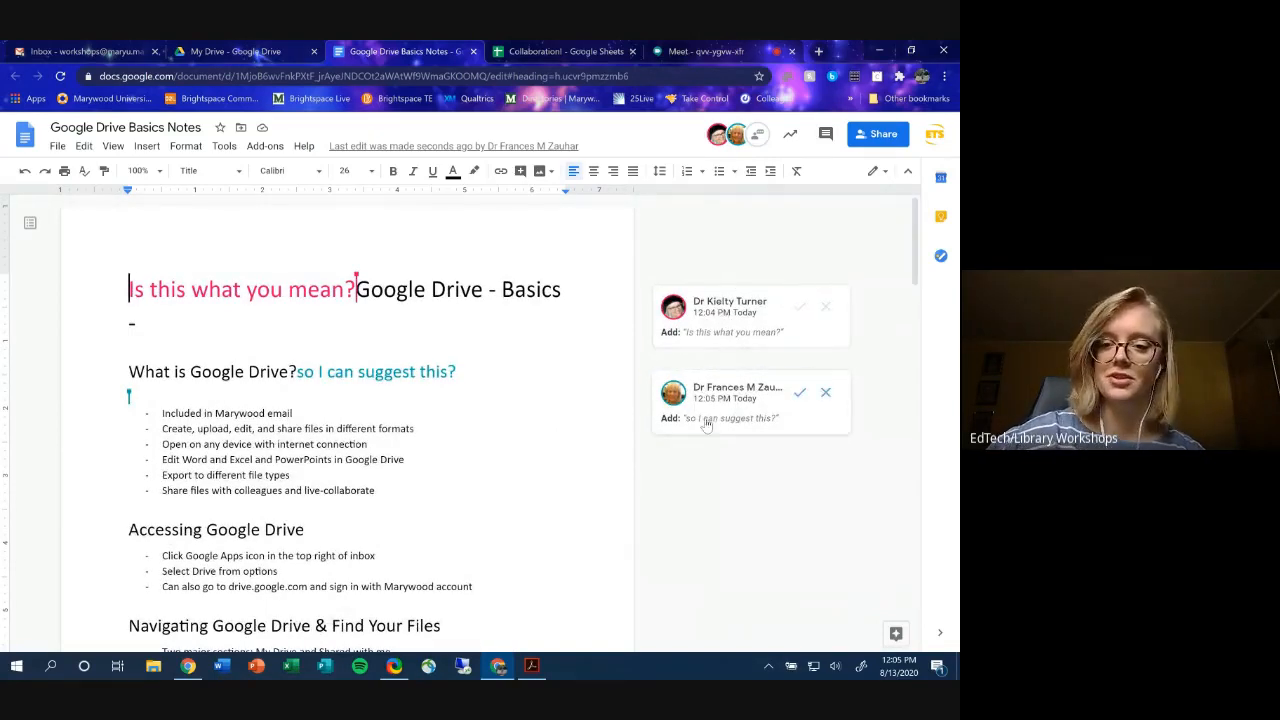
pyautogui.click(799, 307)
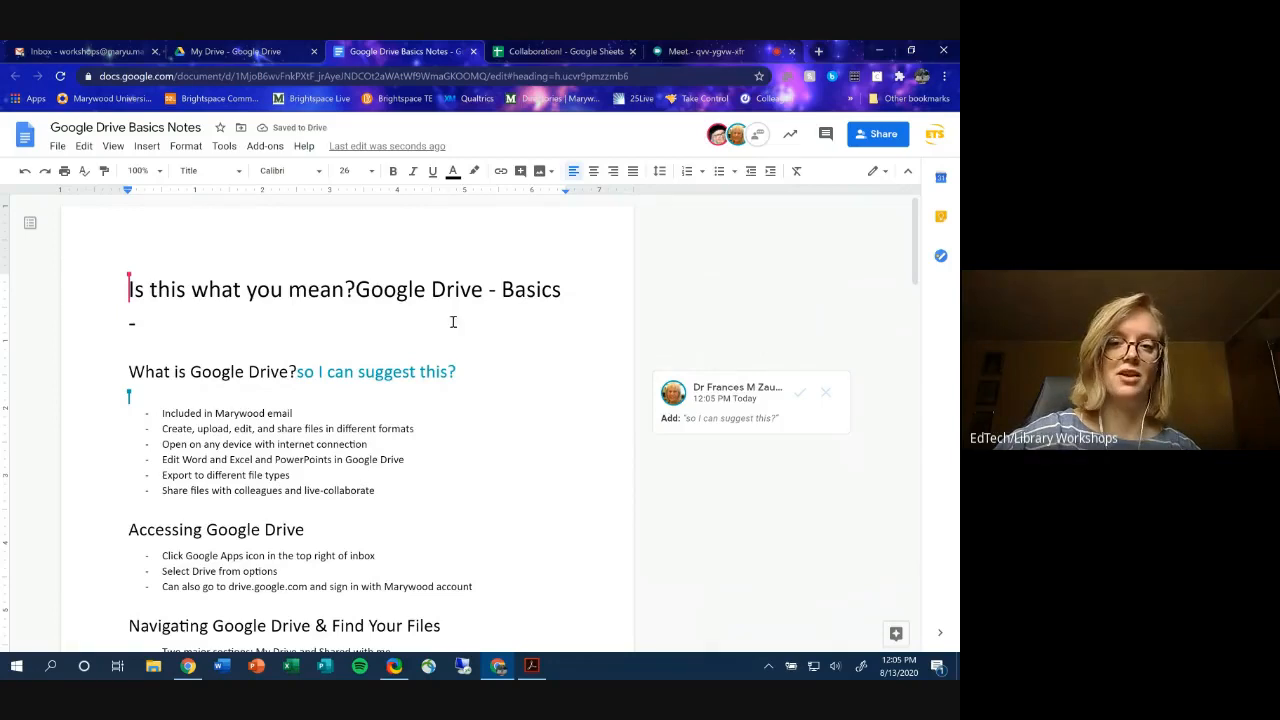
# - Reject the 'so I can suggest this?' suggestion under the 'What is Google Drive?' heading
pyautogui.click(825, 393)
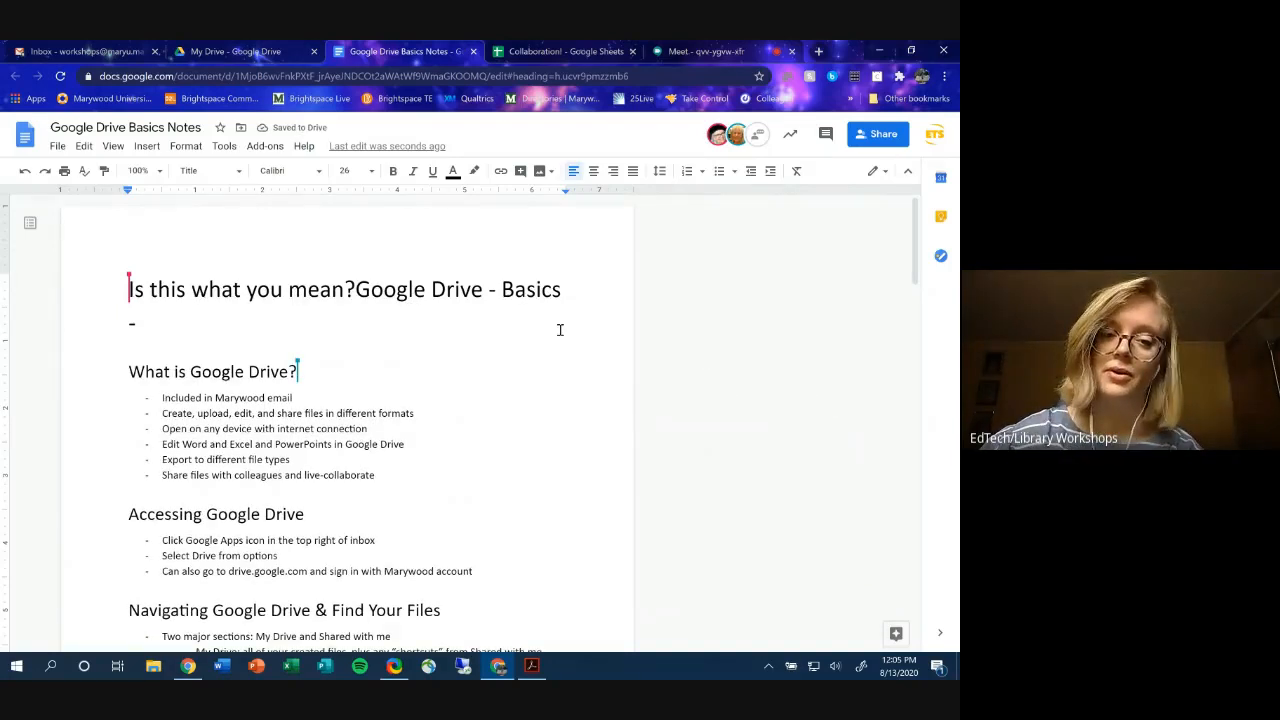
pyautogui.scroll(-1, 560, 328)
pyautogui.scroll(1, 574, 400)
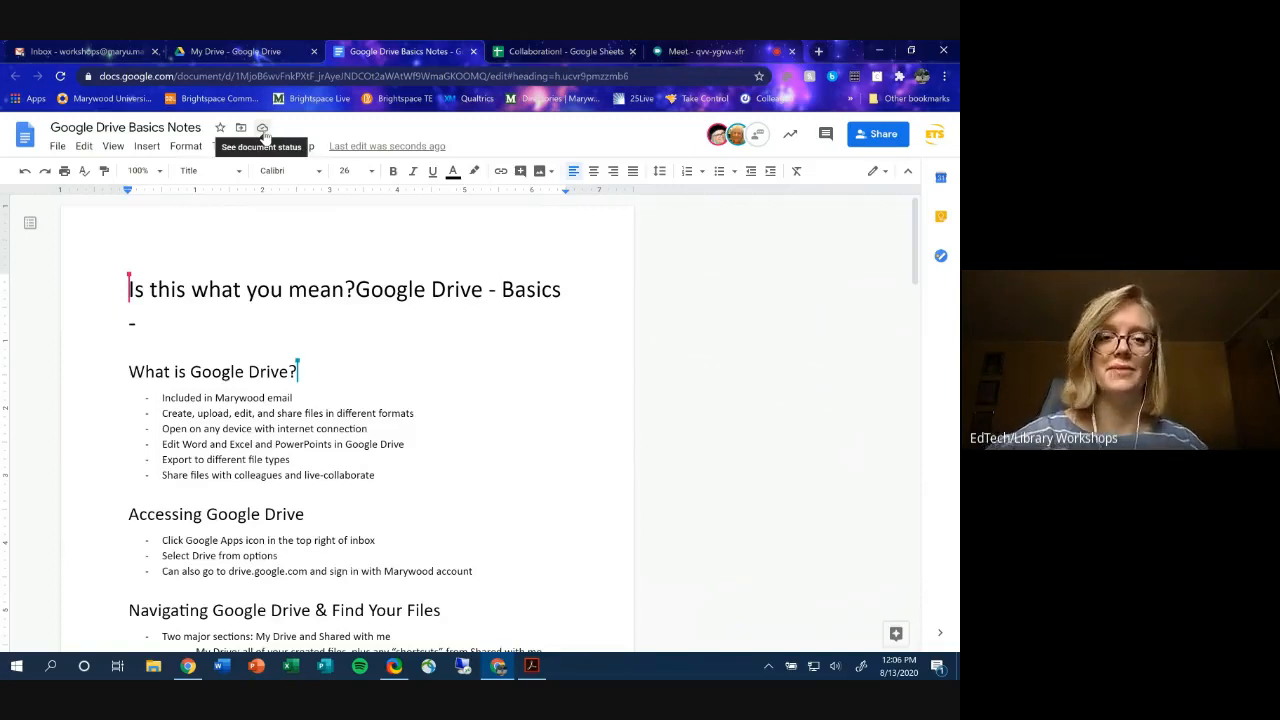
# - Open version history from 'Last edit was seconds ago' and select the August 12, 1:32 PM version
pyautogui.click(420, 148)
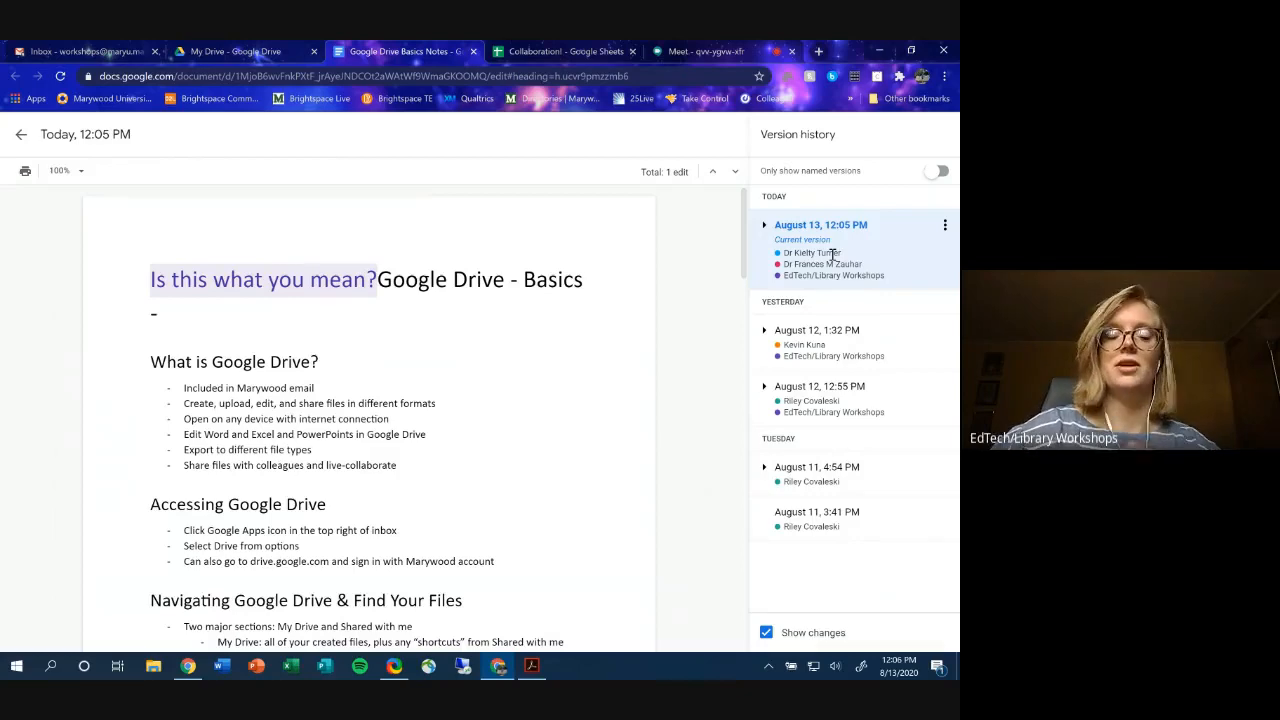
pyautogui.scroll(-6, 481, 395)
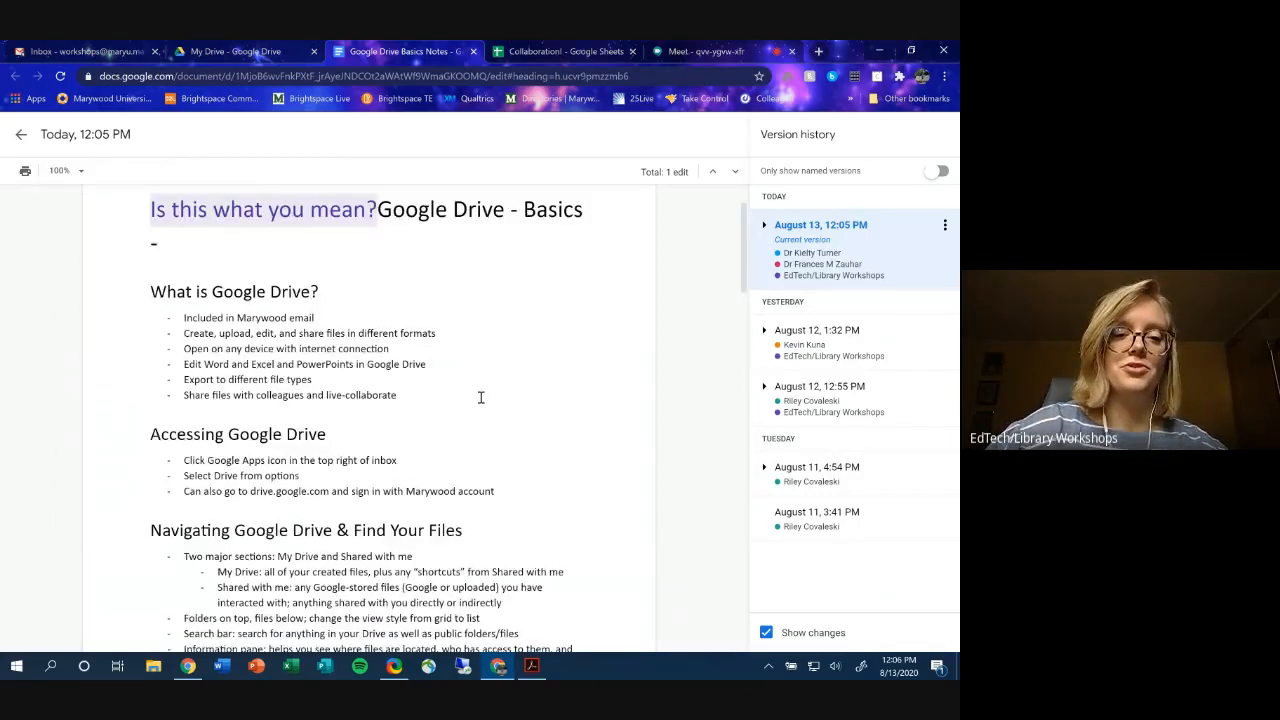
pyautogui.scroll(-8, 481, 397)
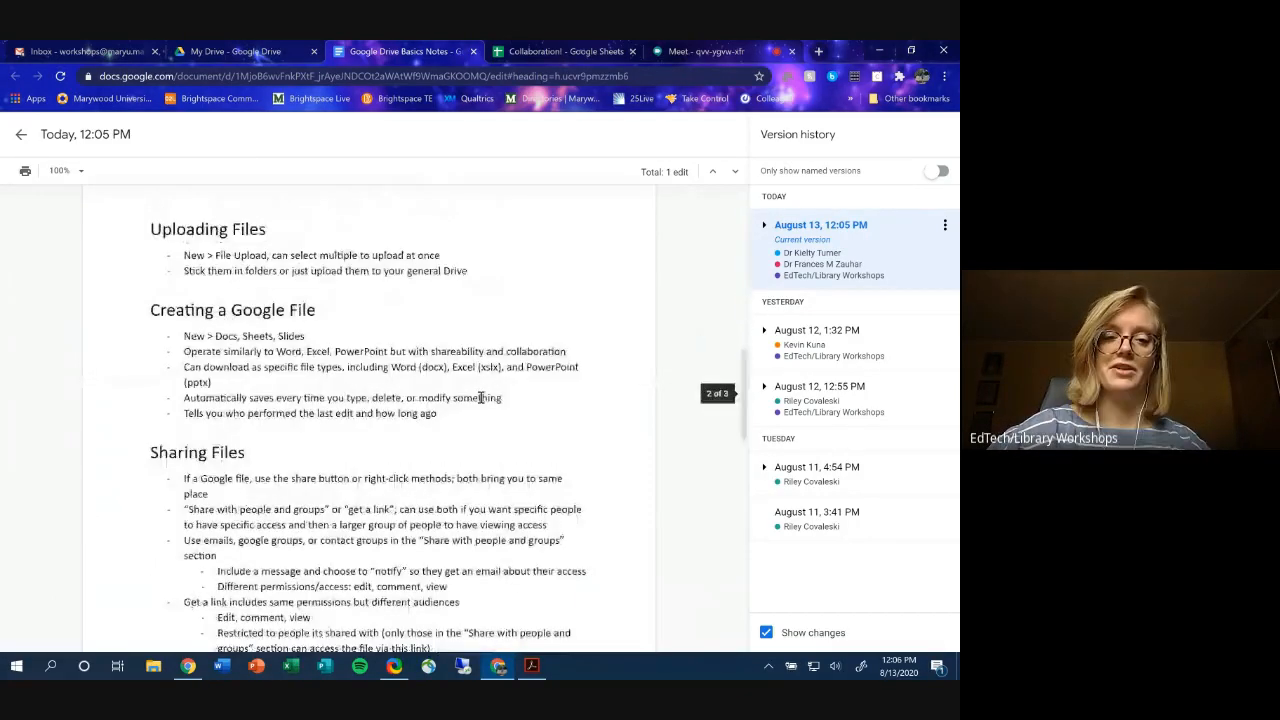
pyautogui.scroll(-1, 481, 397)
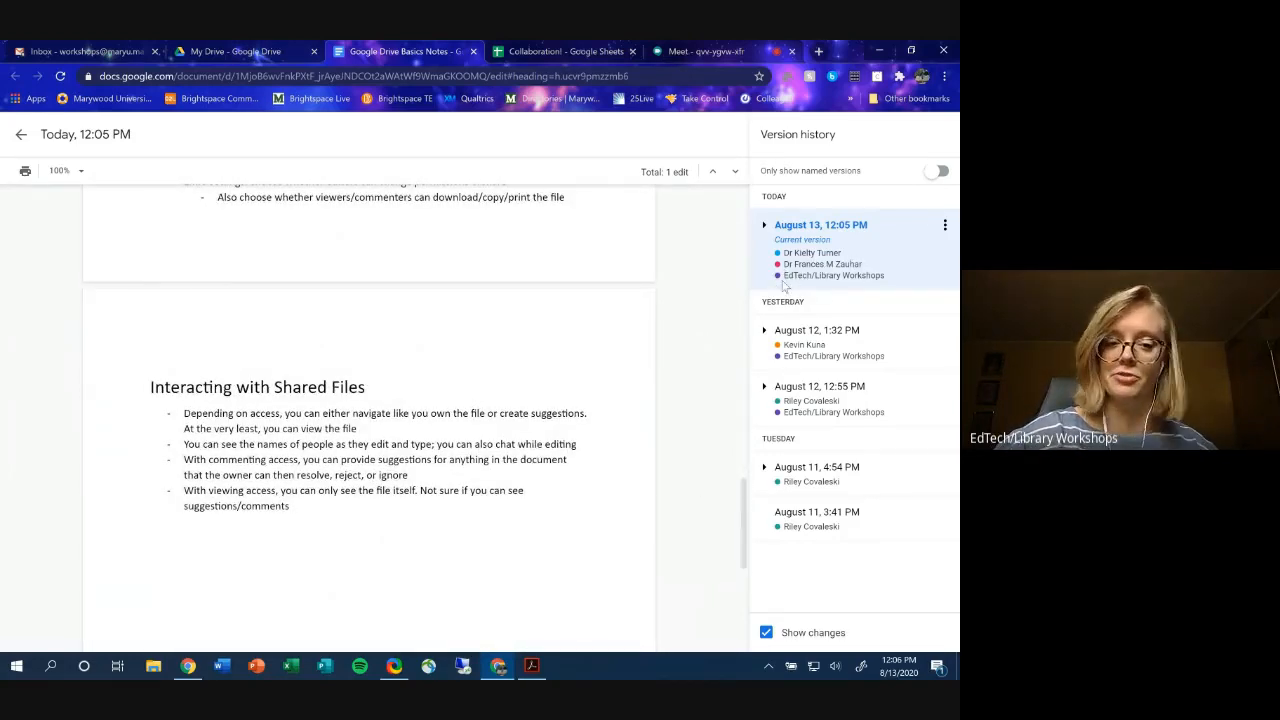
pyautogui.scroll(-3, 526, 386)
pyautogui.scroll(3, 540, 440)
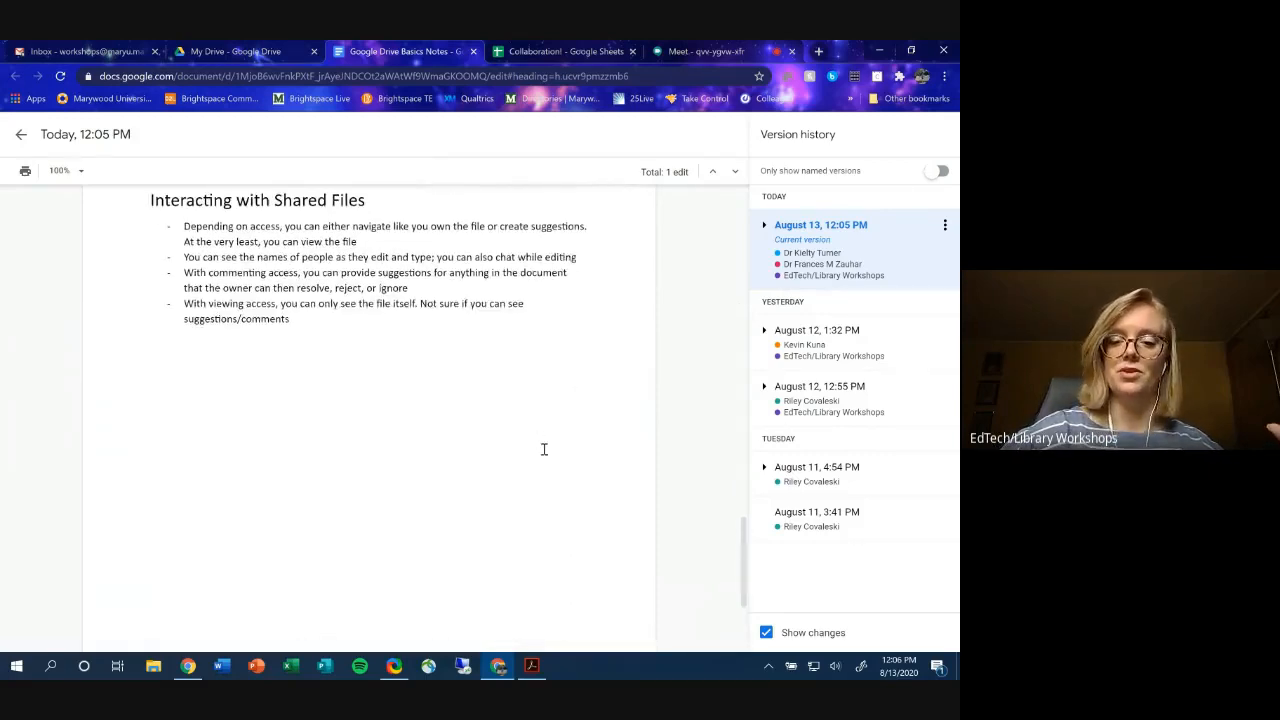
pyautogui.scroll(15, 583, 497)
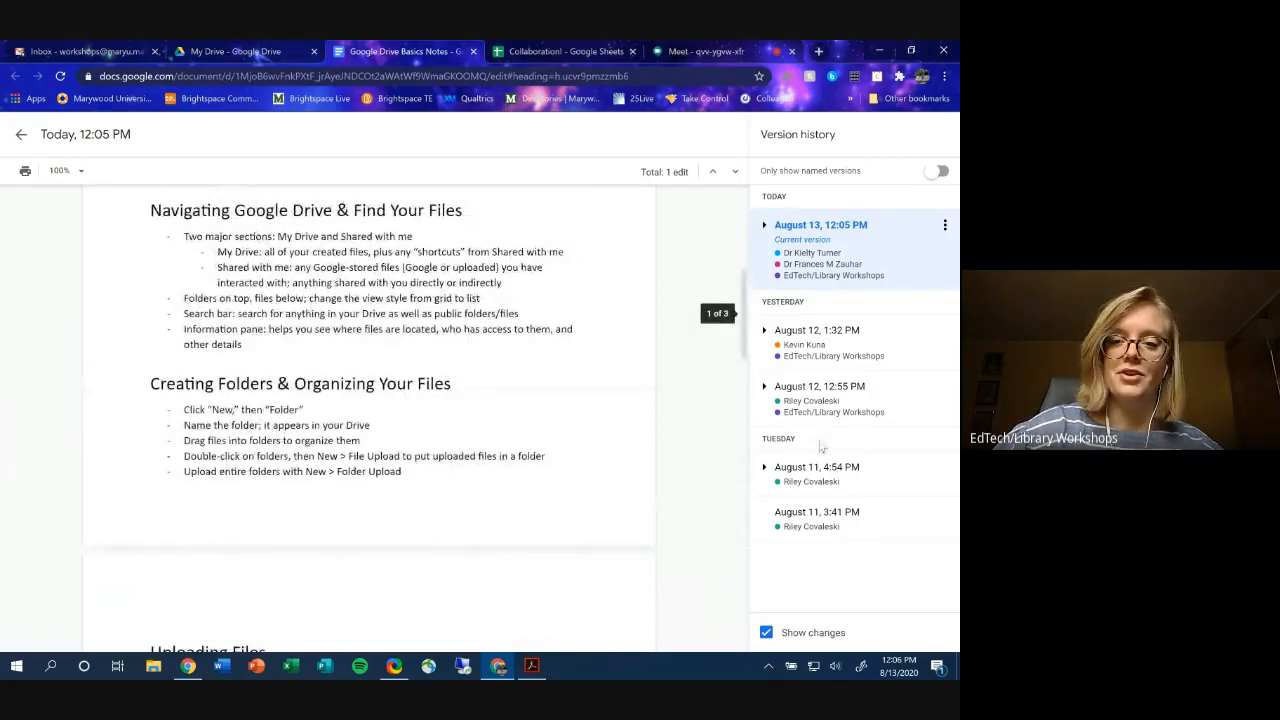
pyautogui.click(847, 337)
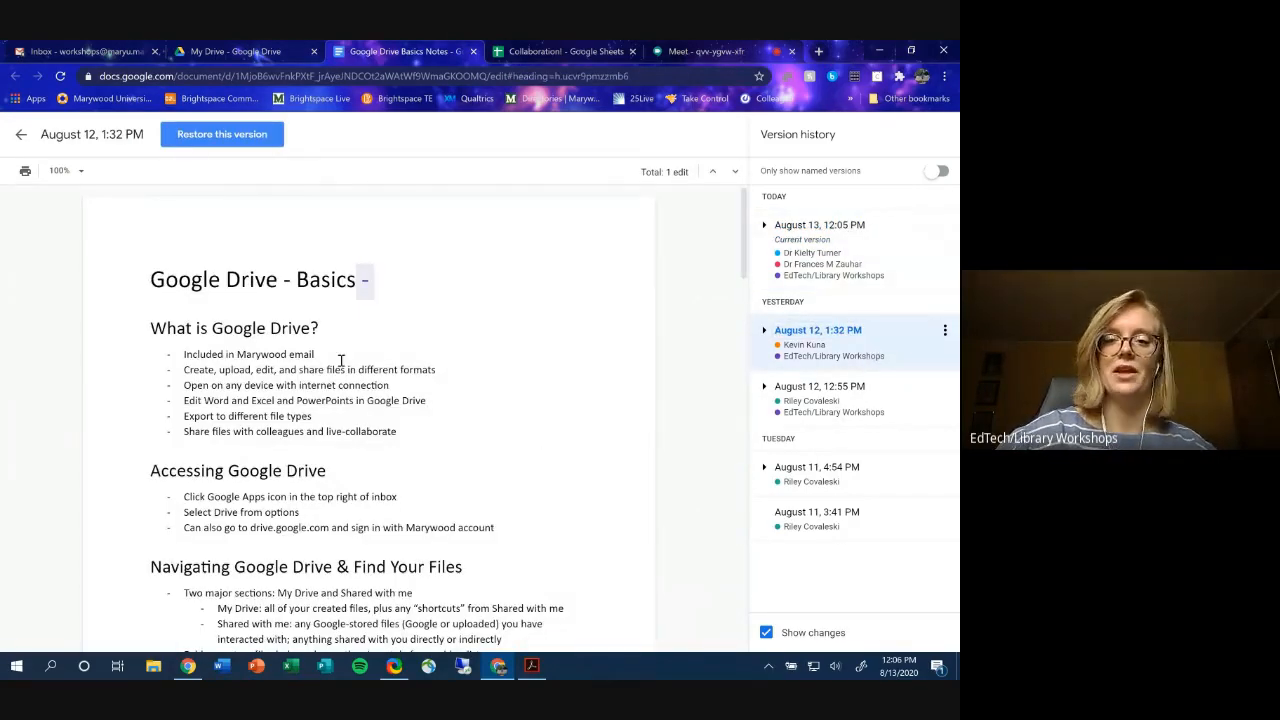
# - Restore the August 12, 1:32 PM version and confirm the revert
pyautogui.moveTo(358, 289)
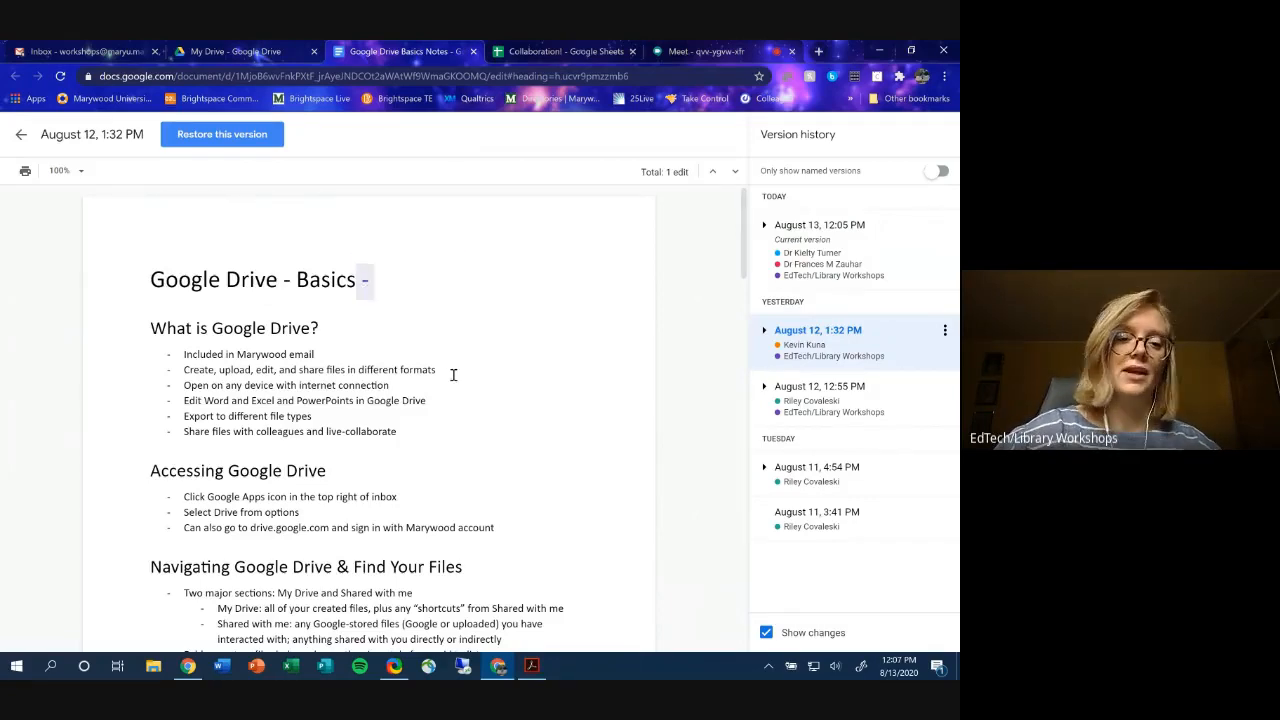
pyautogui.scroll(-1, 453, 374)
pyautogui.click(248, 144)
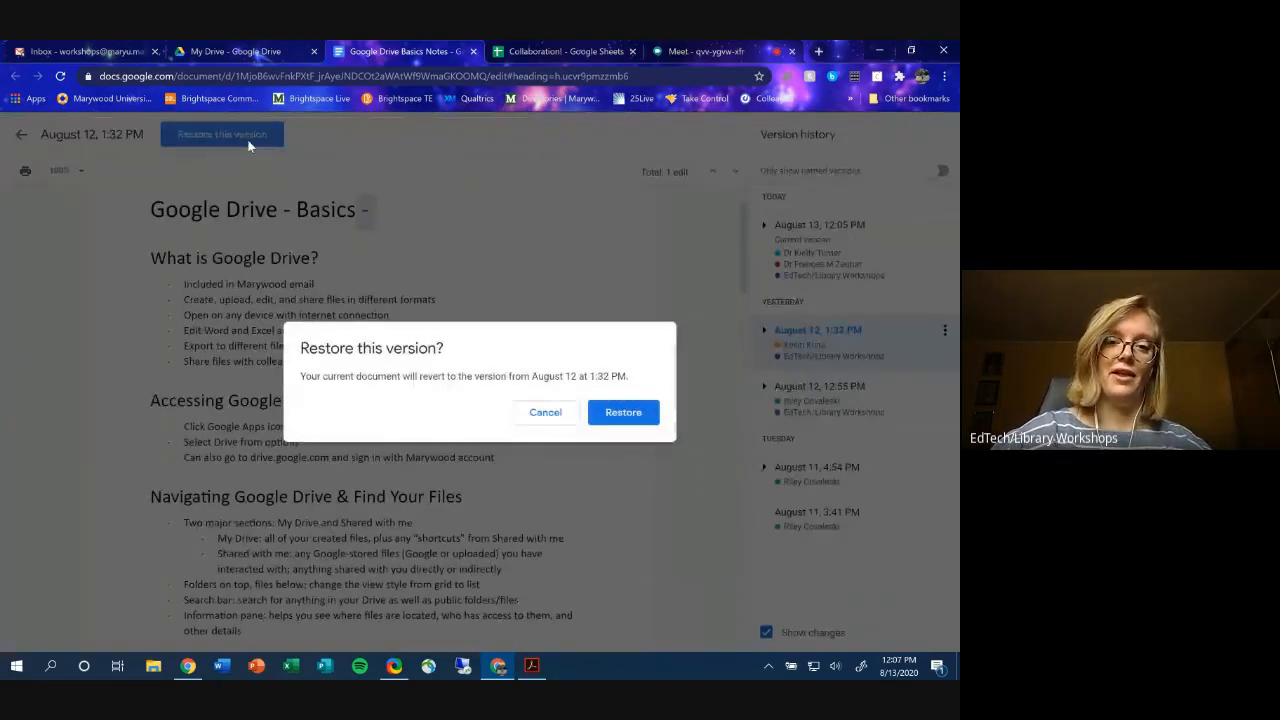
pyautogui.click(622, 415)
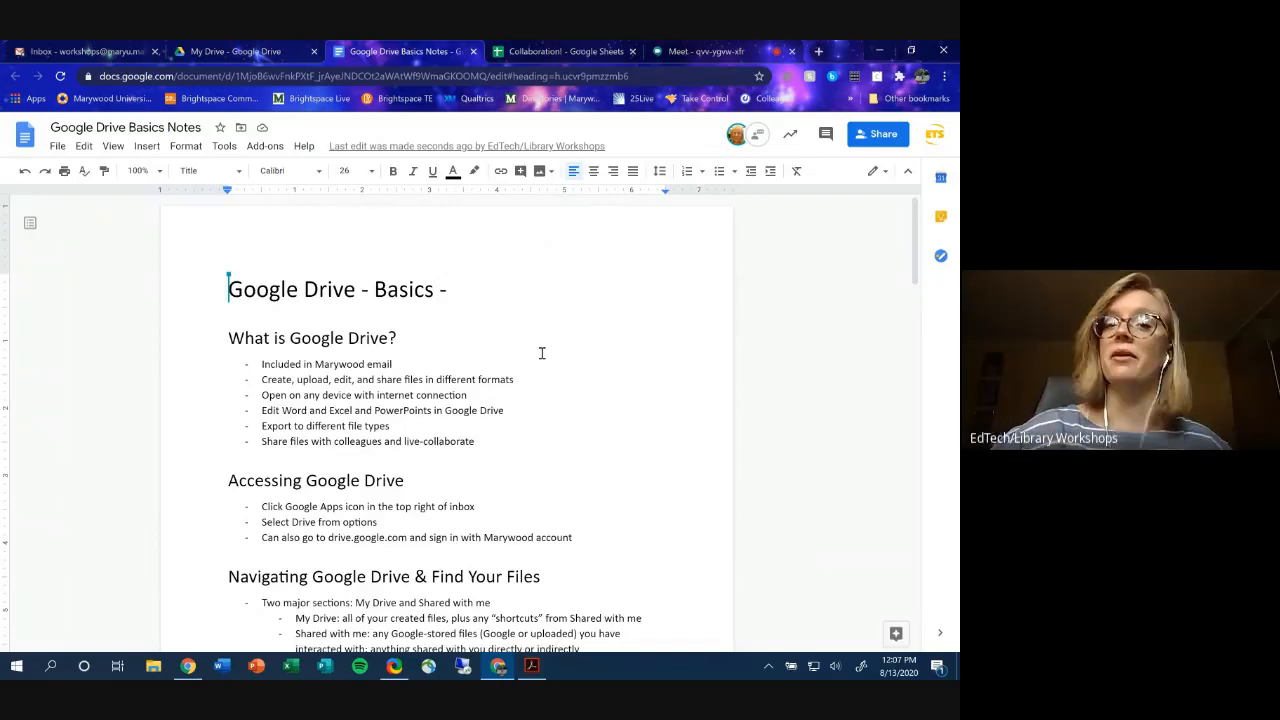
# - Name the current version 'Peer Review' in version history, then go back to the document
pyautogui.click(419, 150)
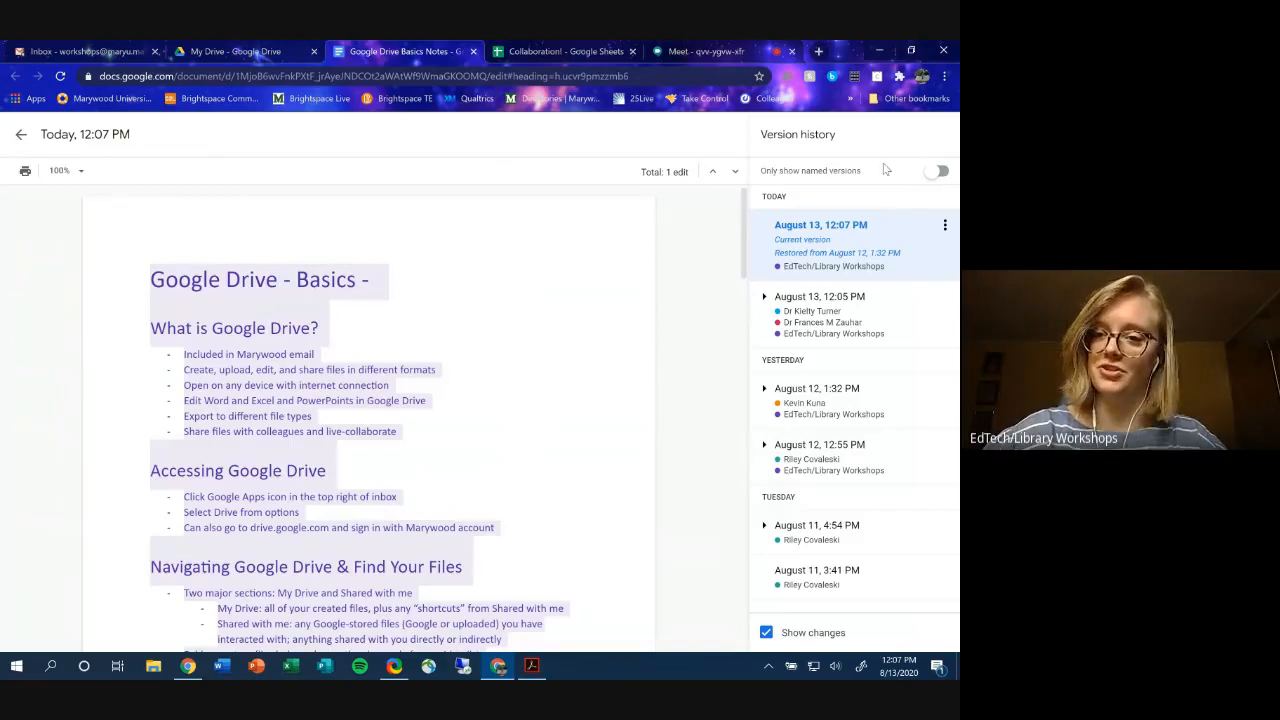
pyautogui.click(863, 225)
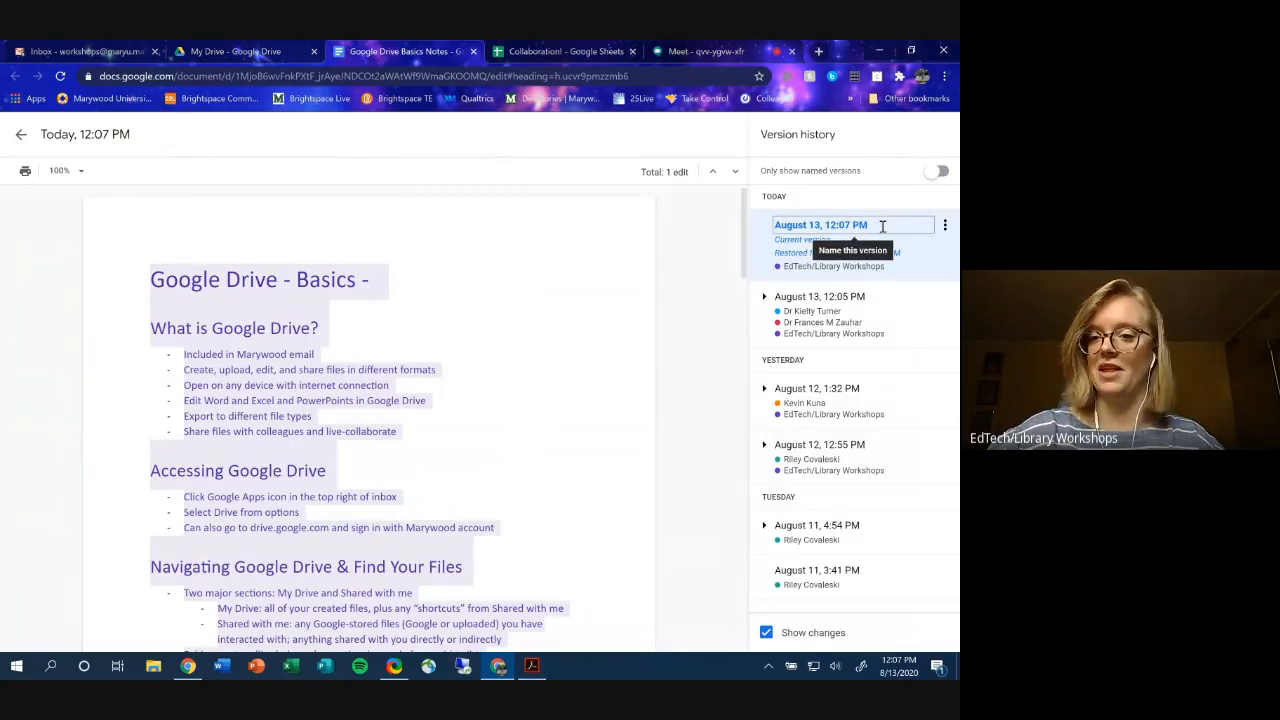
pyautogui.write('PEe')
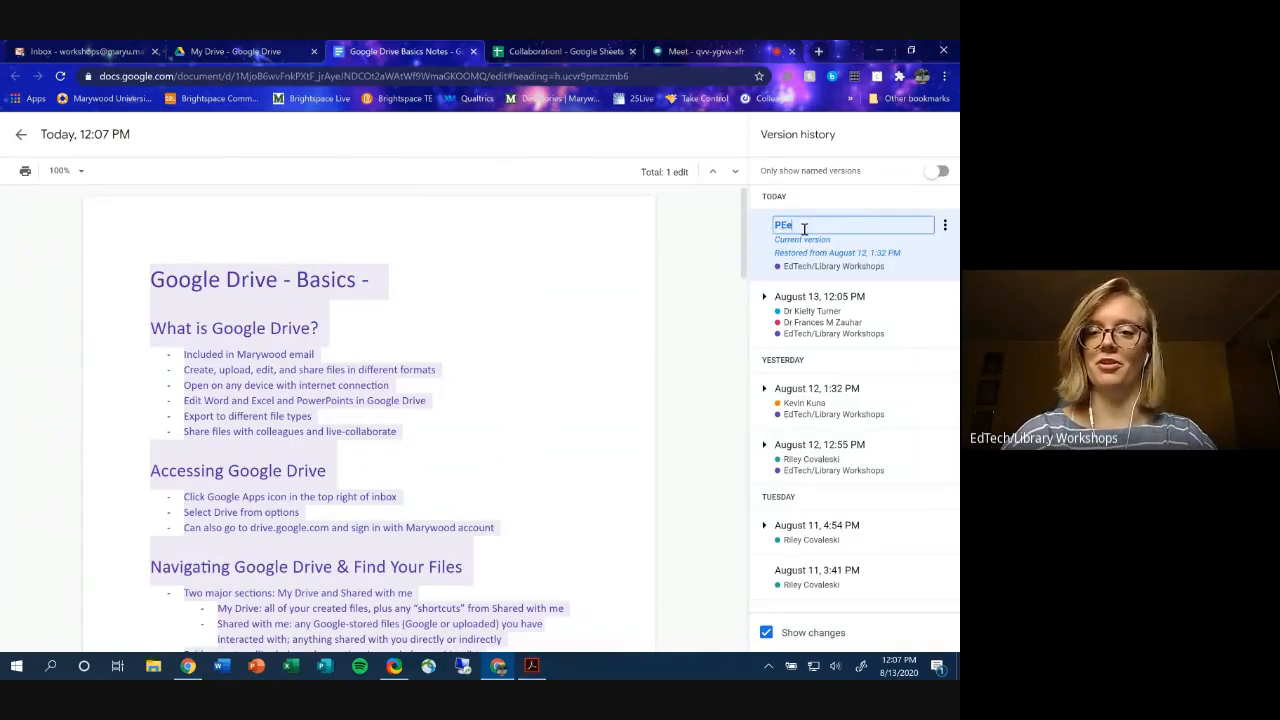
pyautogui.write('r R')
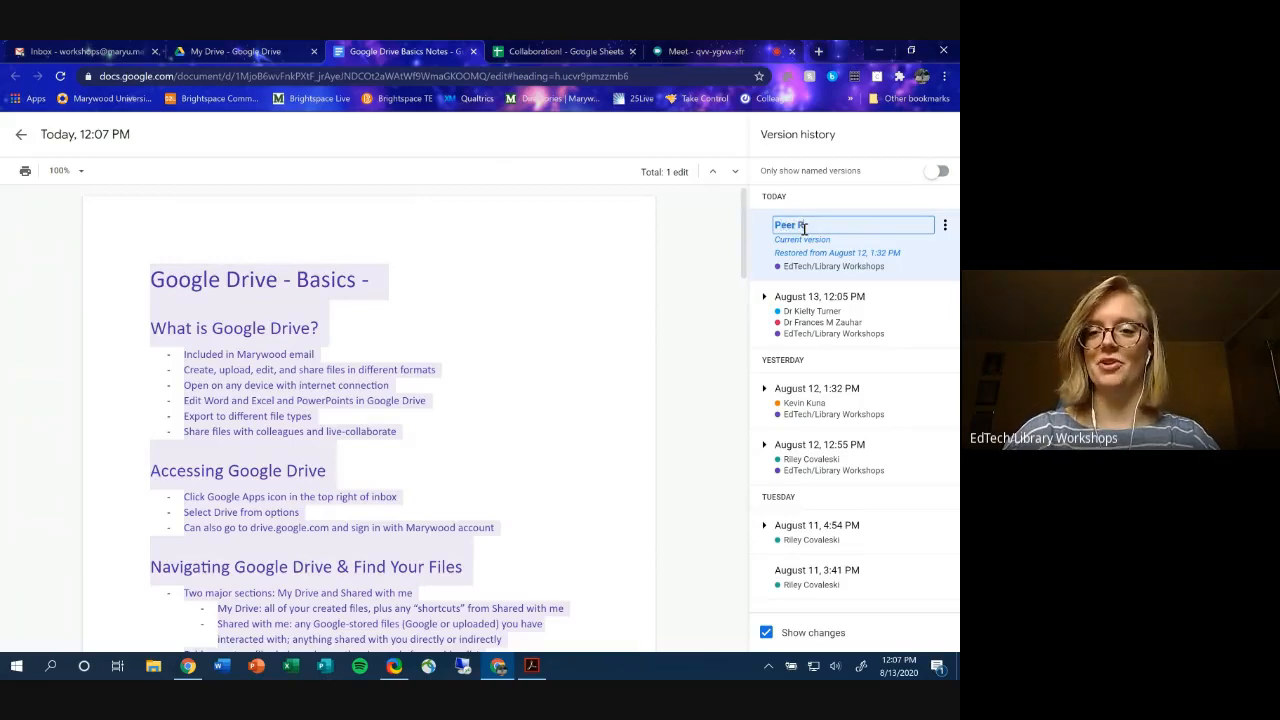
pyautogui.write('eview')
pyautogui.press('Return')
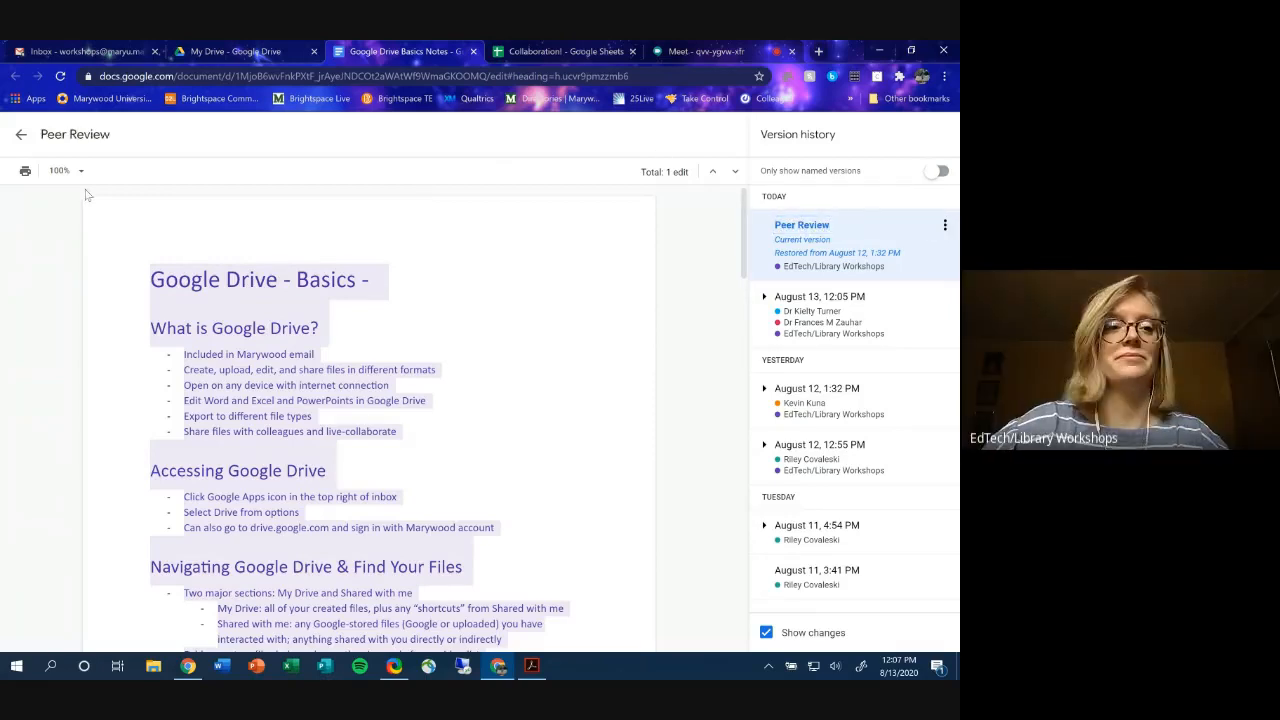
pyautogui.click(22, 136)
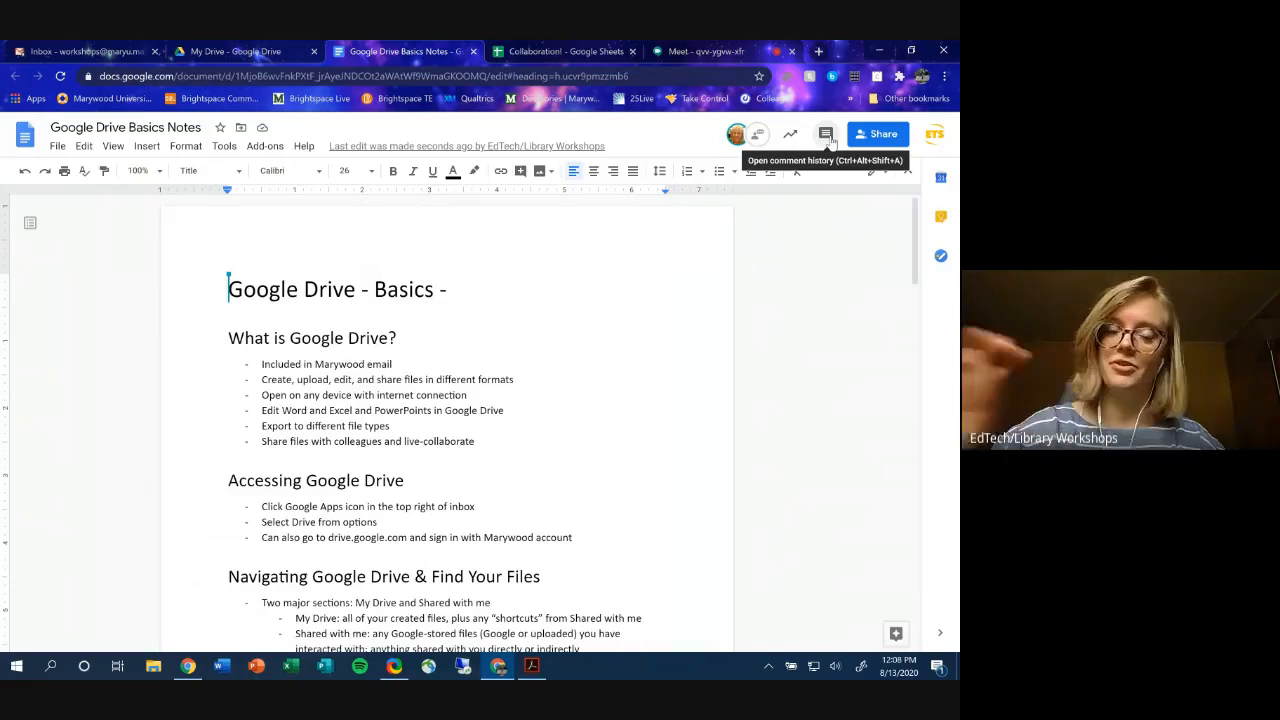
# - Open comment history and scroll through the accepted and rejected suggestion threads
pyautogui.click(830, 140)
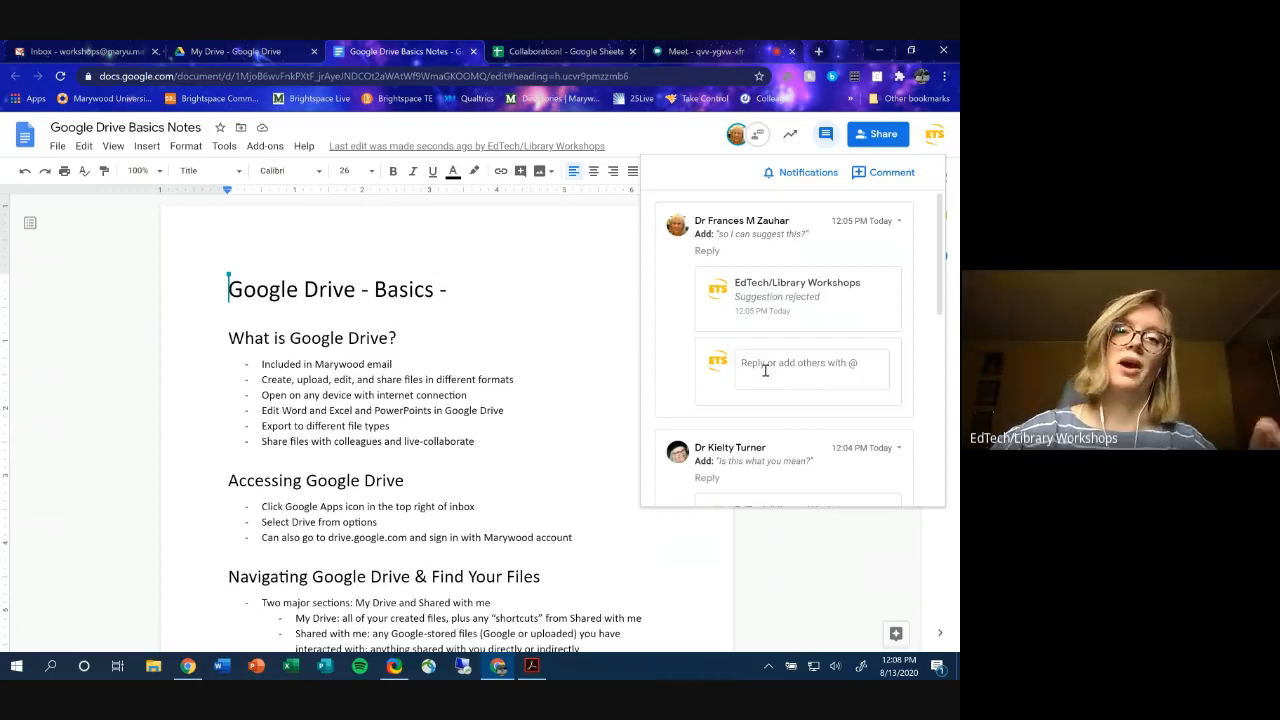
pyautogui.scroll(-2, 765, 370)
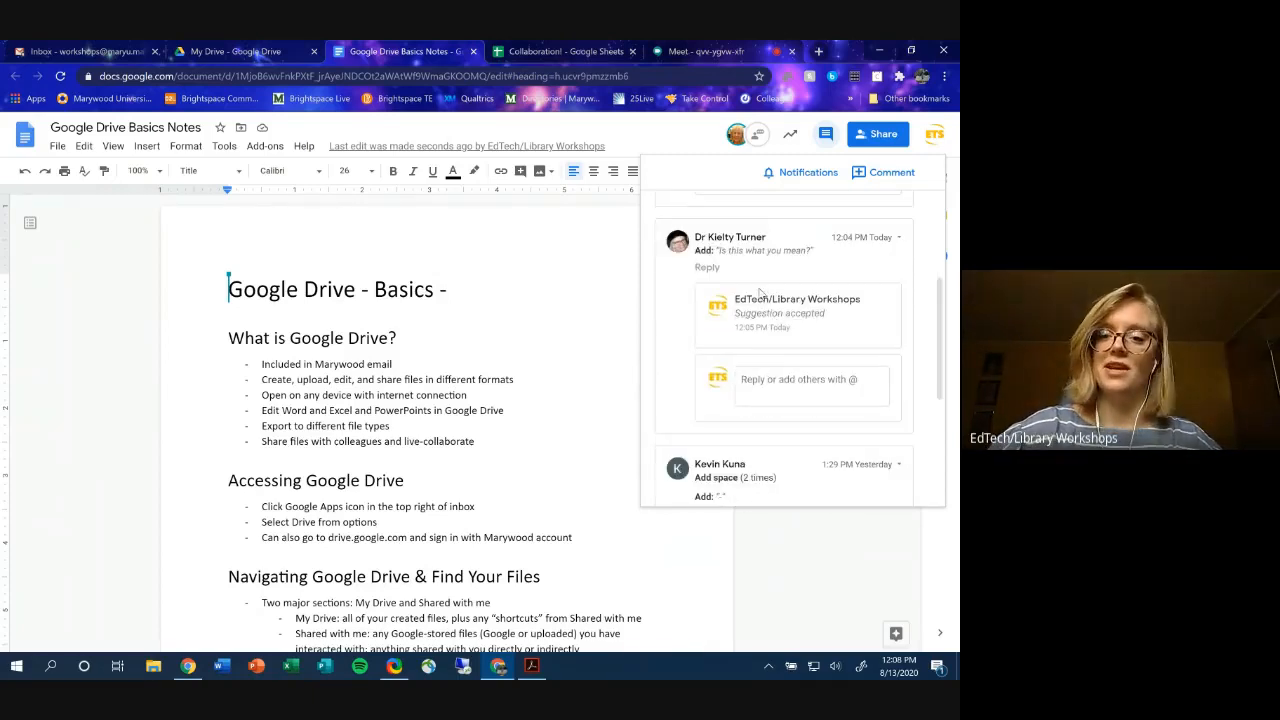
pyautogui.scroll(-1, 760, 292)
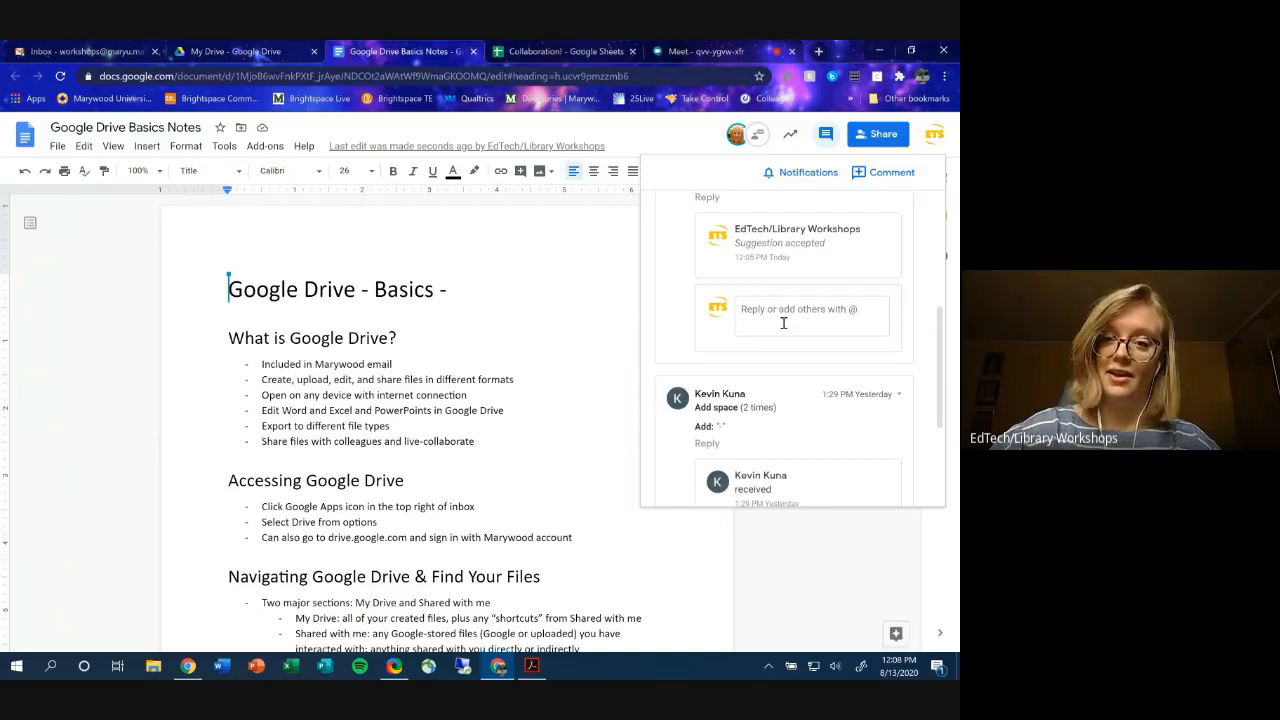
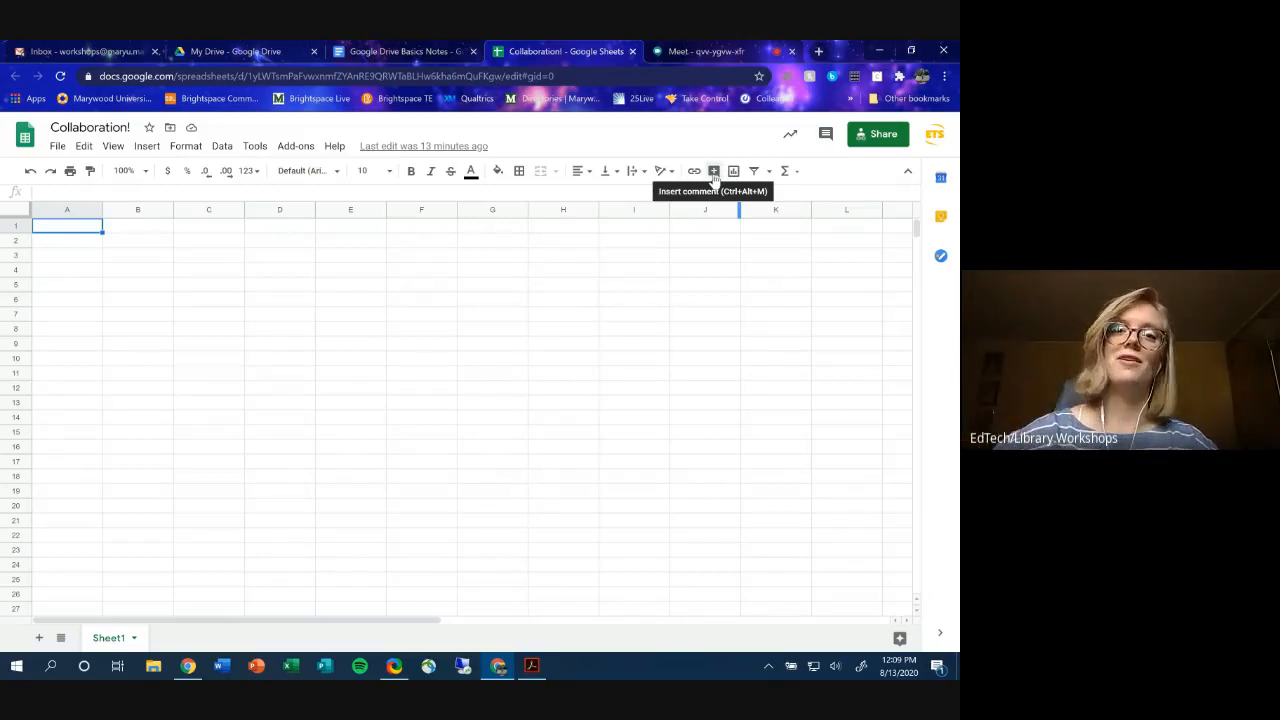
# - Post the comment 'Great job!' on cell A1 and dismiss the comment card
pyautogui.click(714, 176)
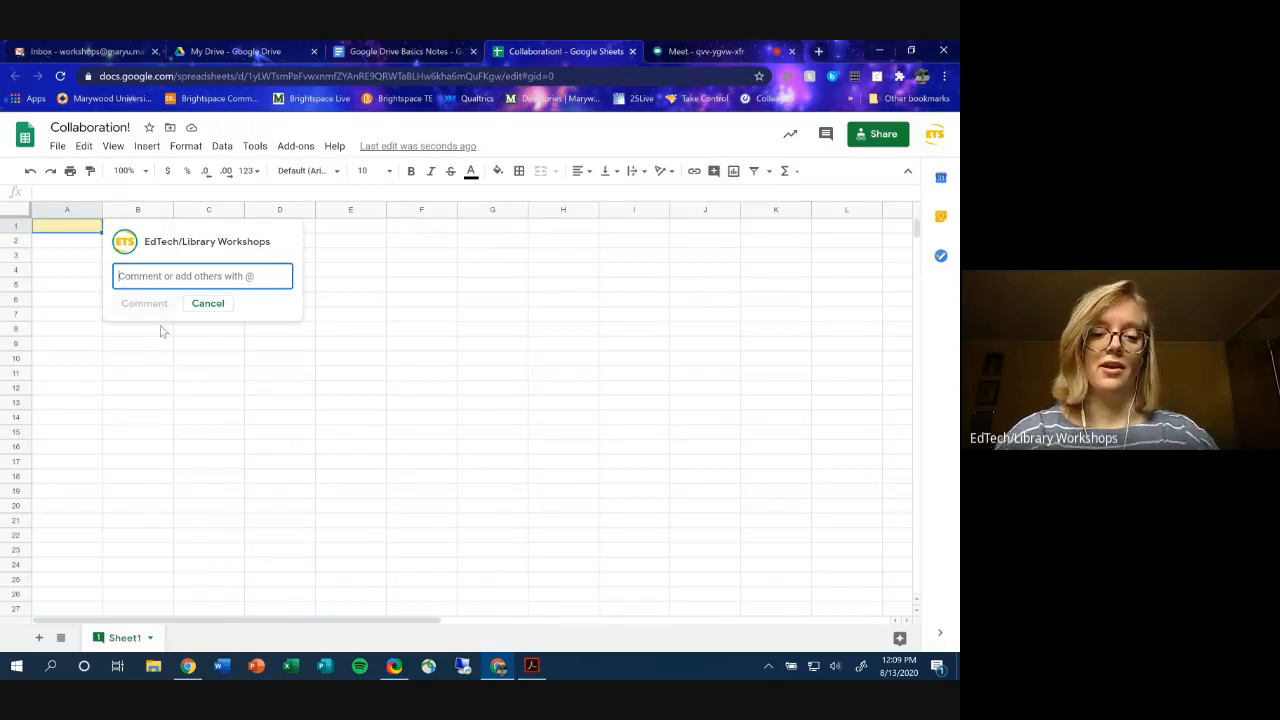
pyautogui.write('Great job!')
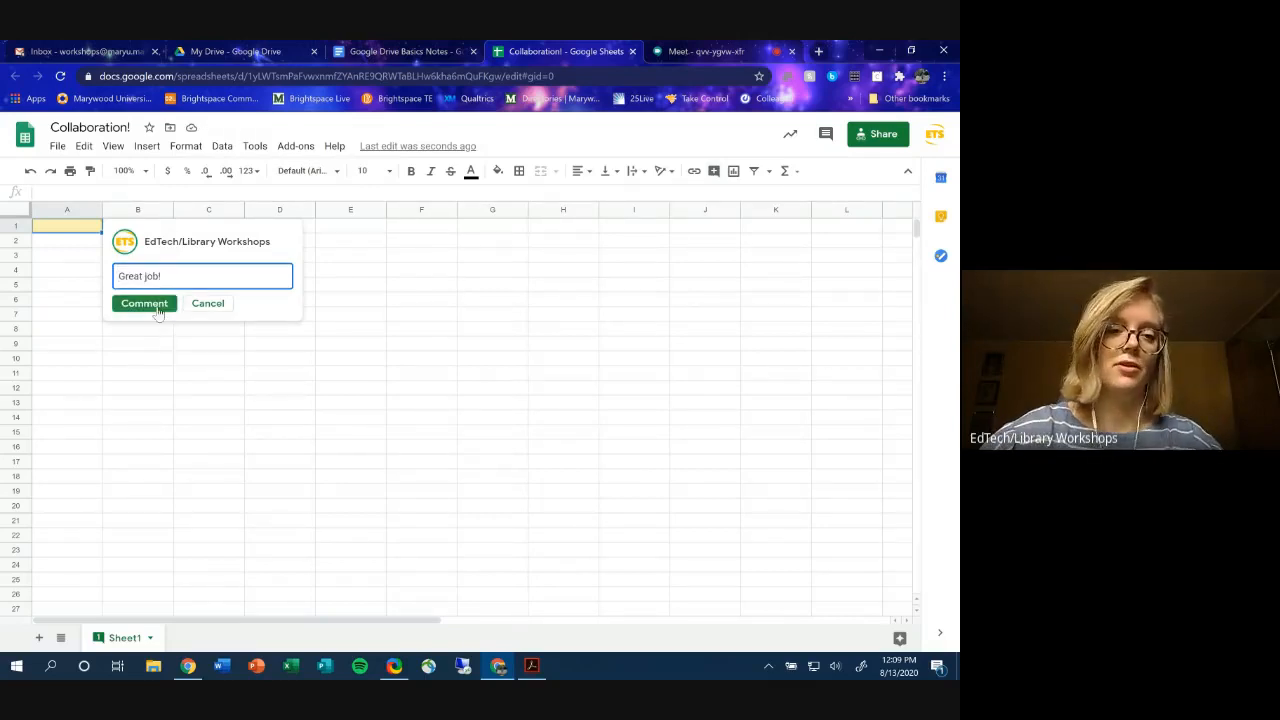
pyautogui.click(157, 308)
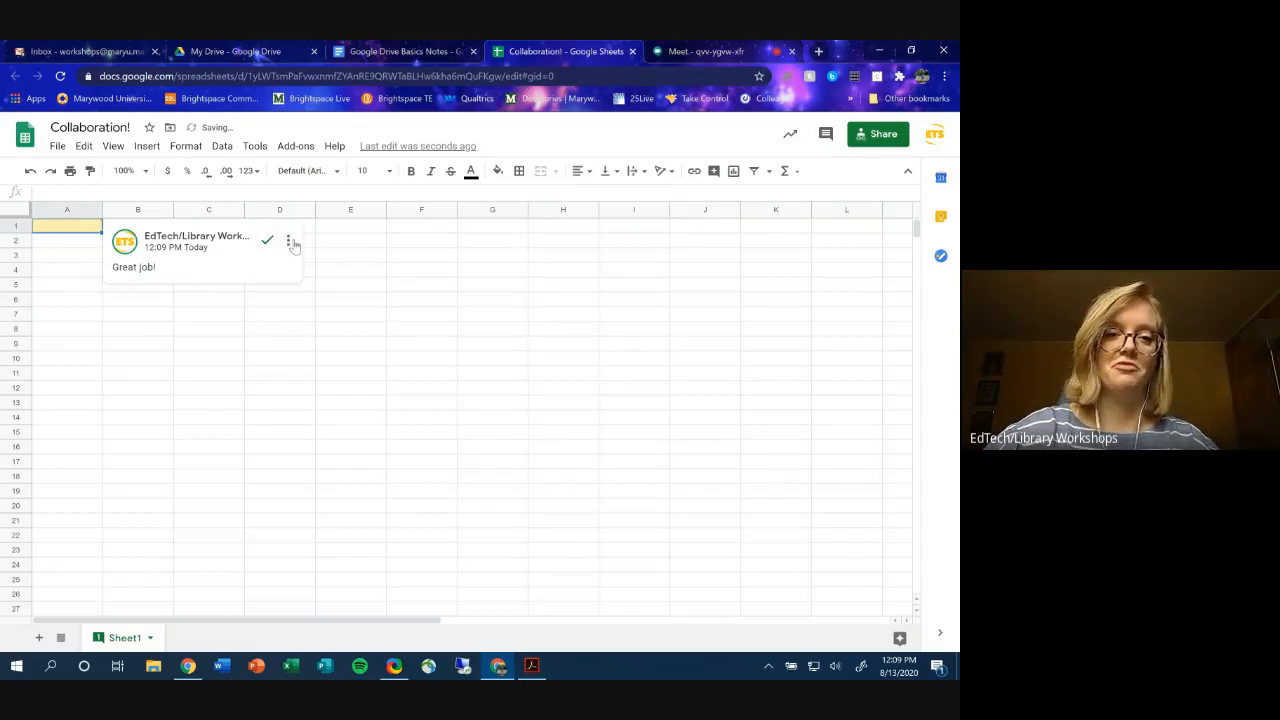
pyautogui.click(68, 241)
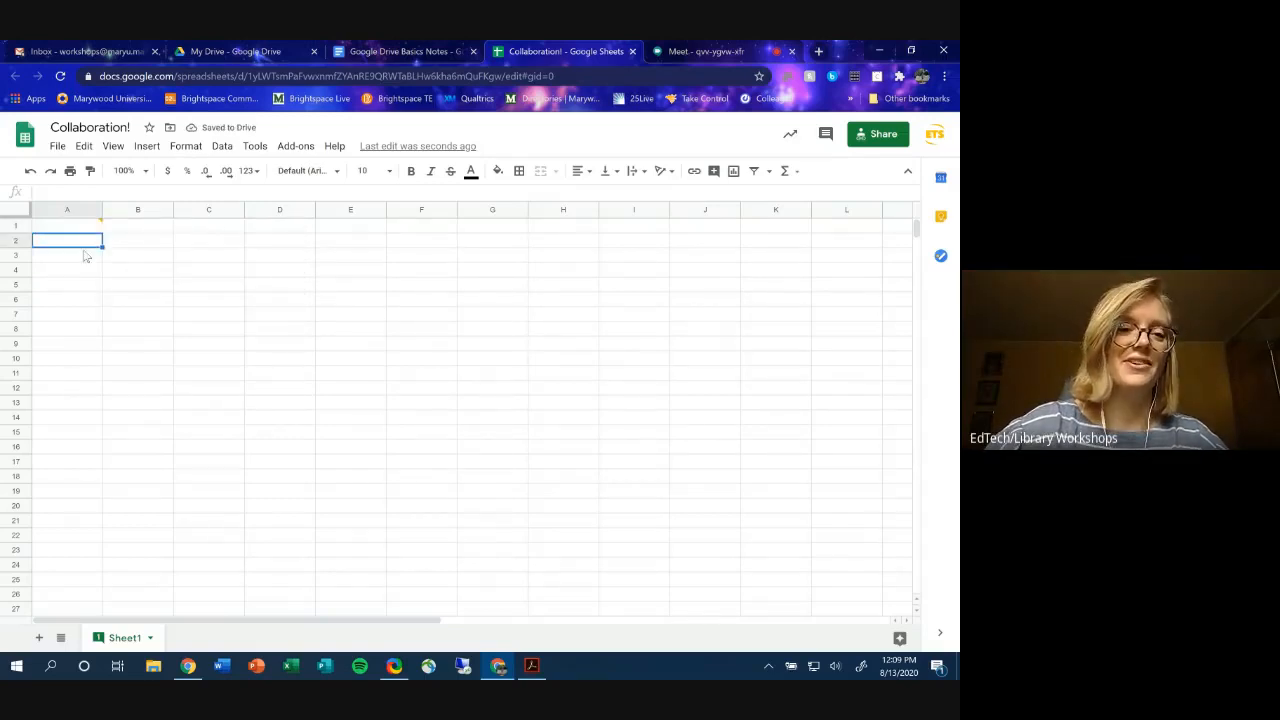
pyautogui.moveTo(102, 231)
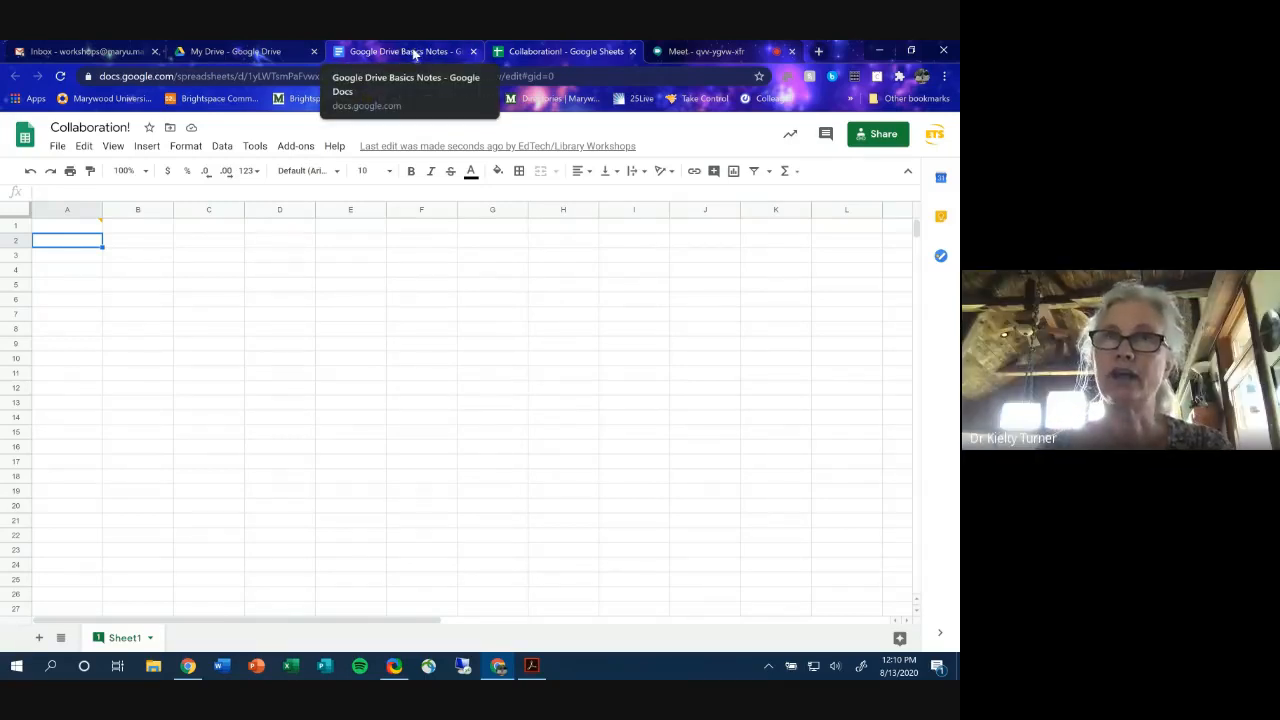
# - Upload 'Example for Bongo Early Risers.mp4' from the Desktop into My Drive
pyautogui.click(260, 51)
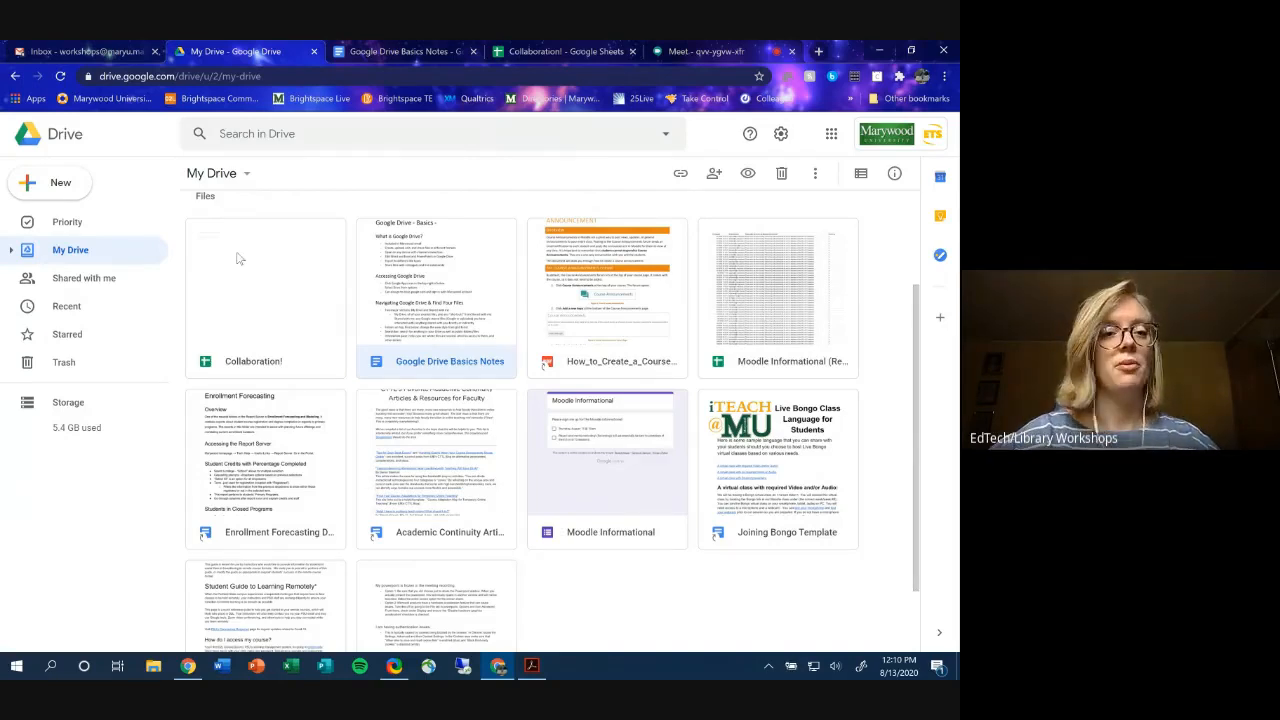
pyautogui.click(60, 185)
pyautogui.click(68, 224)
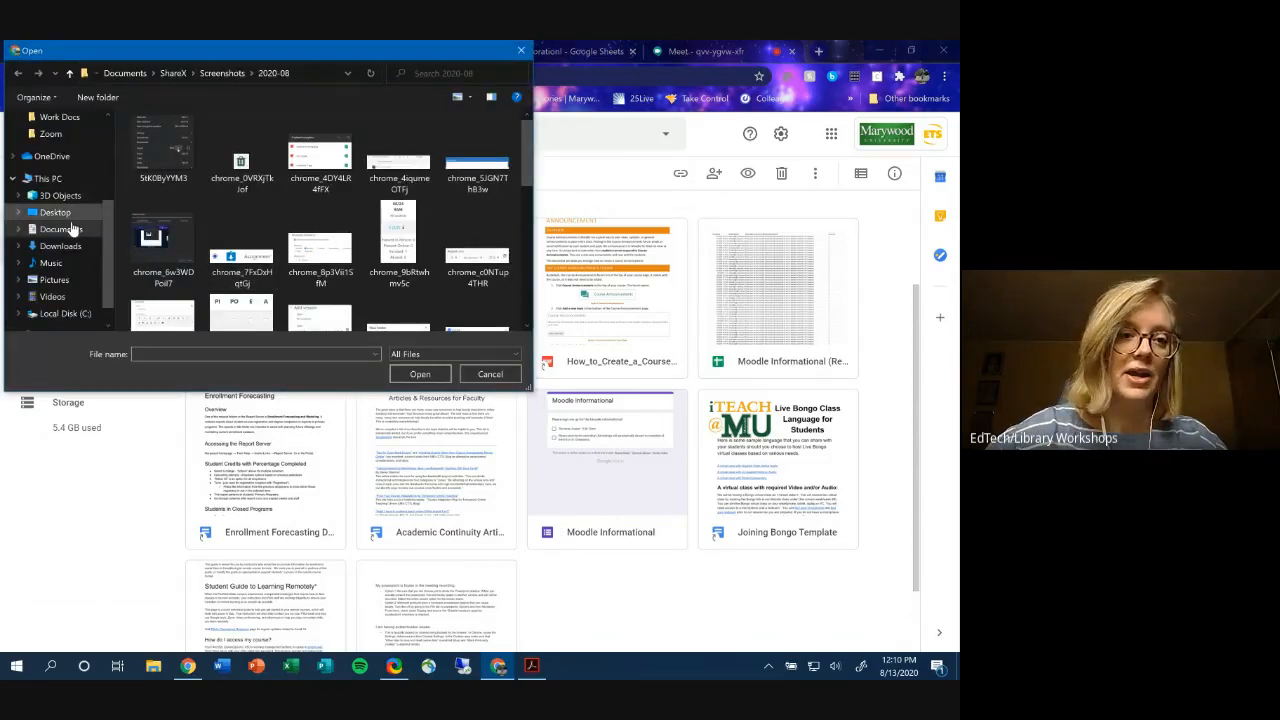
pyautogui.scroll(2, 60, 240)
pyautogui.scroll(3, 84, 158)
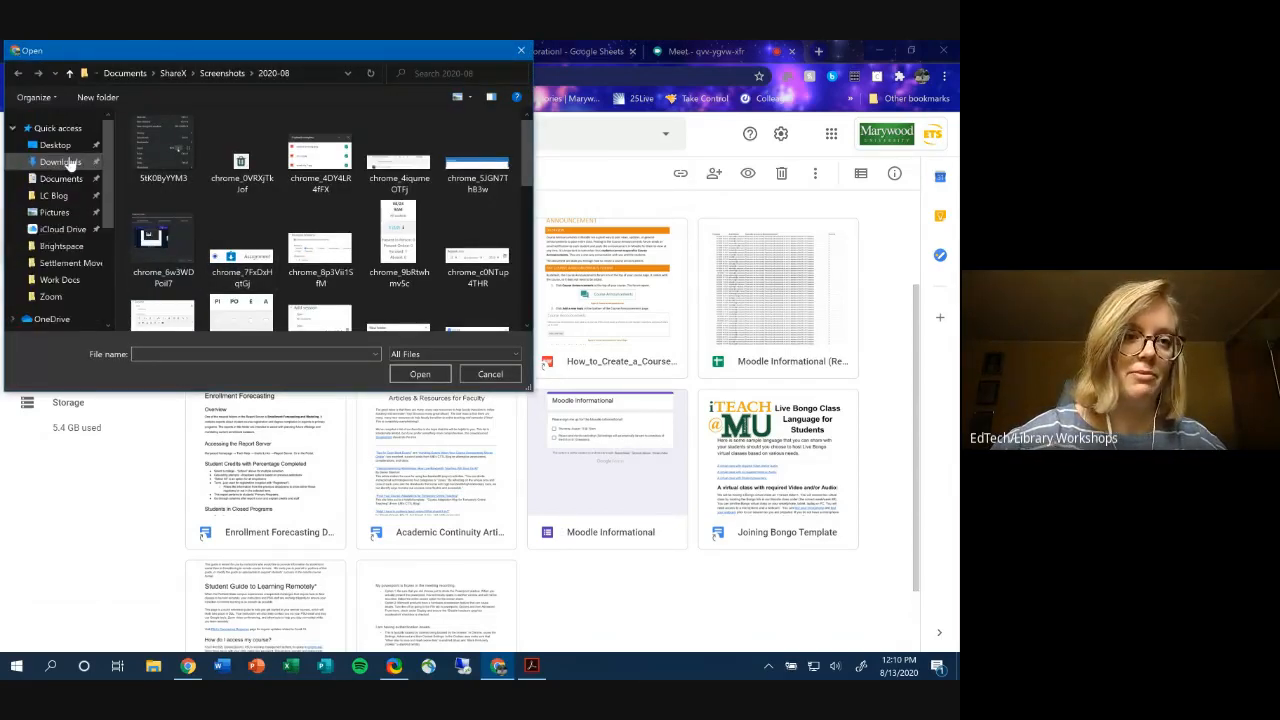
pyautogui.click(55, 145)
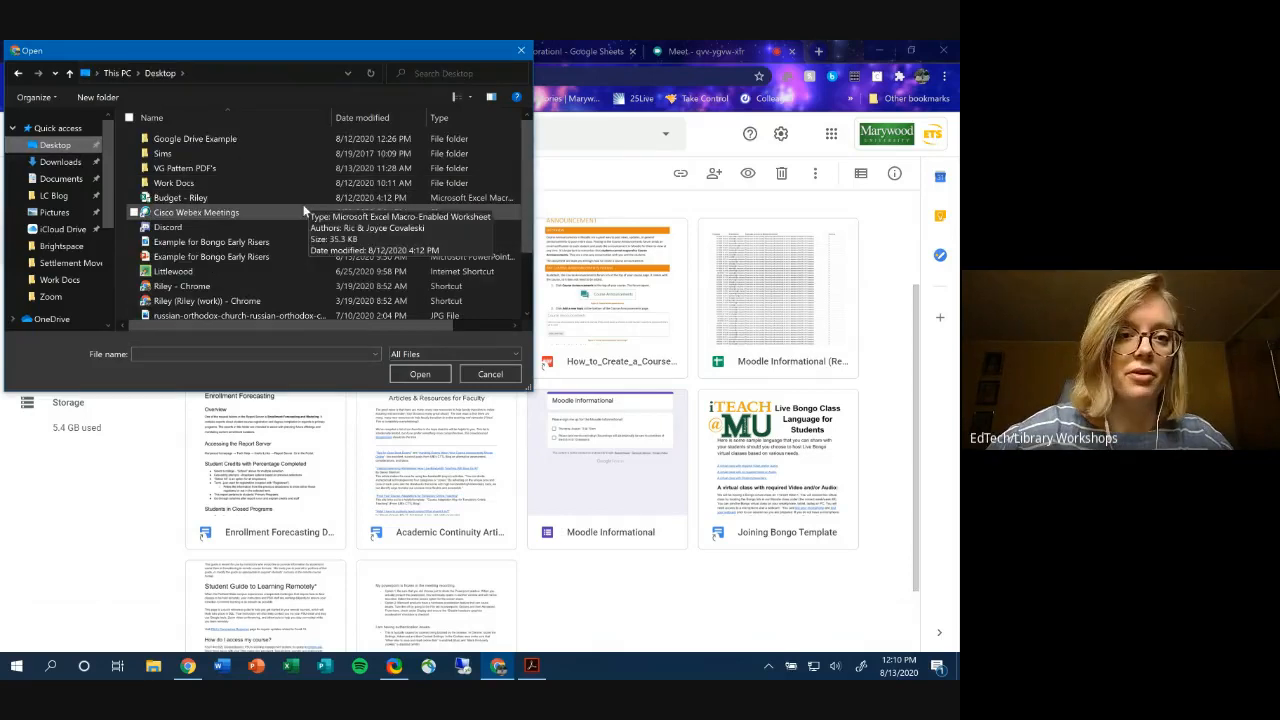
pyautogui.scroll(-1, 303, 209)
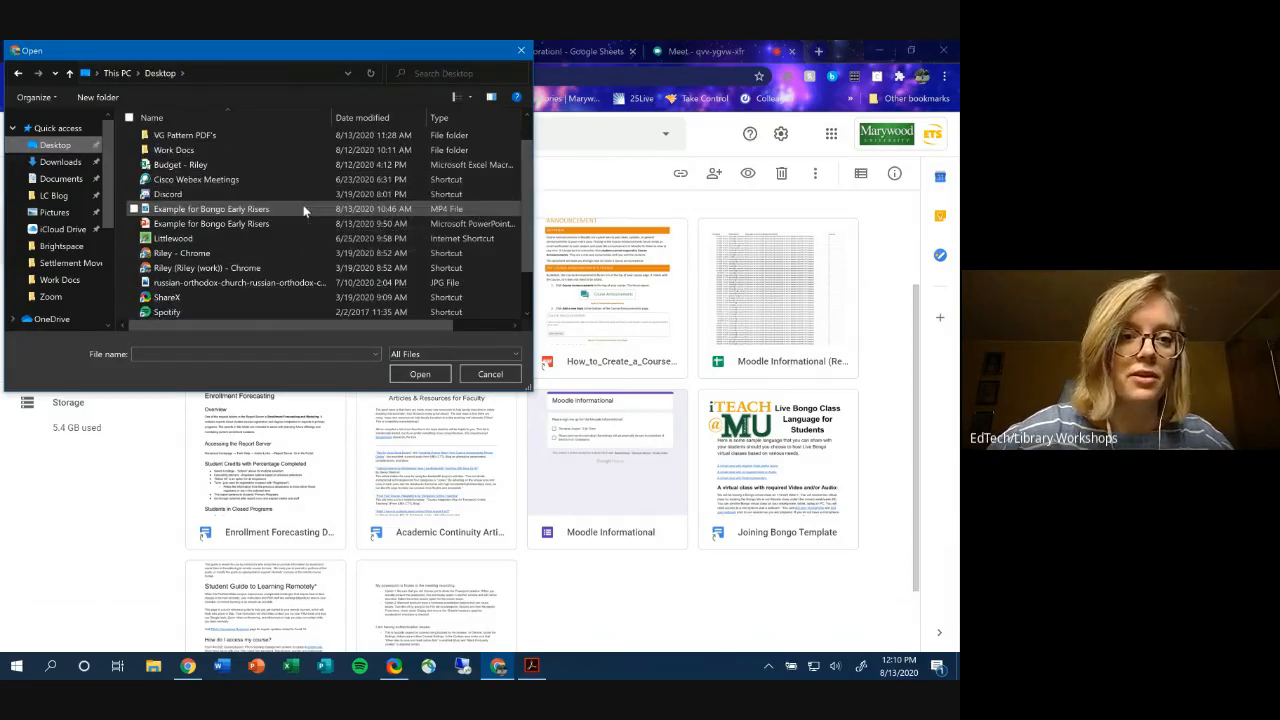
pyautogui.doubleClick(244, 210)
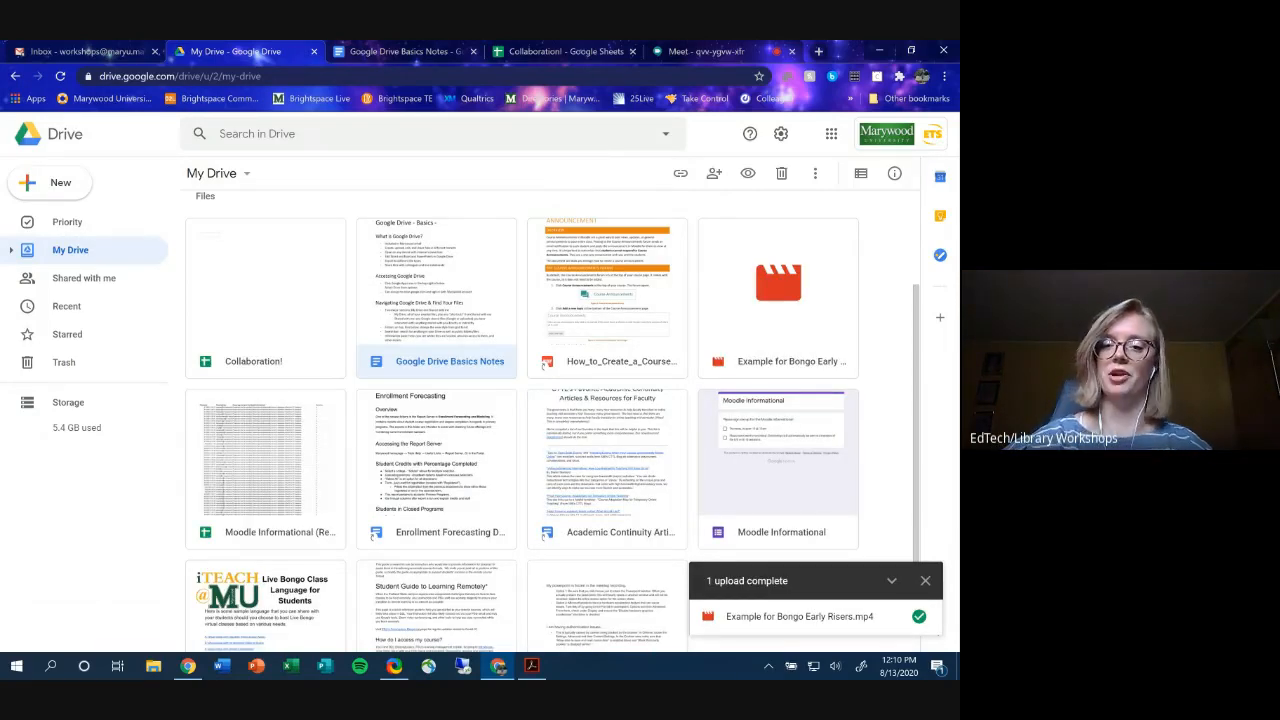
# - Review the Bongo MP4's link settings, leaving access Restricted, and close the Share dialog
pyautogui.rightClick(788, 342)
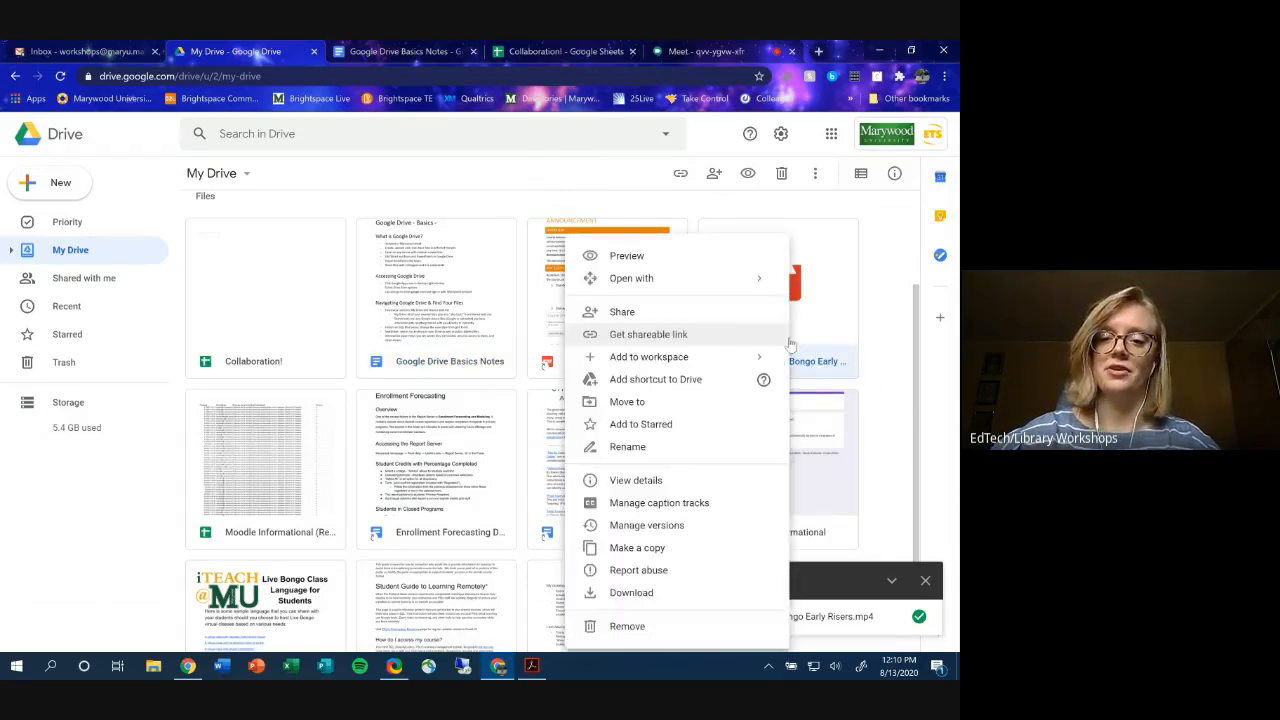
pyautogui.click(678, 327)
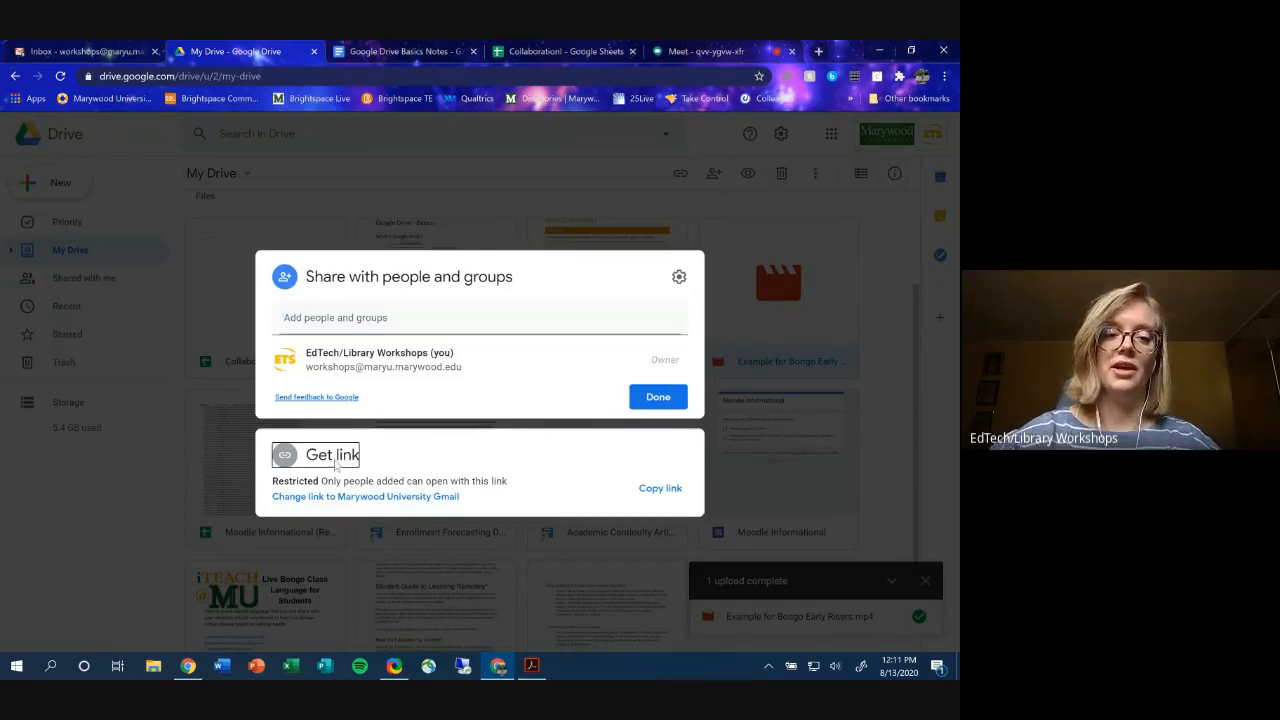
pyautogui.click(337, 461)
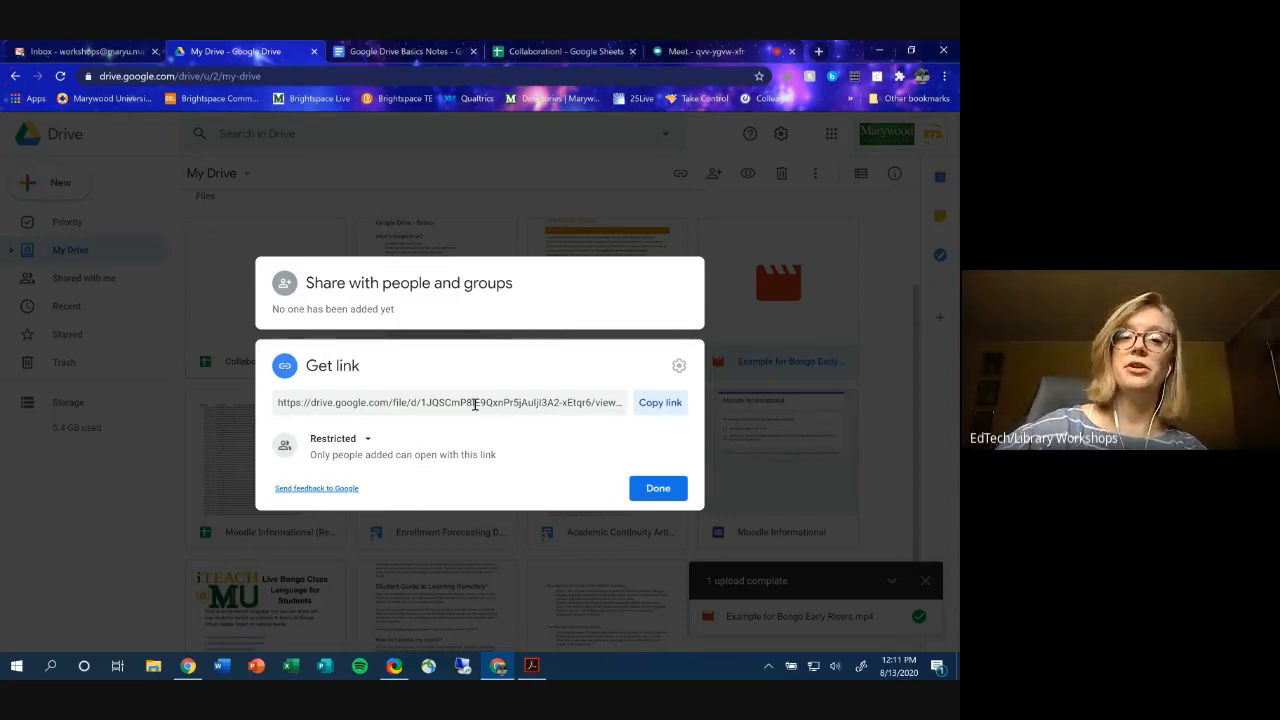
pyautogui.click(483, 235)
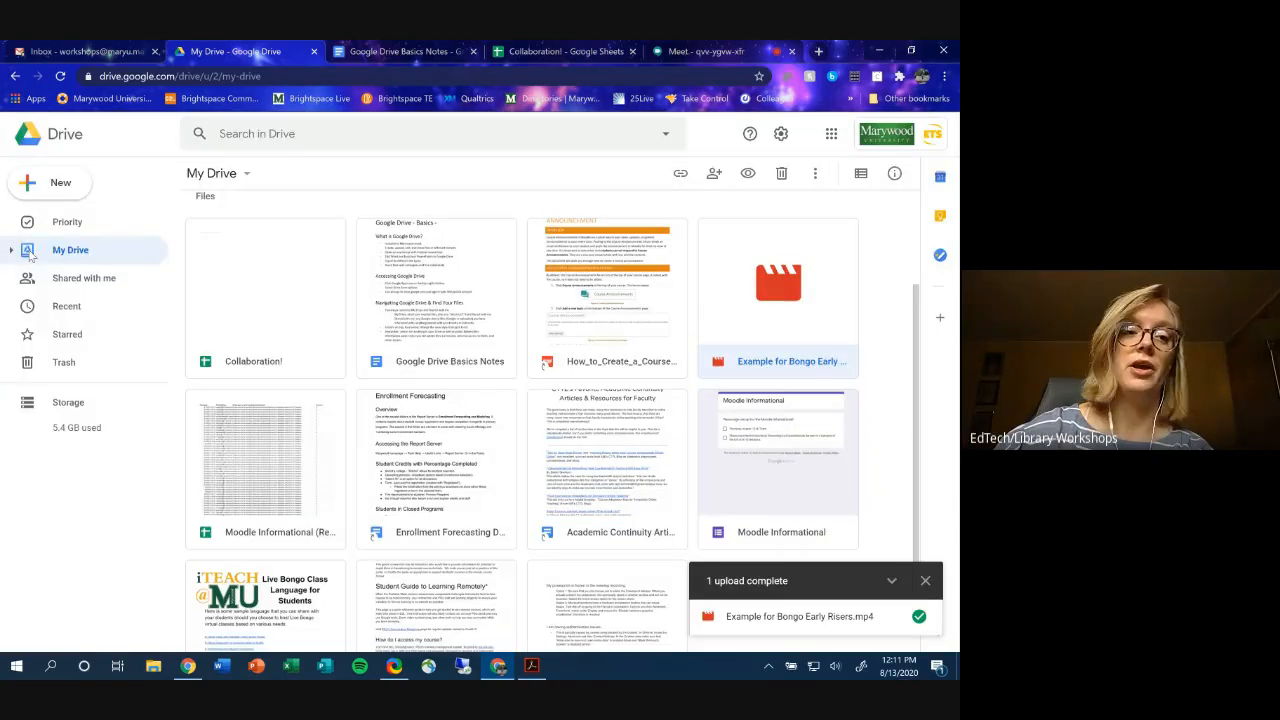
# - Create a new folder named 'Videos for 8/26' in My Drive
pyautogui.scroll(3, 272, 345)
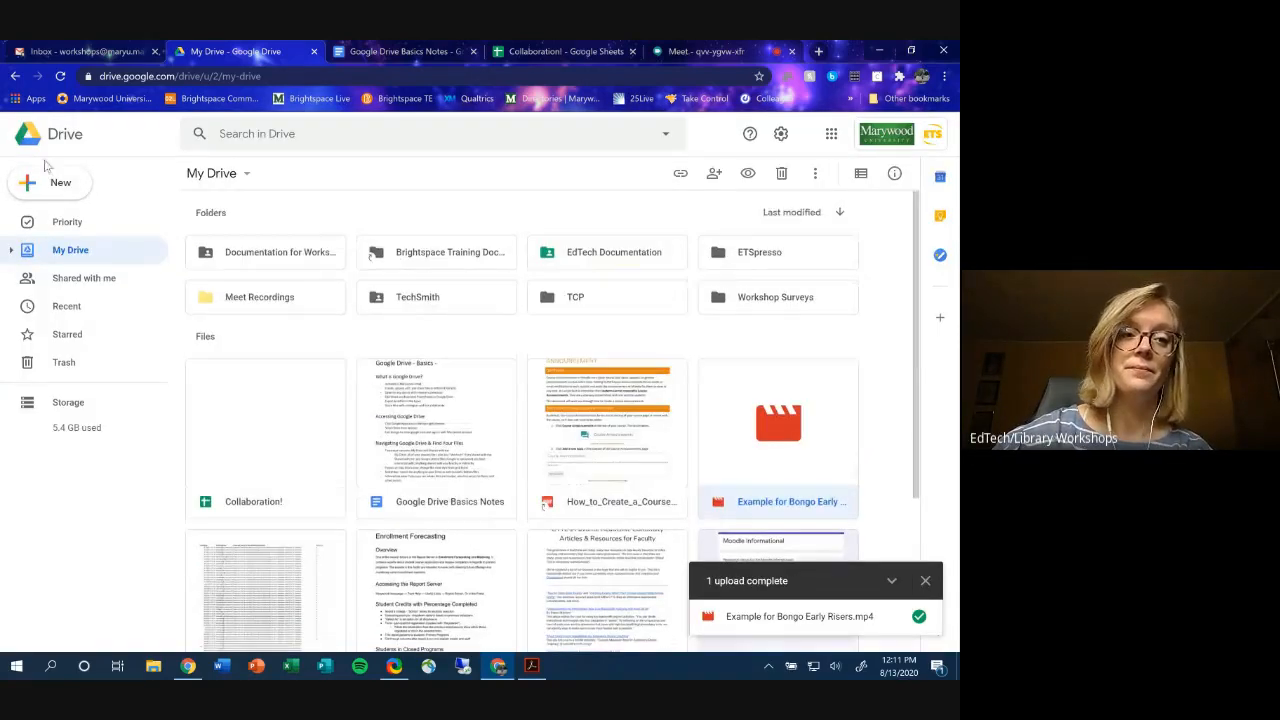
pyautogui.click(45, 182)
pyautogui.click(58, 189)
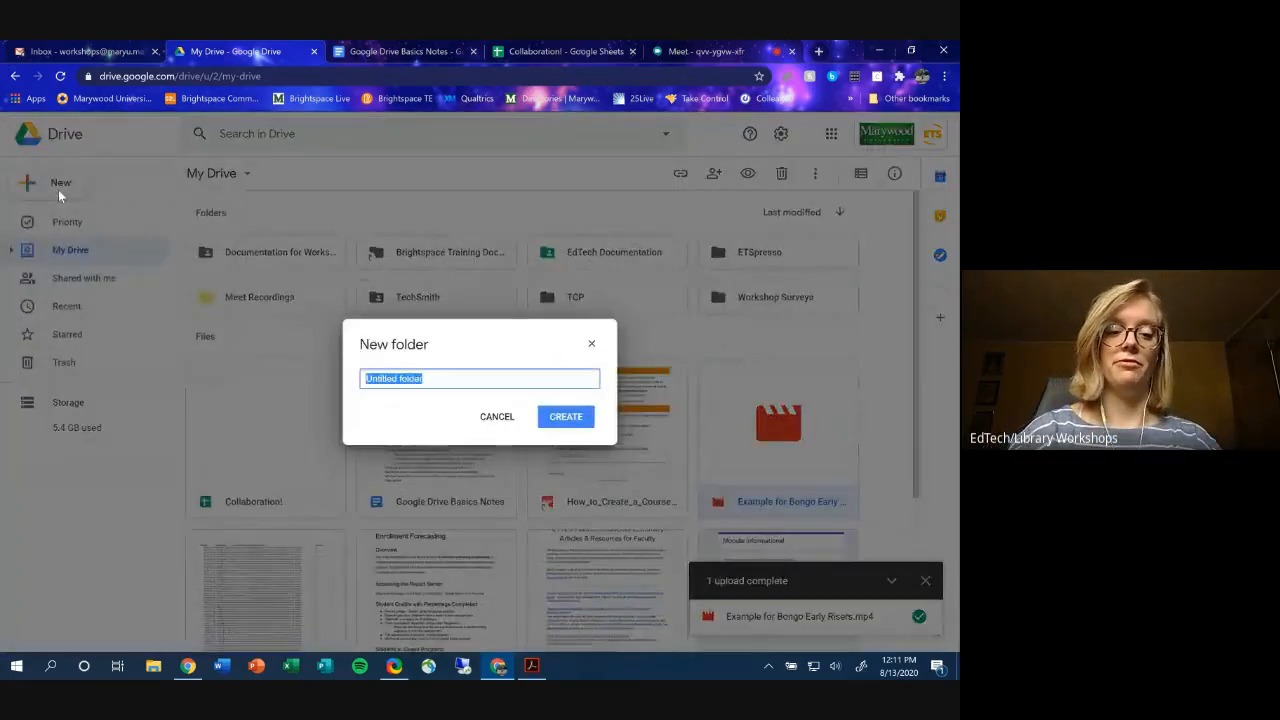
pyautogui.write('Videos for 8/26')
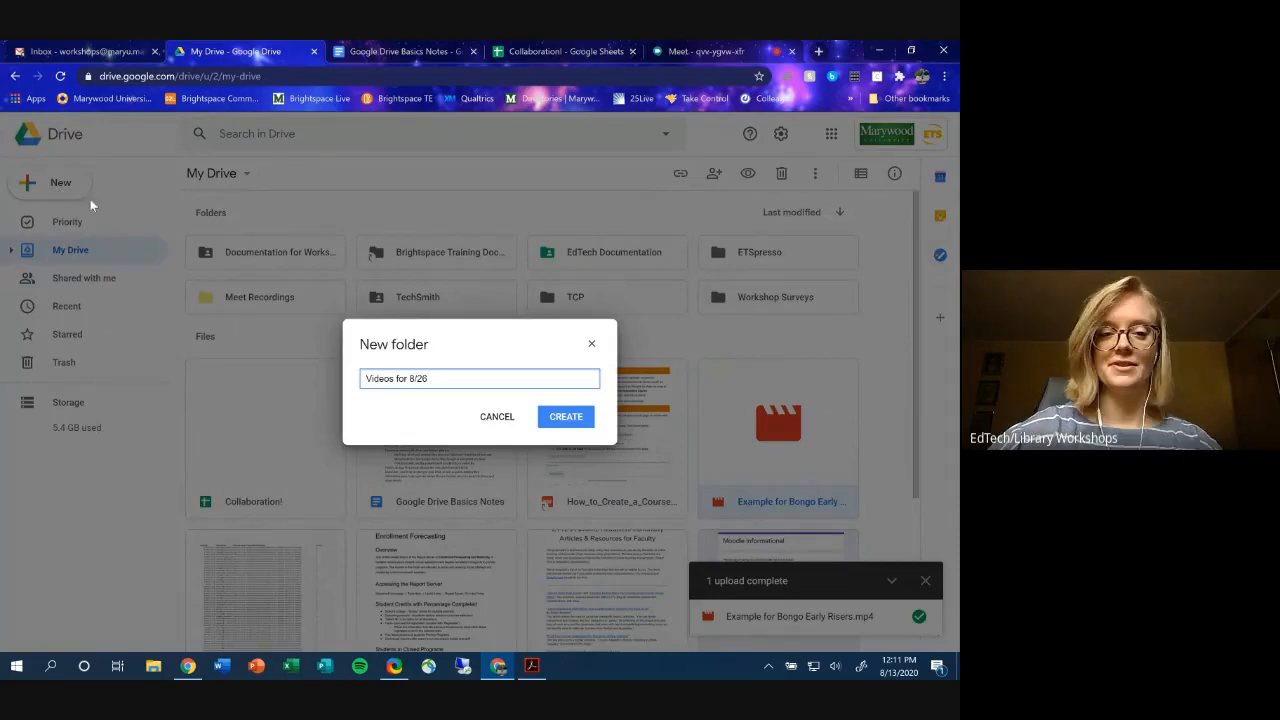
pyautogui.click(582, 422)
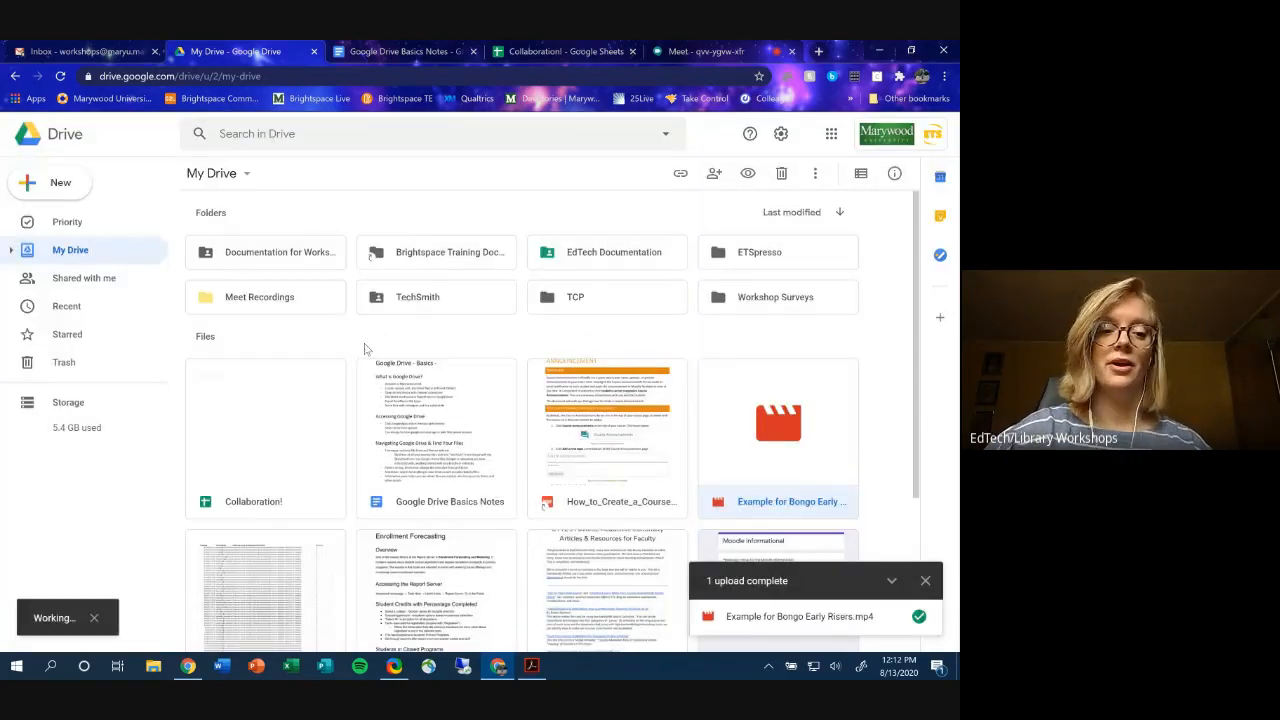
# - Open sharing for the 'Videos for 8/26' folder and expand its Restricted link section
pyautogui.rightClick(289, 258)
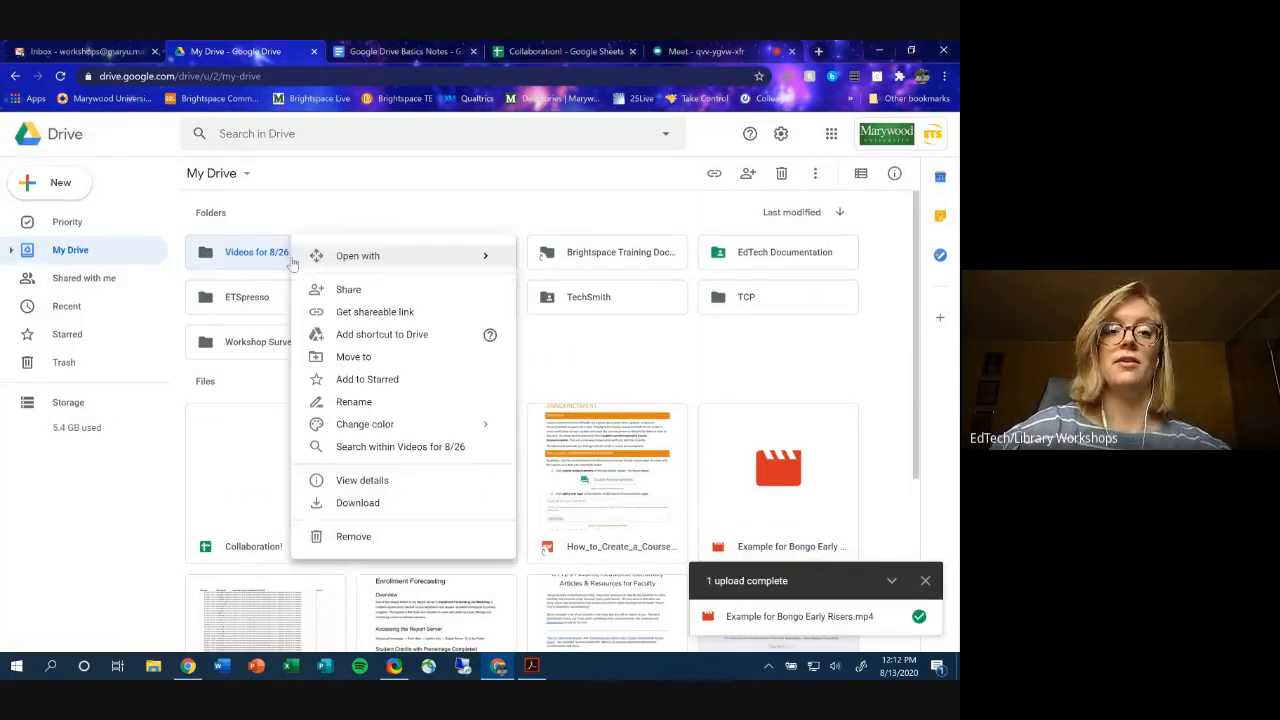
pyautogui.click(344, 300)
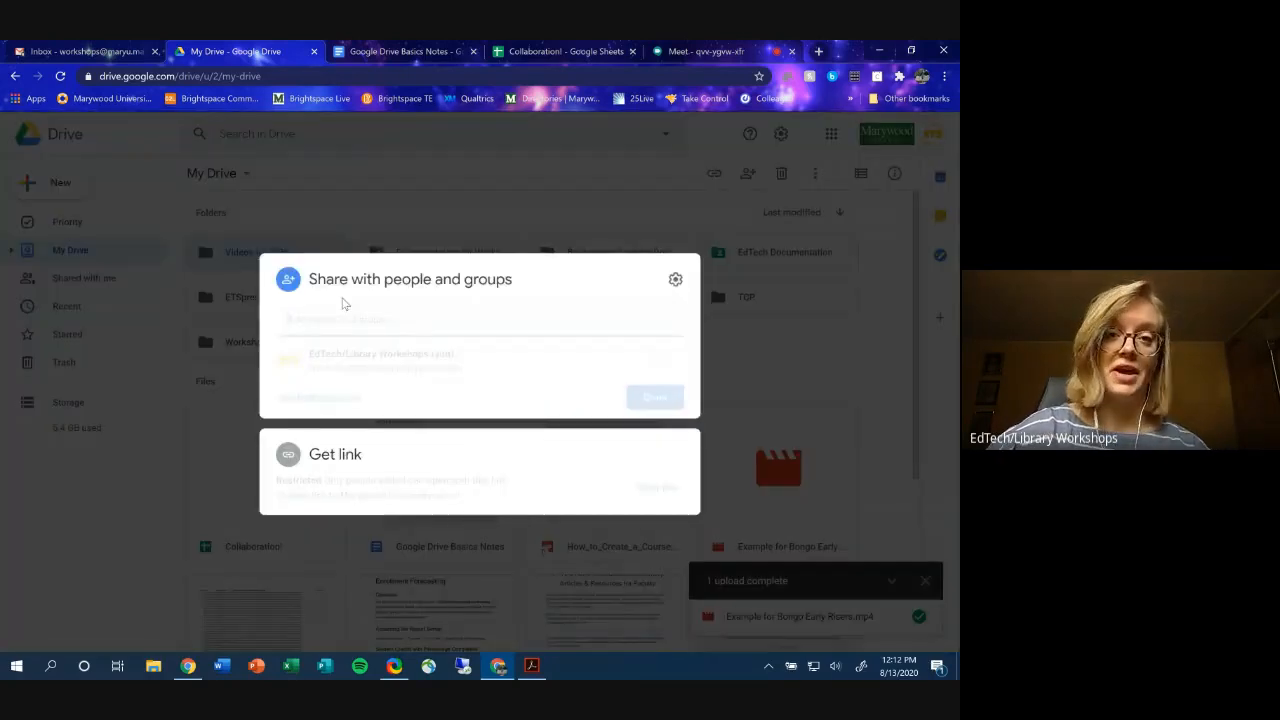
pyautogui.click(332, 458)
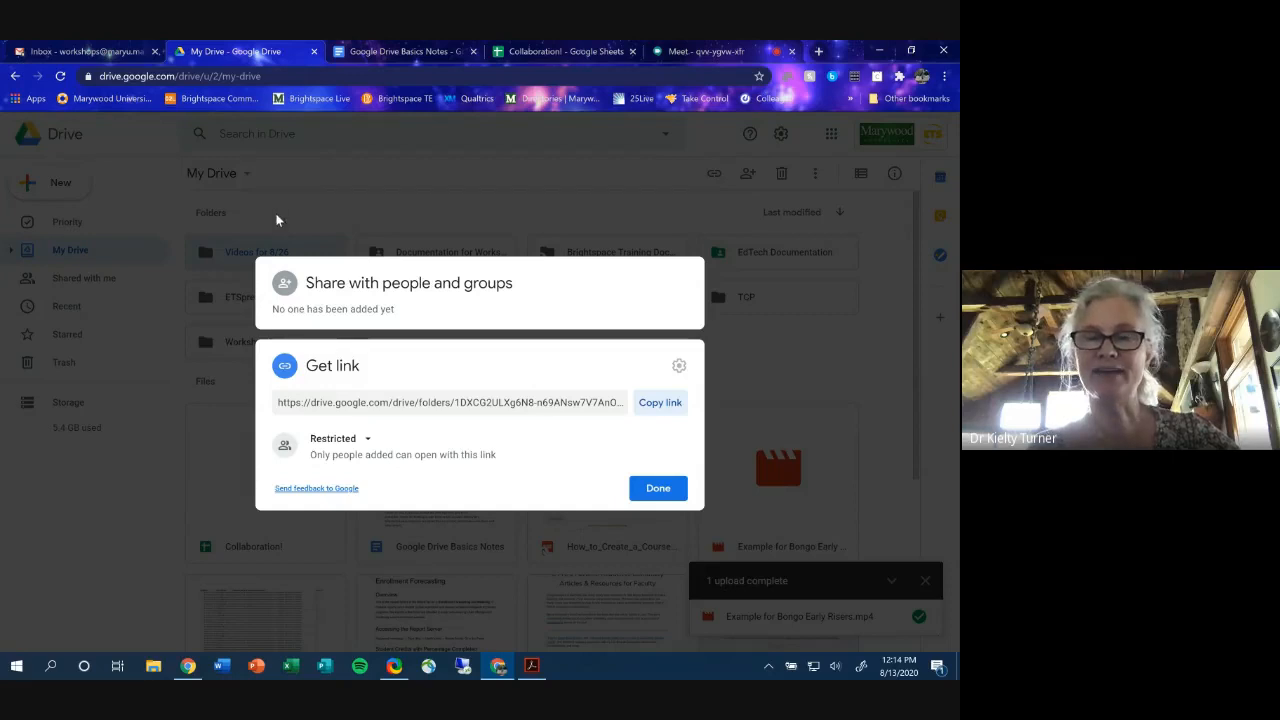
# - Close the folder's sharing window and, once the upload completes, return to the Meet tab
pyautogui.click(314, 201)
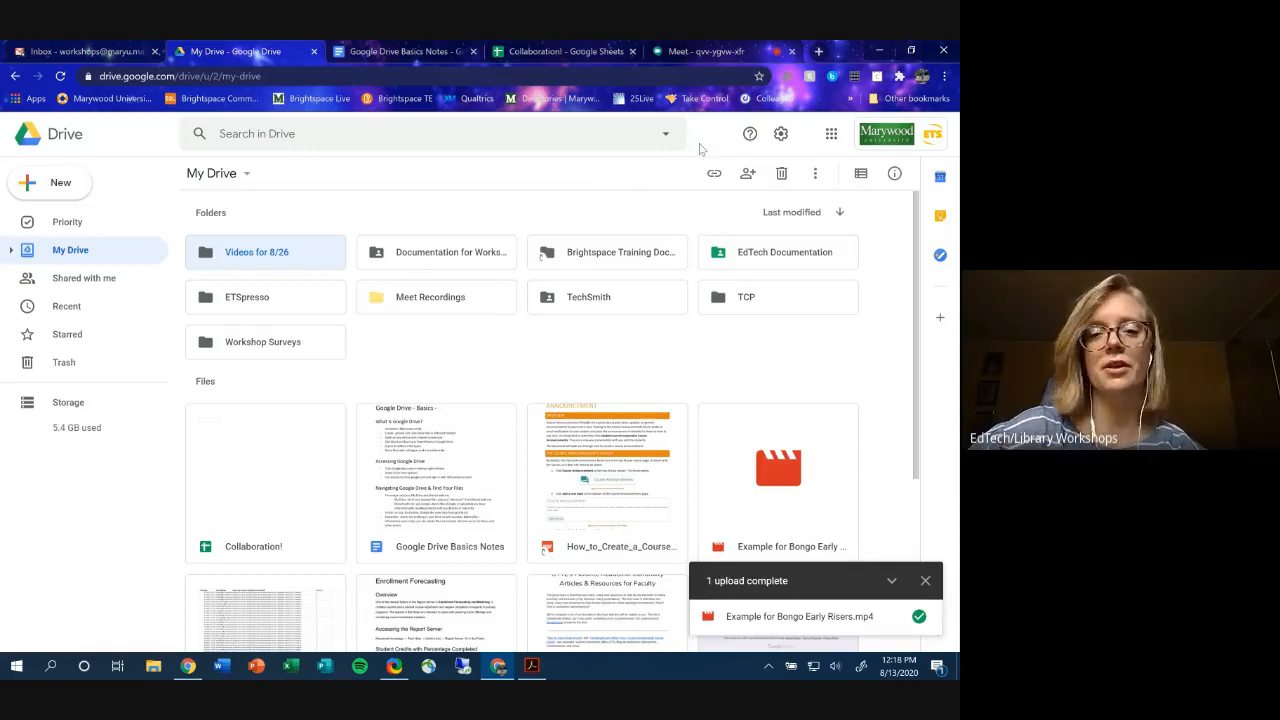
pyautogui.click(716, 49)
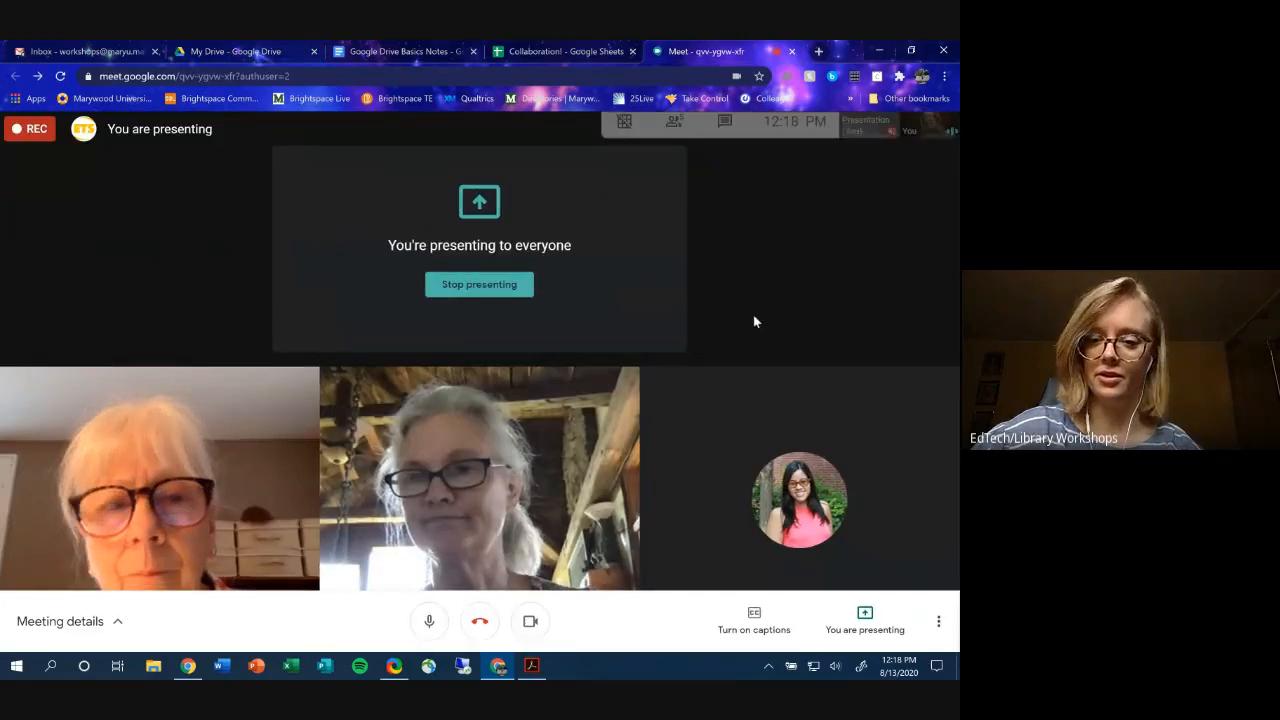
# - Send the Calendly scheduling link to everyone in the Meet chat
pyautogui.click(726, 128)
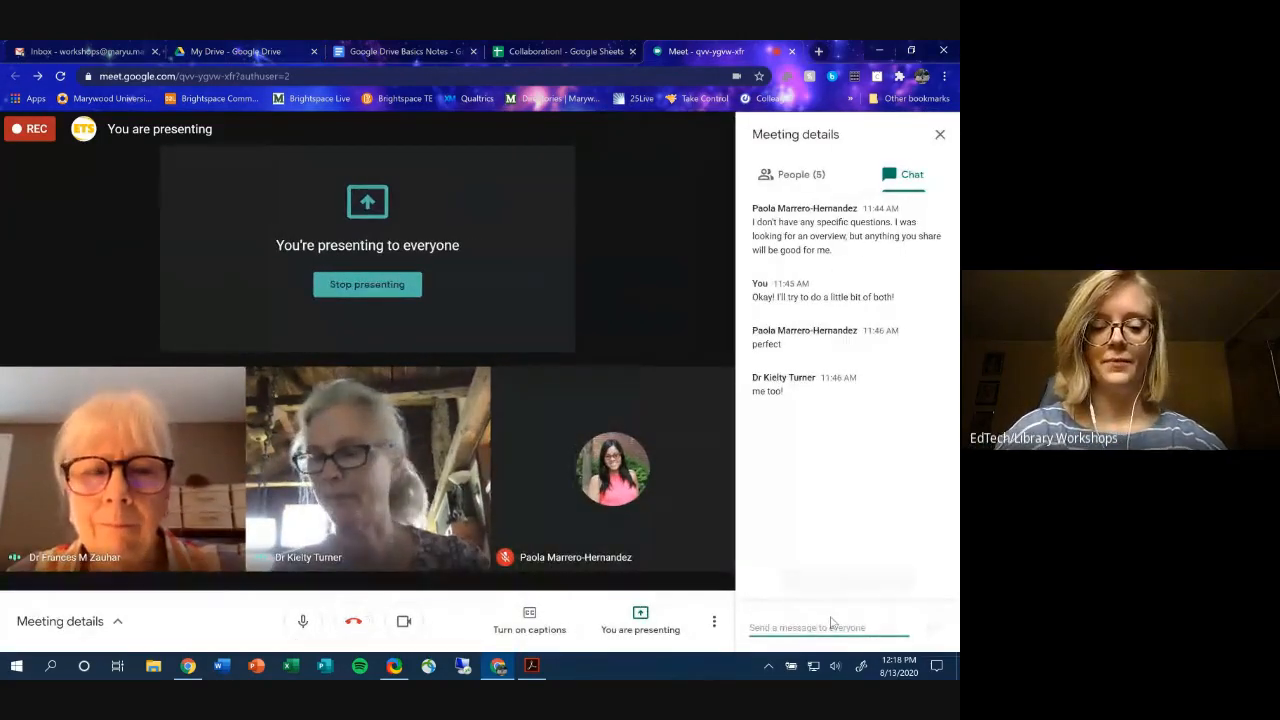
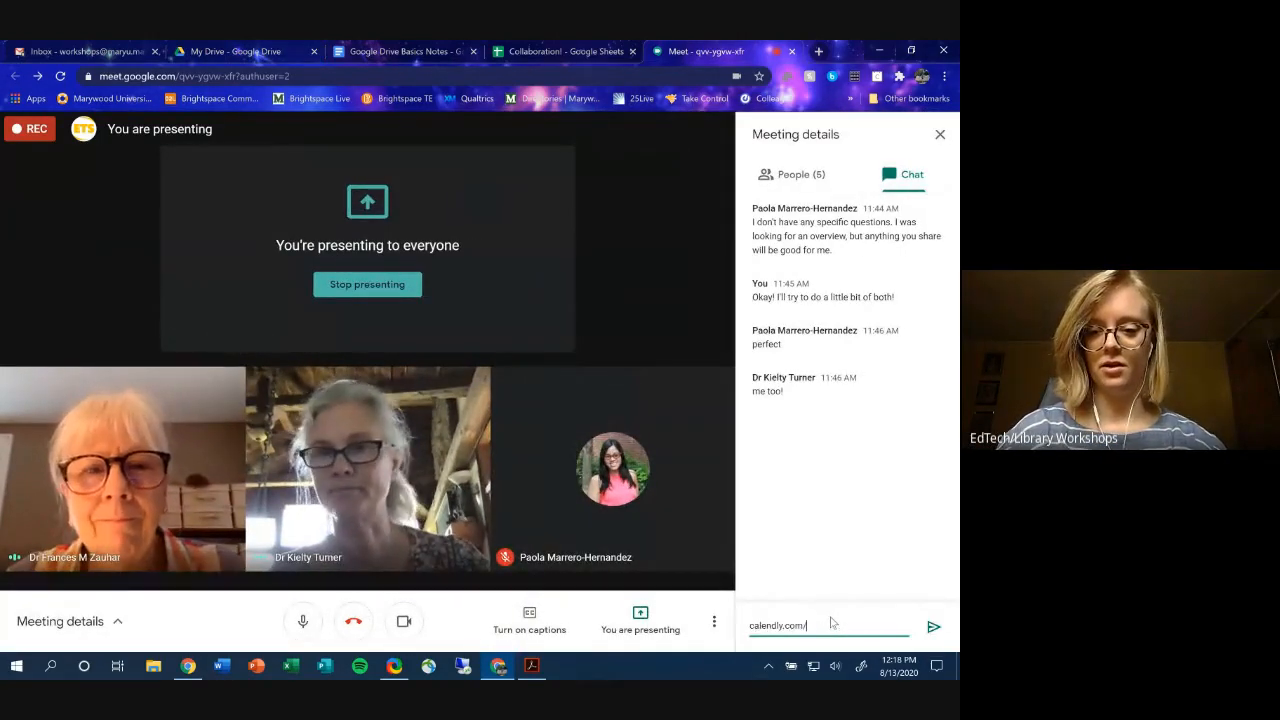
pyautogui.press('Return')
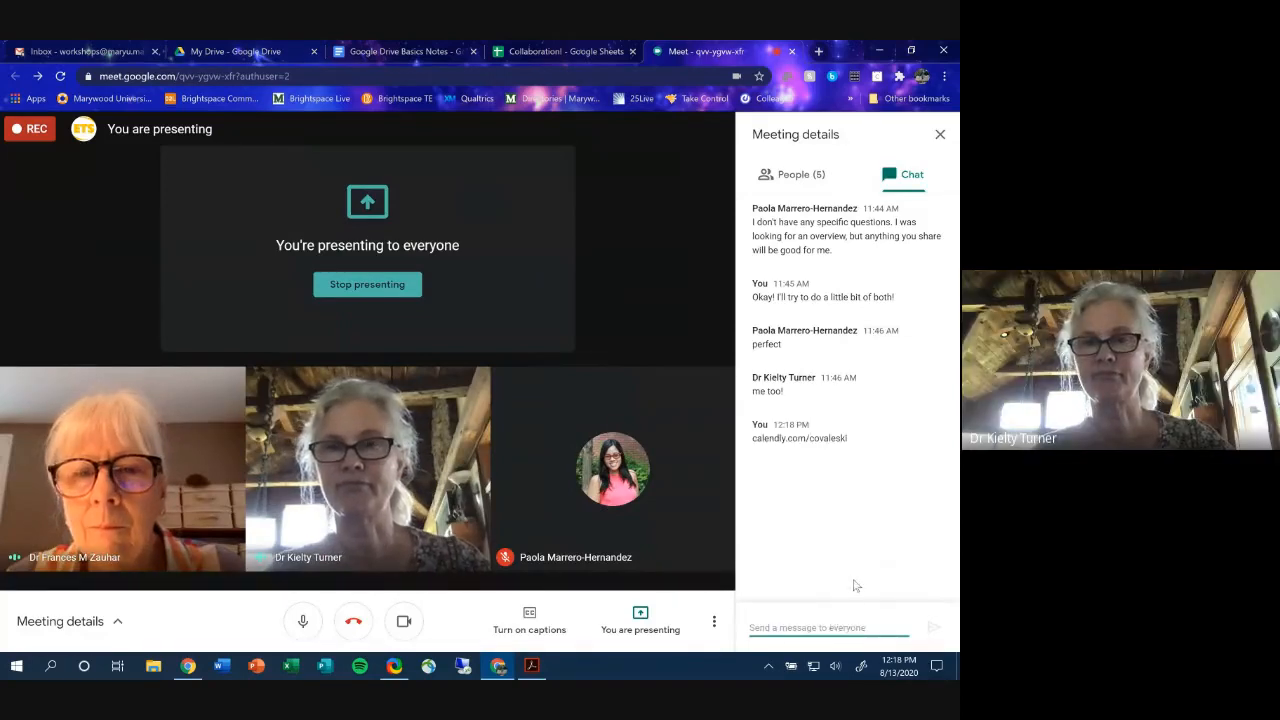